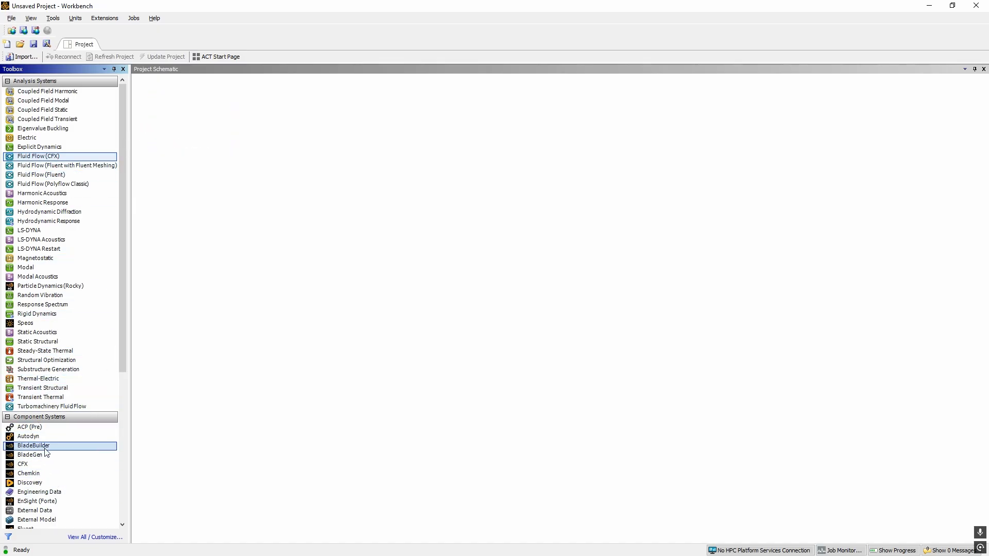
# Add a Fluid Flow (CFX) analysis system to the project schematic
pyautogui.scroll(-2, 52, 479)
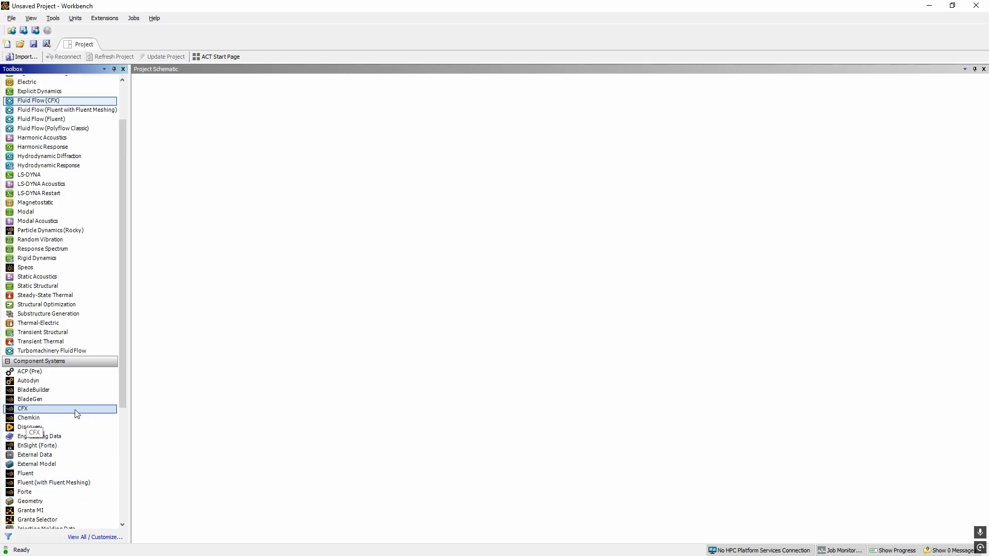
pyautogui.scroll(2, 77, 415)
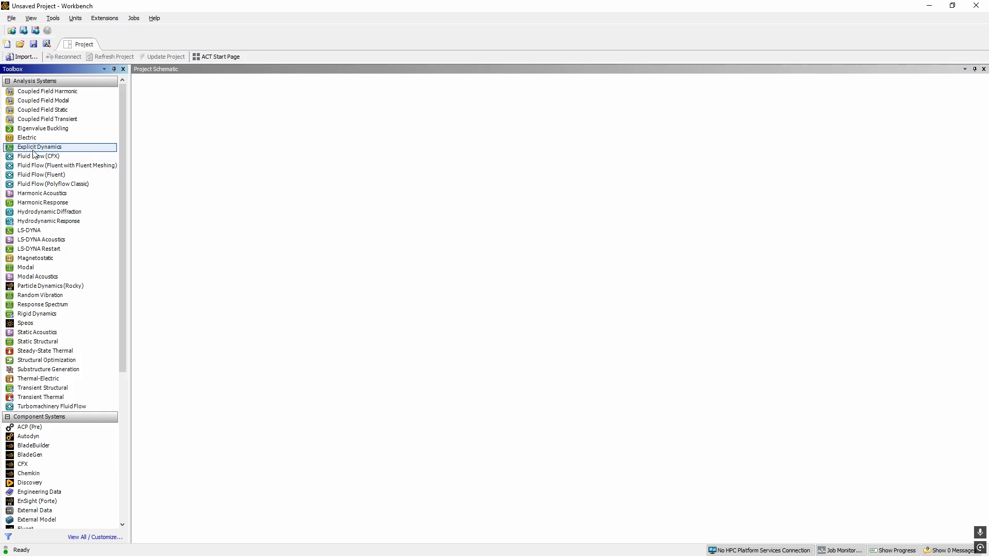
pyautogui.moveTo(25, 161); pyautogui.dragTo(185, 144)
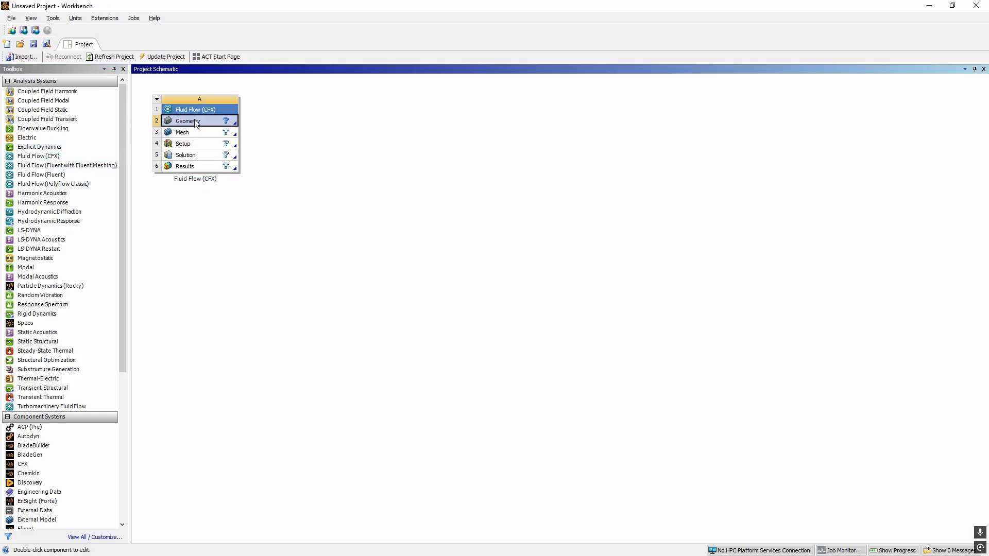
# Import fan.x_t as the geometry of the Fluid Flow (CFX) system and open it in DesignModeler
pyautogui.rightClick(194, 121)
pyautogui.moveTo(245, 164)
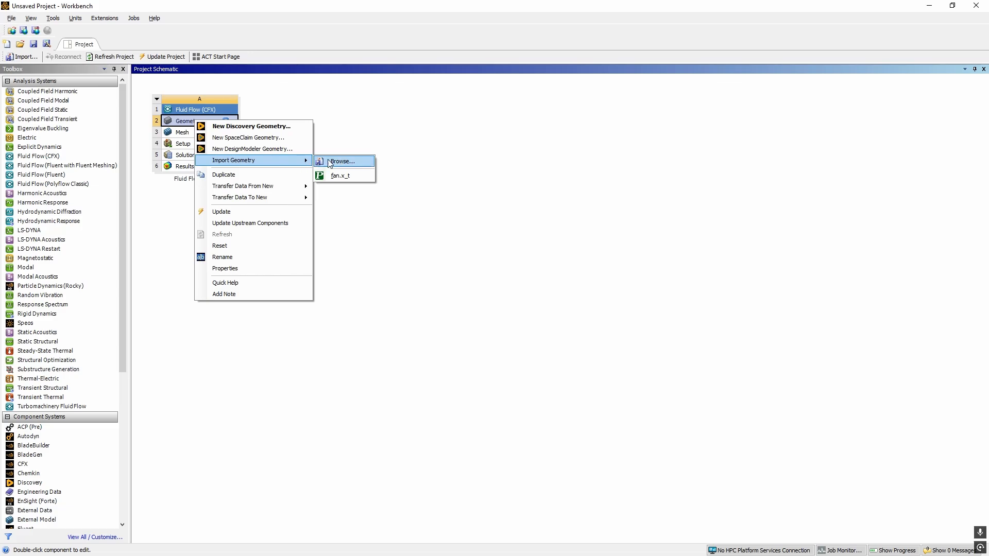
pyautogui.click(360, 175)
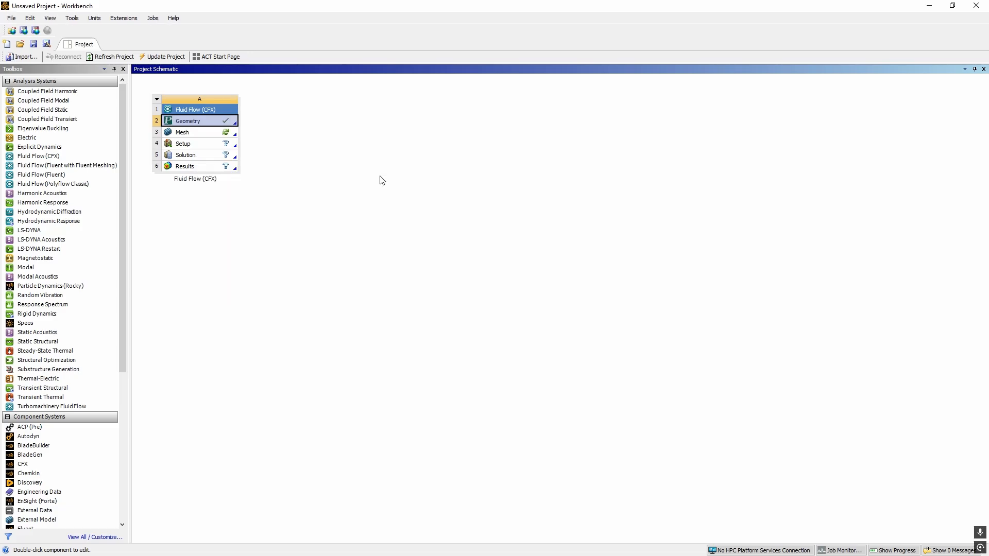
pyautogui.rightClick(222, 124)
pyautogui.click(325, 153)
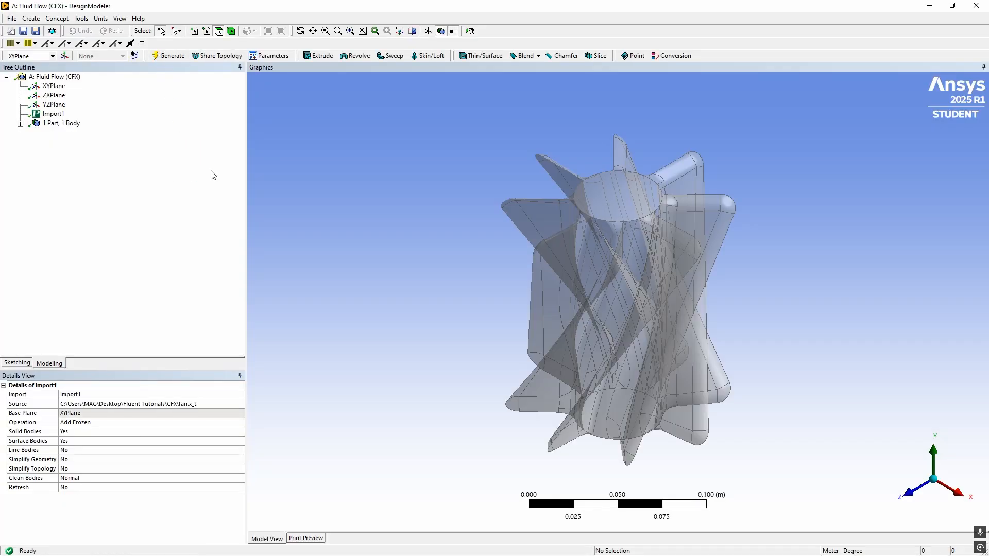
# Examine the fan's position and orientation relative to the XY plane and global axes, and the available body transformations
pyautogui.scroll(-4, 484, 239)
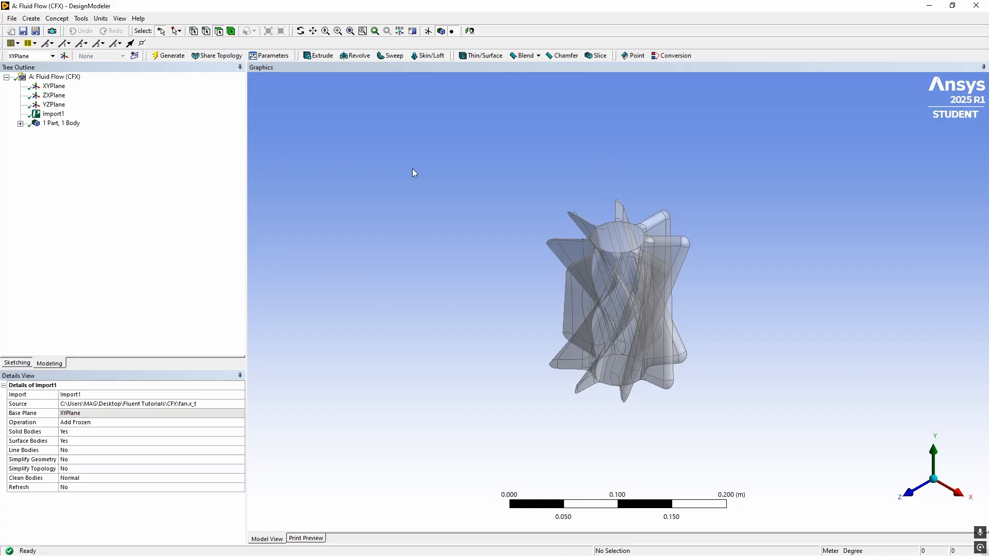
pyautogui.moveTo(412, 168); pyautogui.dragTo(402, 181, button='middle')
pyautogui.click(54, 86)
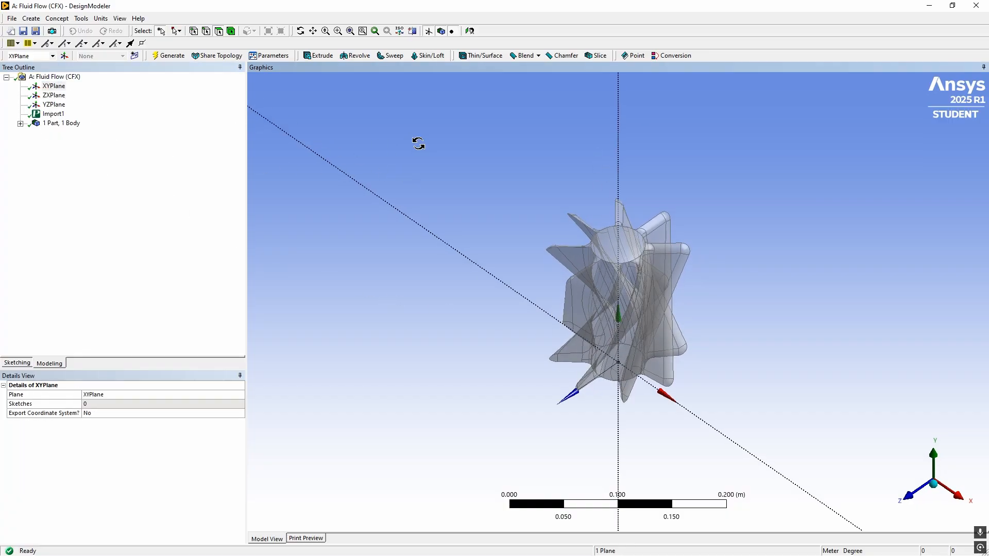
pyautogui.moveTo(418, 142); pyautogui.dragTo(419, 200, button='middle')
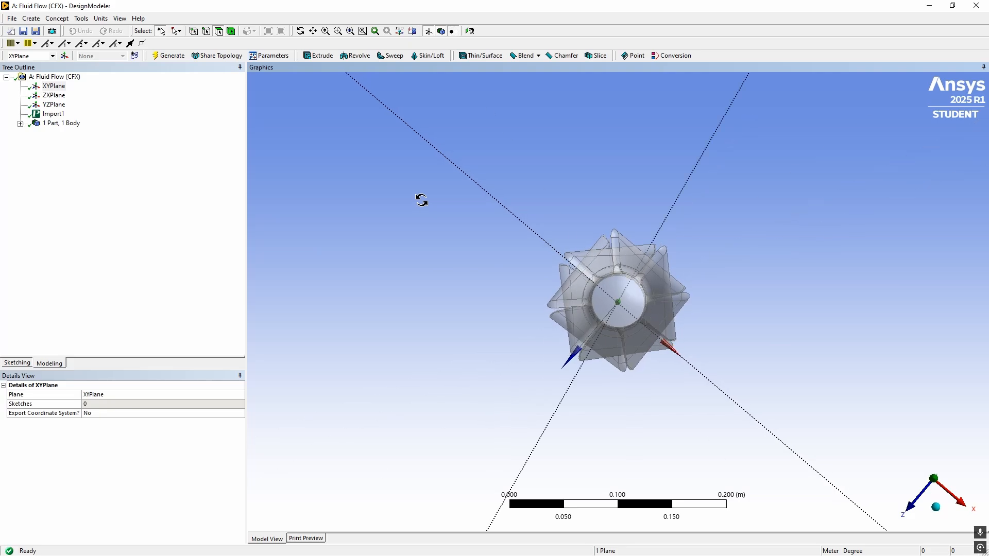
pyautogui.click(933, 479)
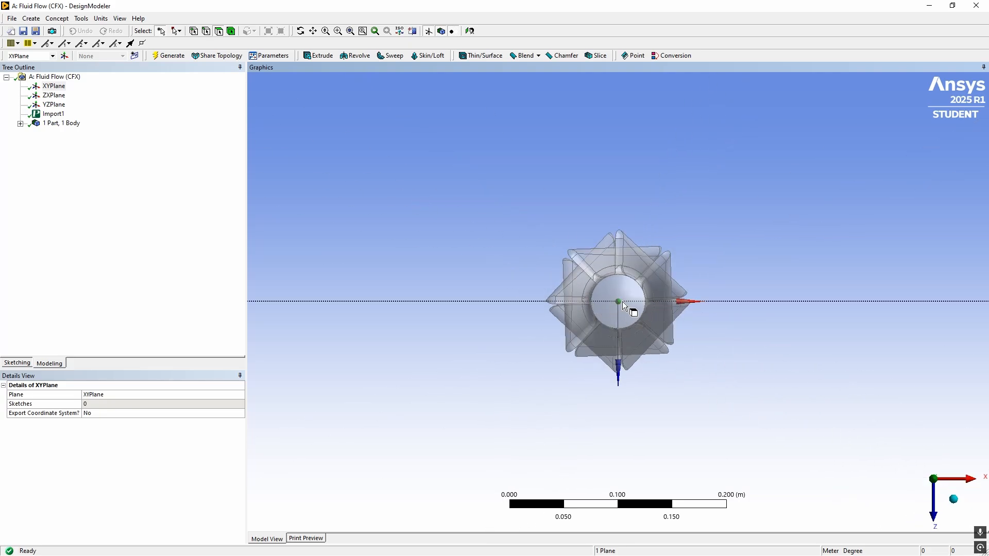
pyautogui.moveTo(618, 364); pyautogui.dragTo(606, 269, button='middle')
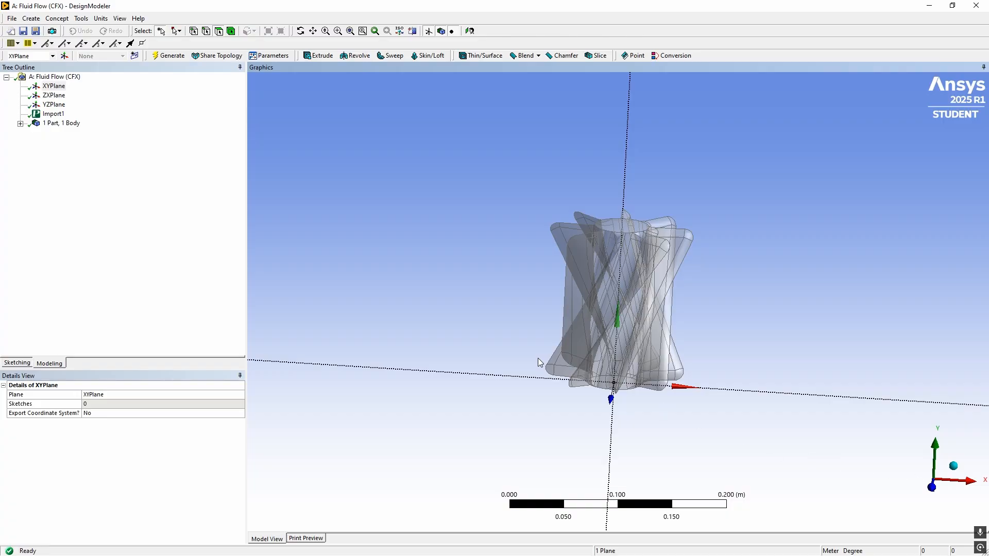
pyautogui.click(33, 19)
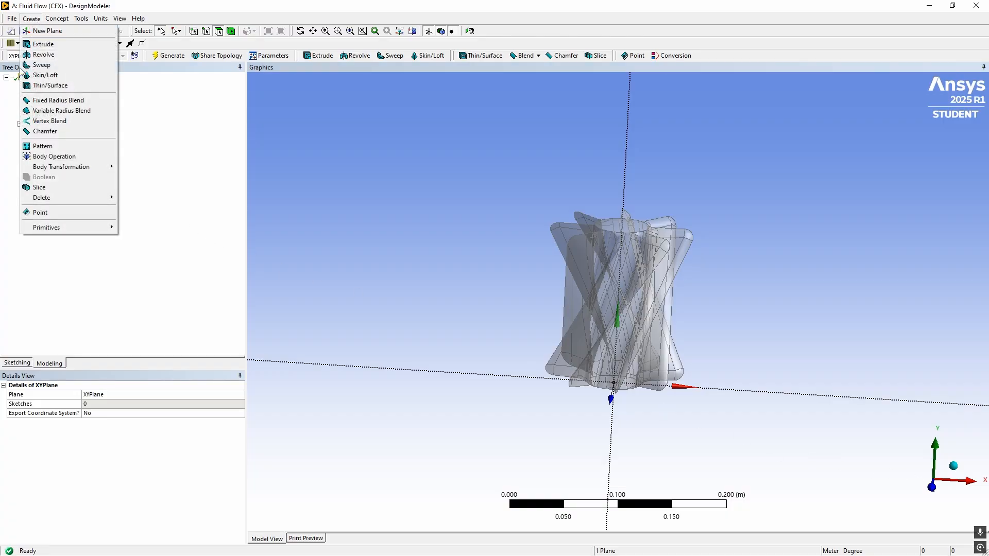
pyautogui.moveTo(103, 167)
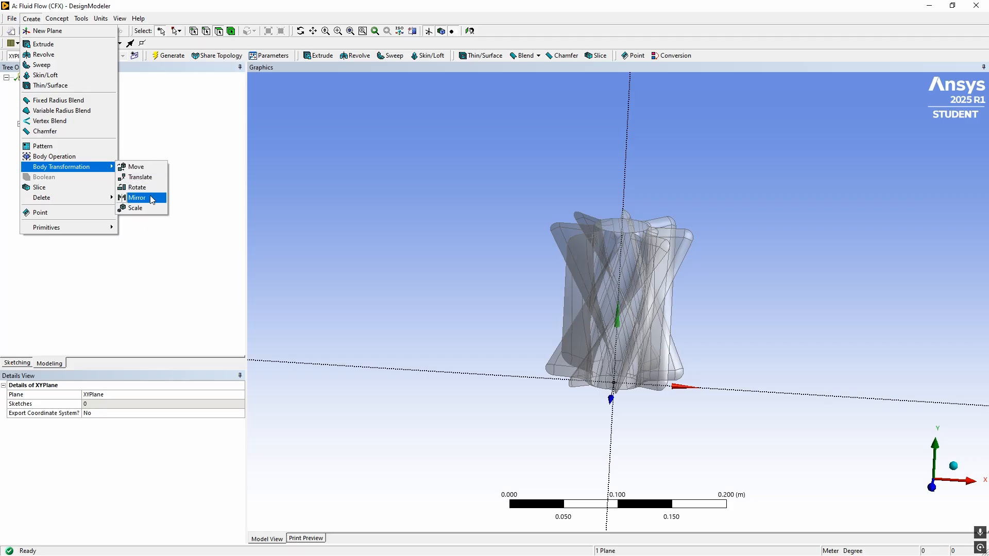
pyautogui.click(220, 200)
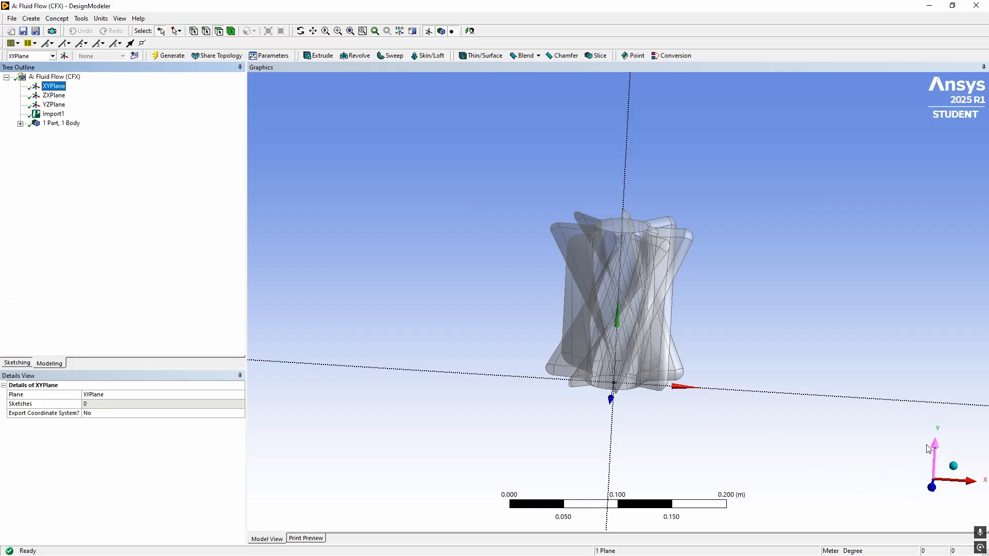
pyautogui.moveTo(772, 330); pyautogui.dragTo(734, 320, button='middle')
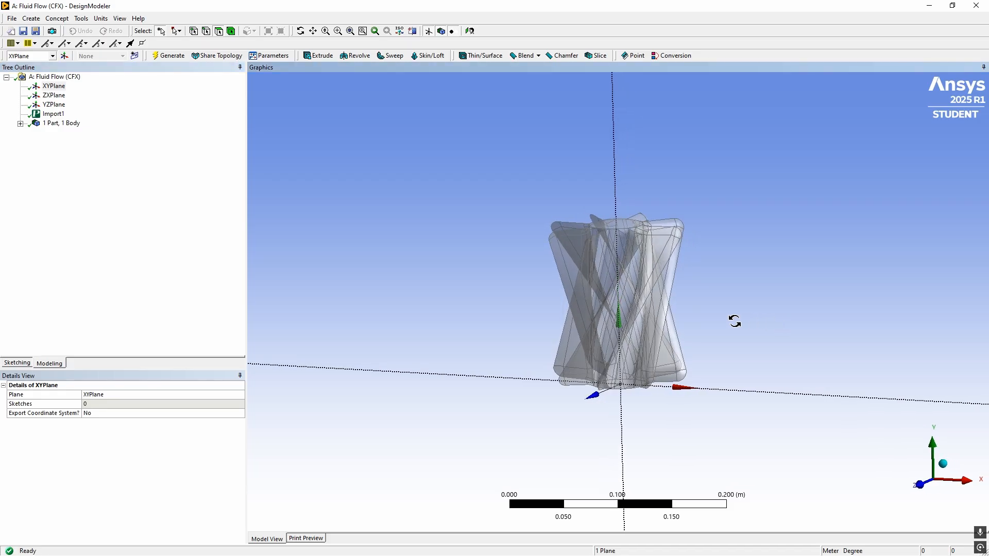
# Rename the imported solid body as Fan
pyautogui.click(21, 124)
pyautogui.click(63, 135)
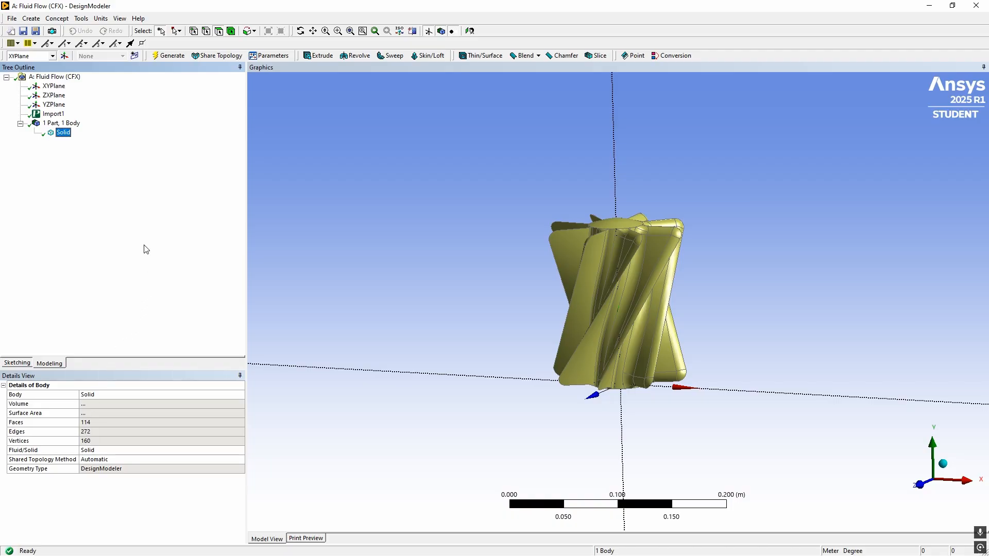
pyautogui.click(122, 394)
pyautogui.write('F')
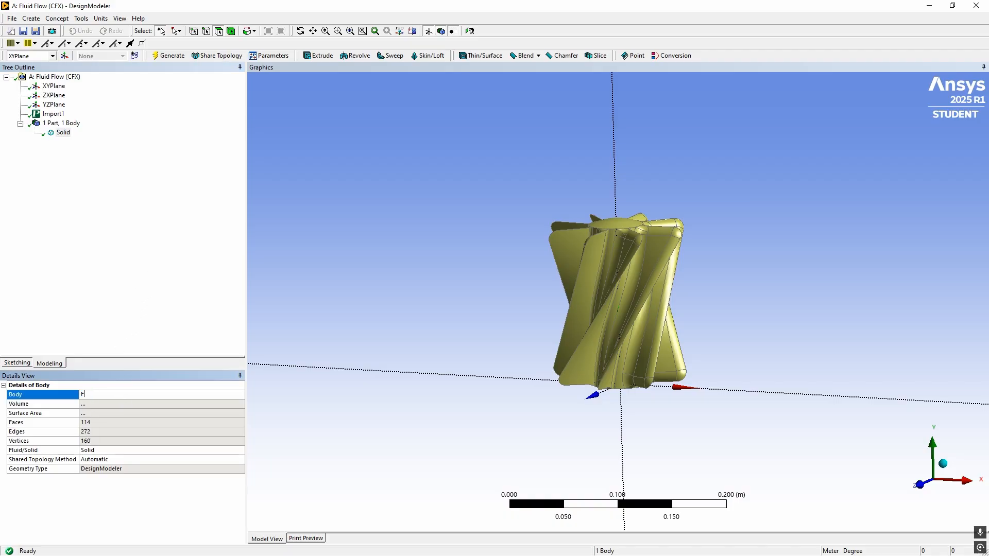
pyautogui.write('an')
pyautogui.press('Return')
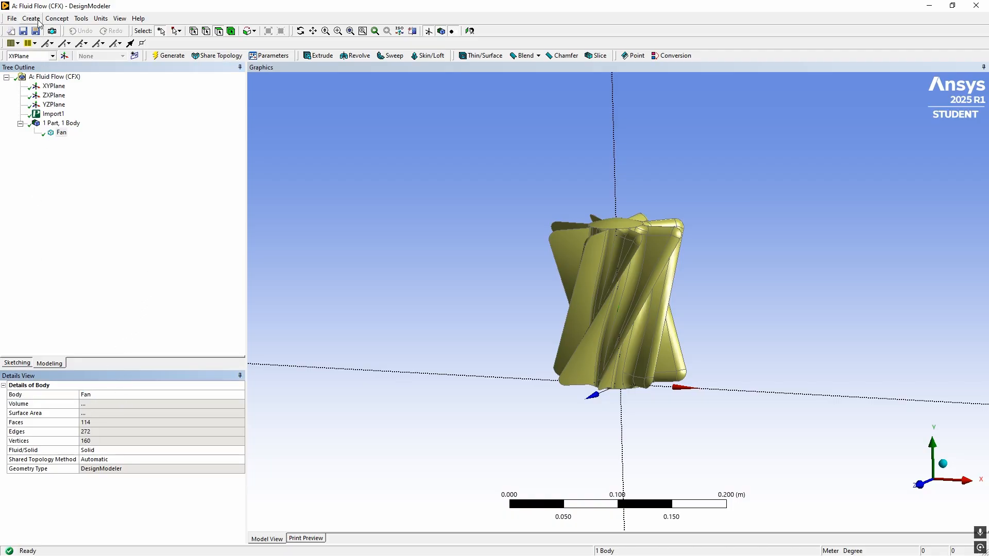
# Add an enclosure around the fan and set its shape to Cylinder
pyautogui.click(80, 20)
pyautogui.click(106, 97)
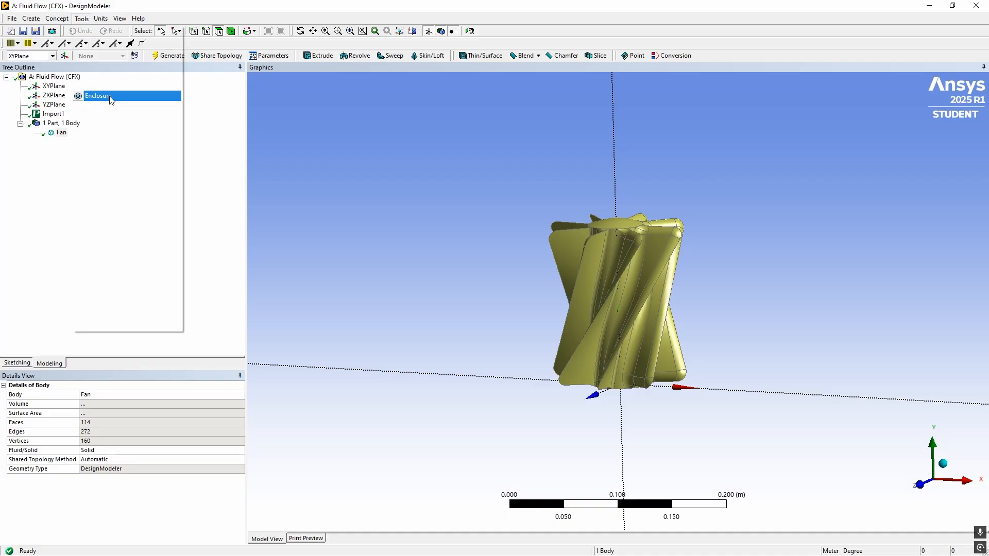
pyautogui.click(241, 404)
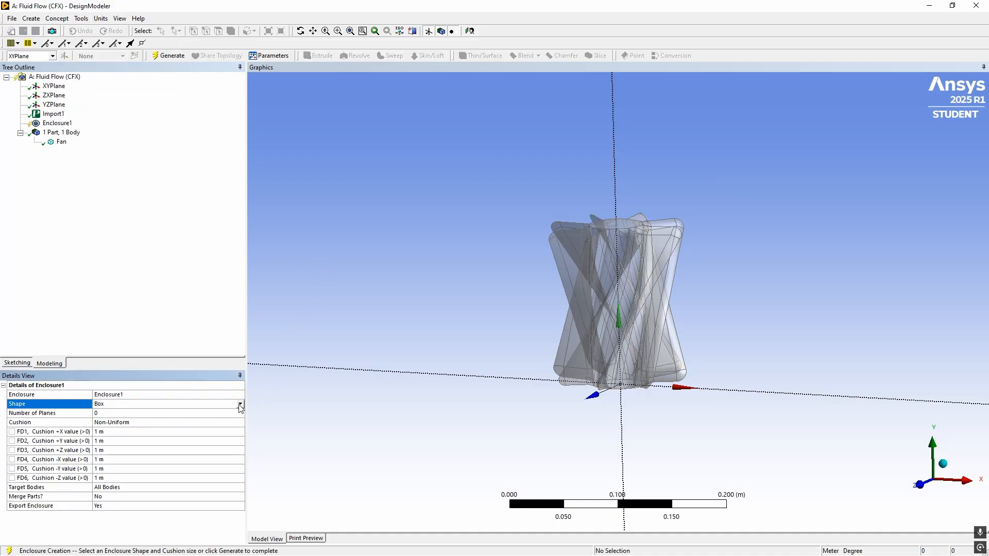
pyautogui.click(240, 404)
pyautogui.click(135, 420)
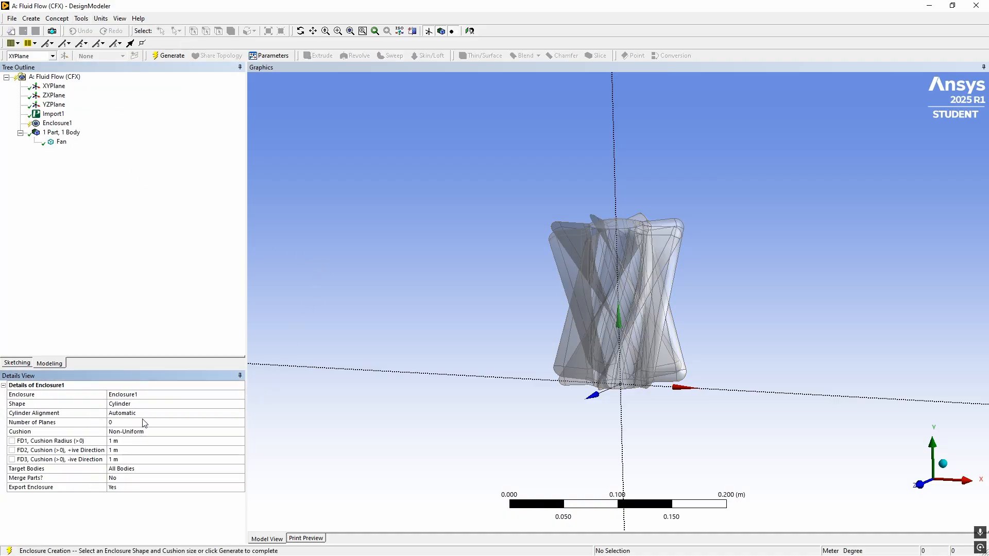
# Align the cylindrical enclosure with the Y-Axis and generate it with a 0.0025 m cushion for the radius and both axial directions
pyautogui.click(929, 483)
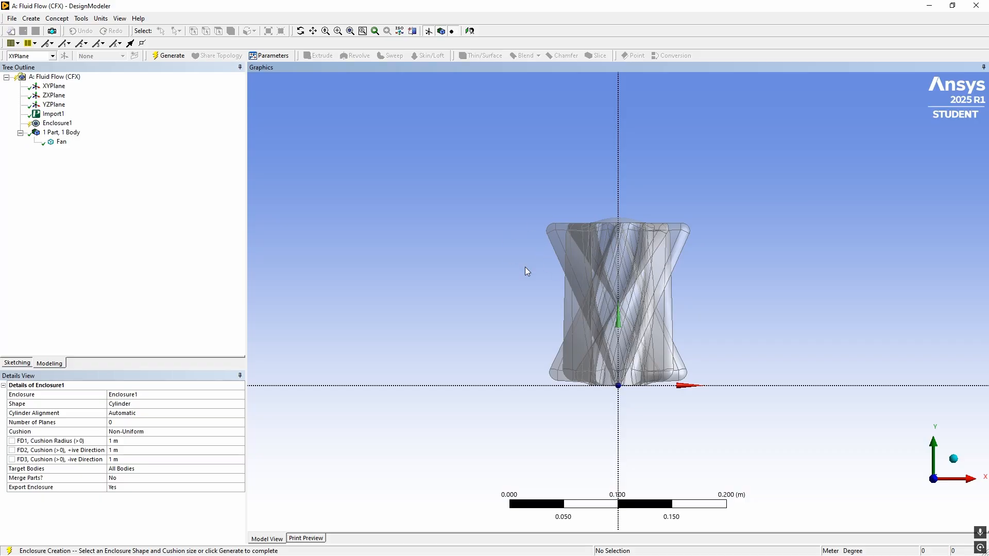
pyautogui.moveTo(660, 238); pyautogui.dragTo(562, 253, button='middle')
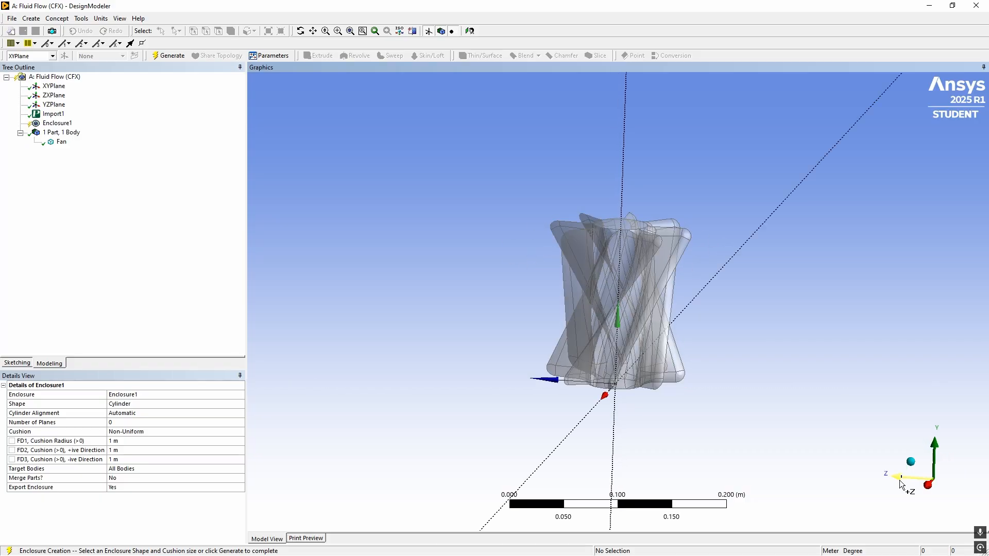
pyautogui.moveTo(619, 275); pyautogui.dragTo(600, 366, button='middle')
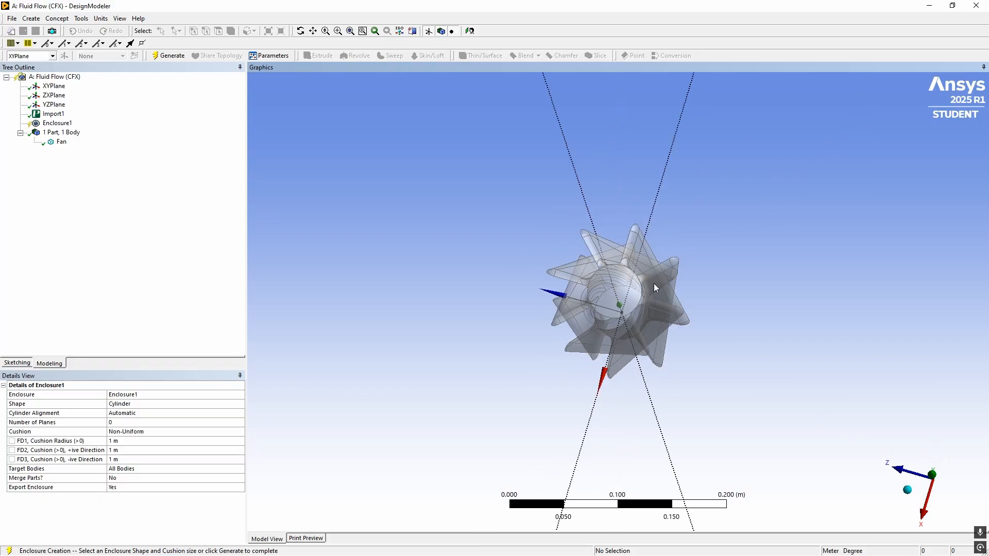
pyautogui.moveTo(613, 300); pyautogui.dragTo(660, 303, button='middle')
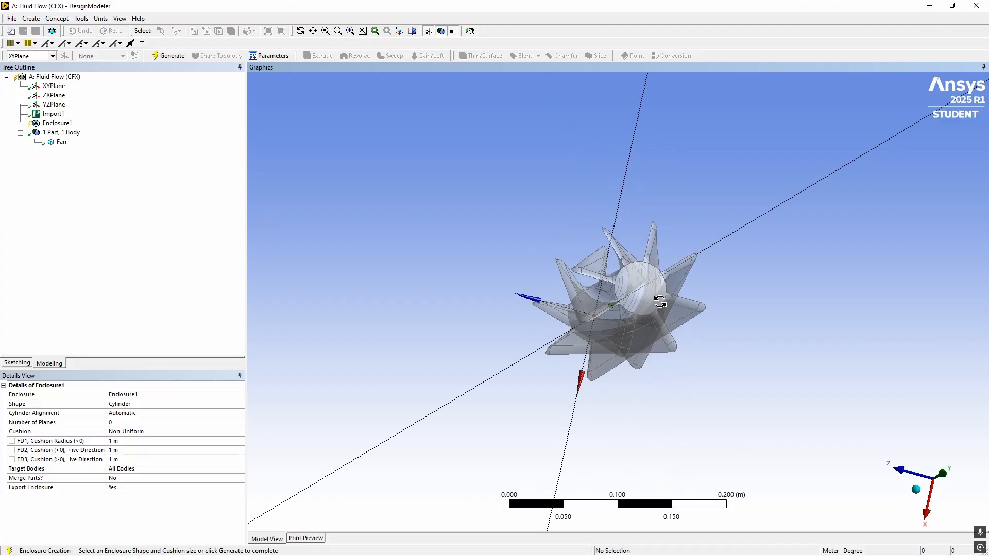
pyautogui.click(902, 473)
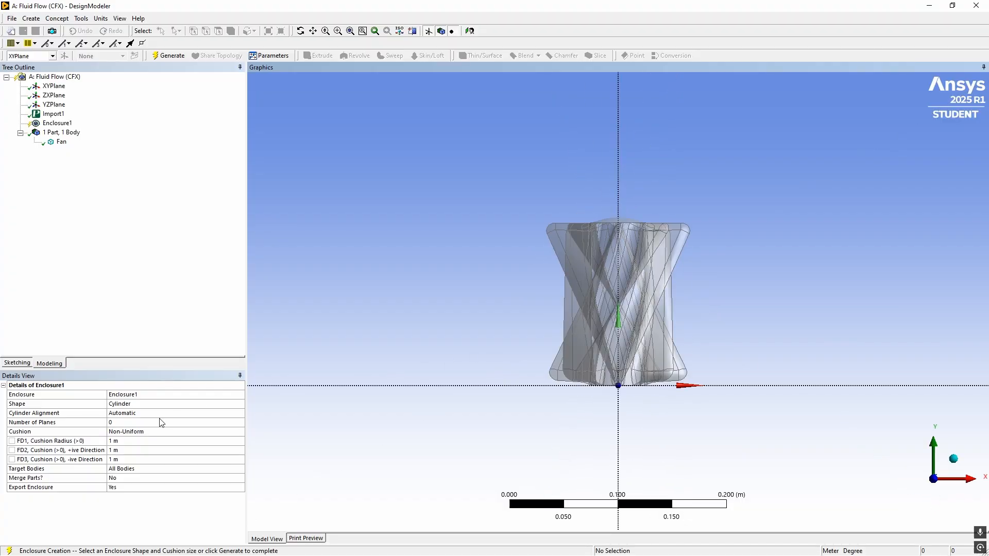
pyautogui.click(231, 417)
pyautogui.click(240, 413)
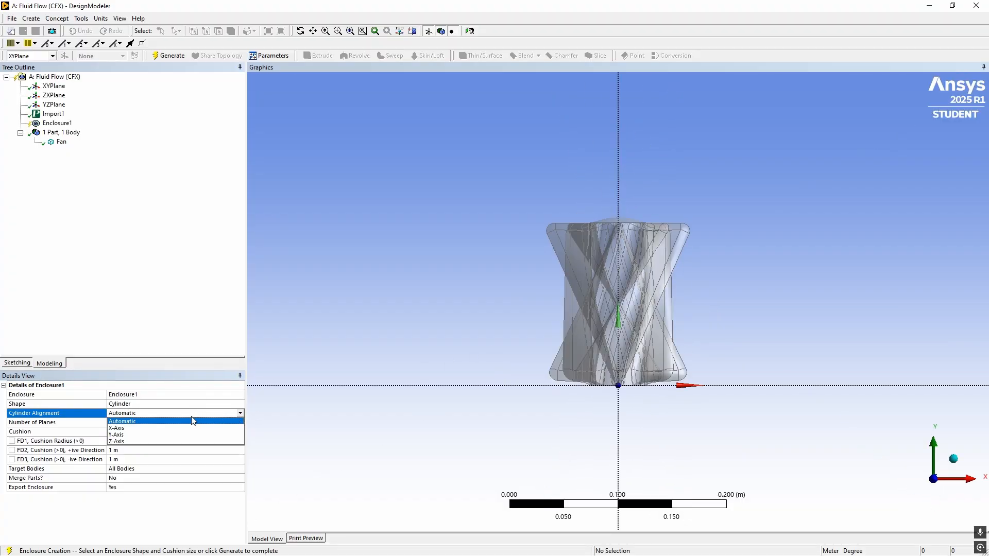
pyautogui.click(131, 435)
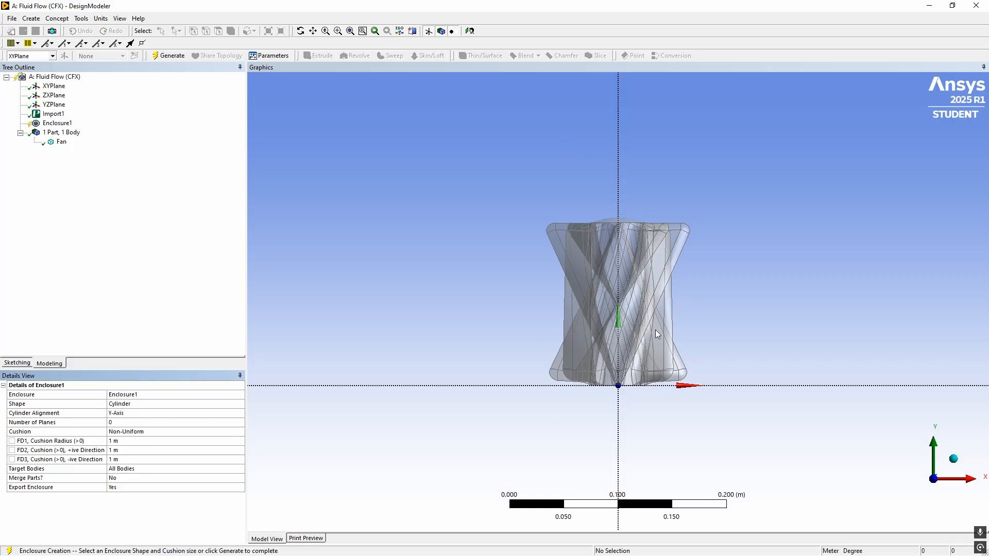
pyautogui.click(126, 441)
pyautogui.write('0.0025')
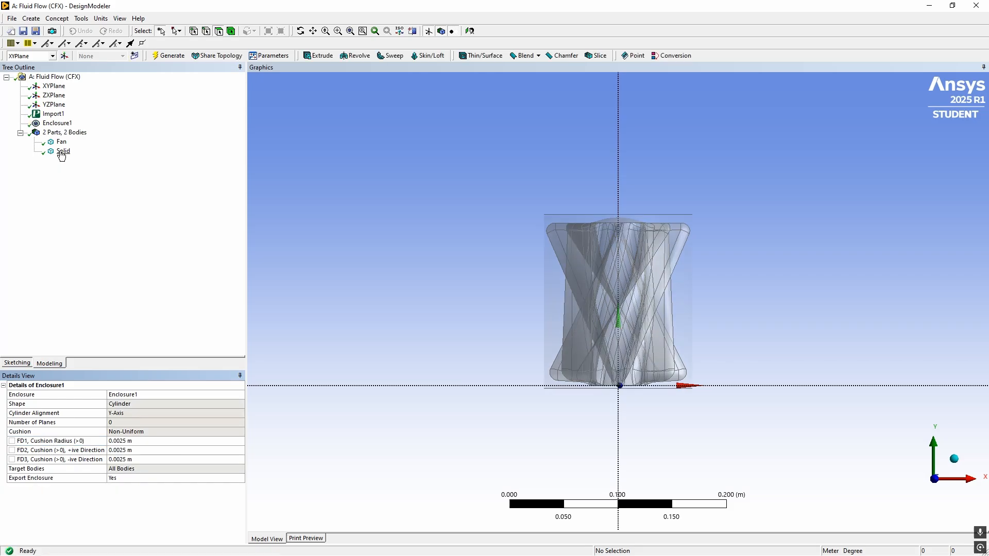
# Rename the cylindrical enclosure body as Rotating_Domain
pyautogui.click(60, 151)
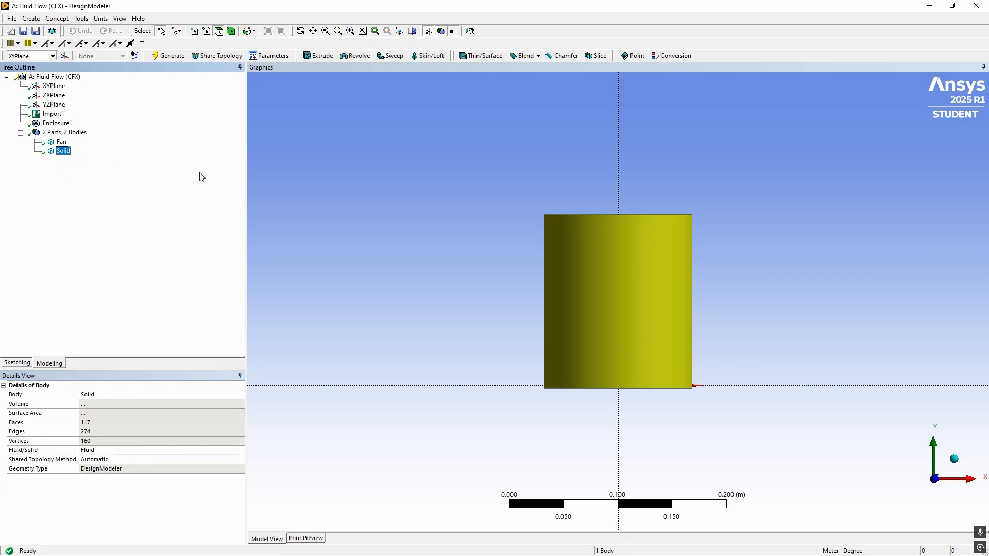
pyautogui.press('F2')
pyautogui.write('Rotai')
pyautogui.write('ing_Domain')
pyautogui.press('Return')
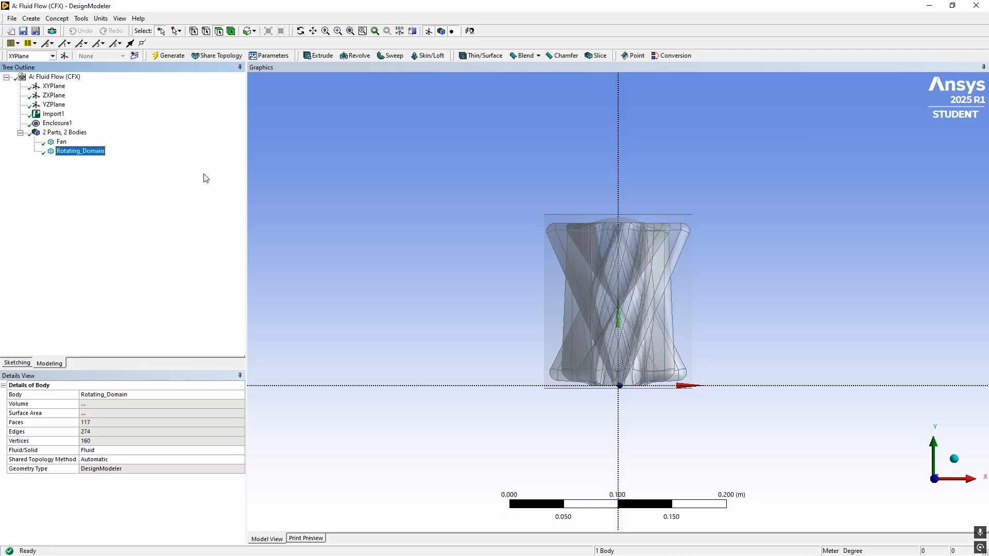
# Add a second enclosure in the default box shape and set its +X and +Y cushions to 1 m
pyautogui.click(31, 18)
pyautogui.moveTo(85, 20)
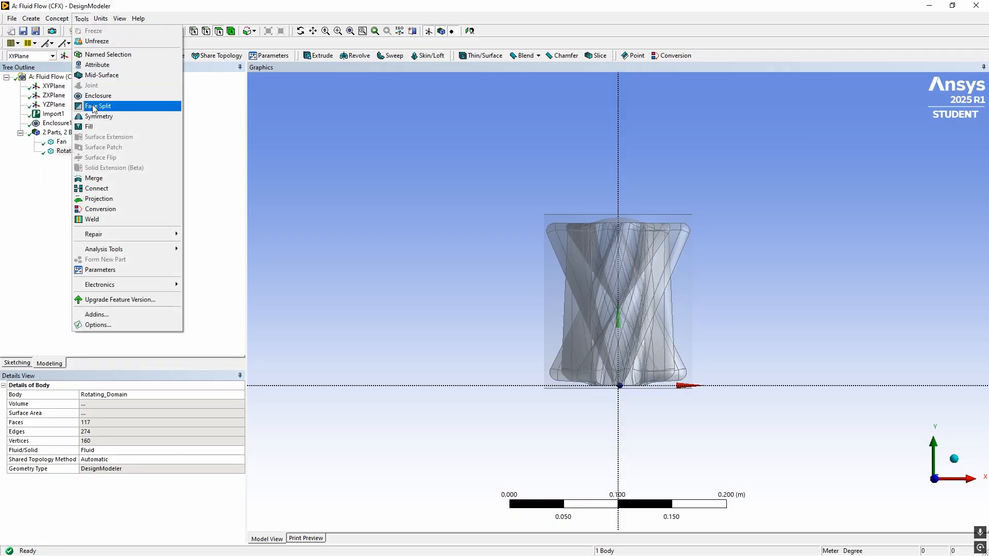
pyautogui.click(94, 97)
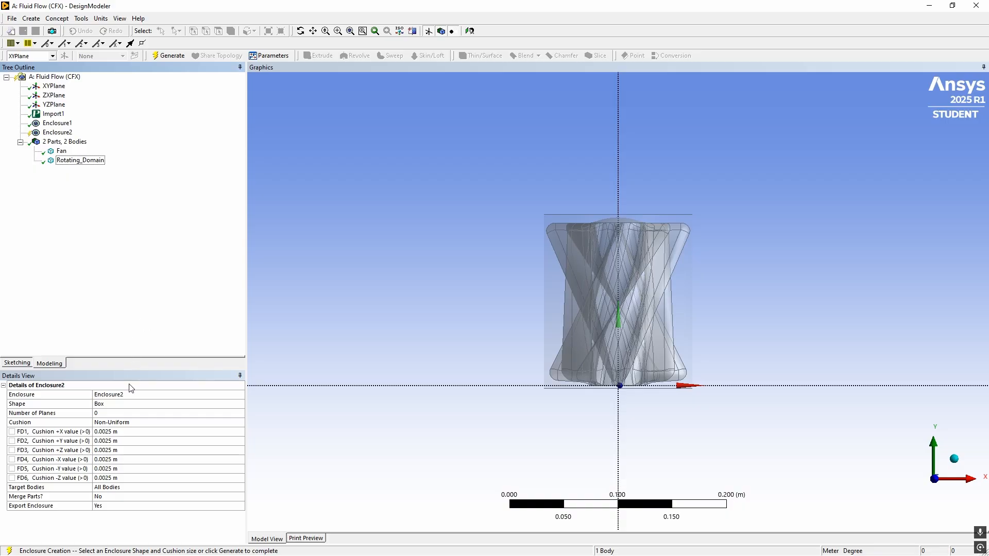
pyautogui.click(130, 431)
pyautogui.write('1')
pyautogui.click(130, 440)
pyautogui.write('1')
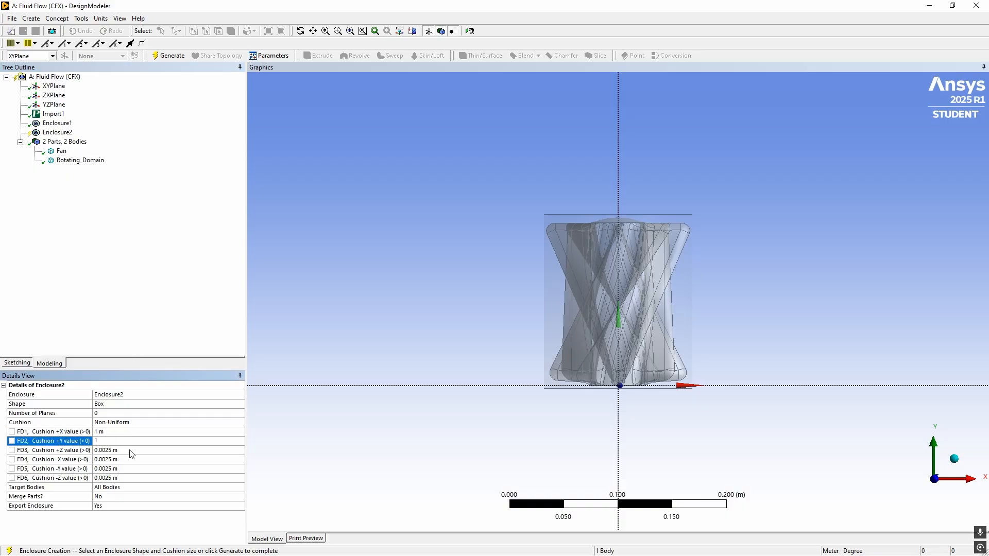
# Set the box enclosure's +Z, -X, -Y and -Z cushions to 1 m and generate it around all bodies
pyautogui.click(130, 451)
pyautogui.write('1')
pyautogui.click(130, 460)
pyautogui.write('1')
pyautogui.click(132, 468)
pyautogui.click(135, 479)
pyautogui.write('1')
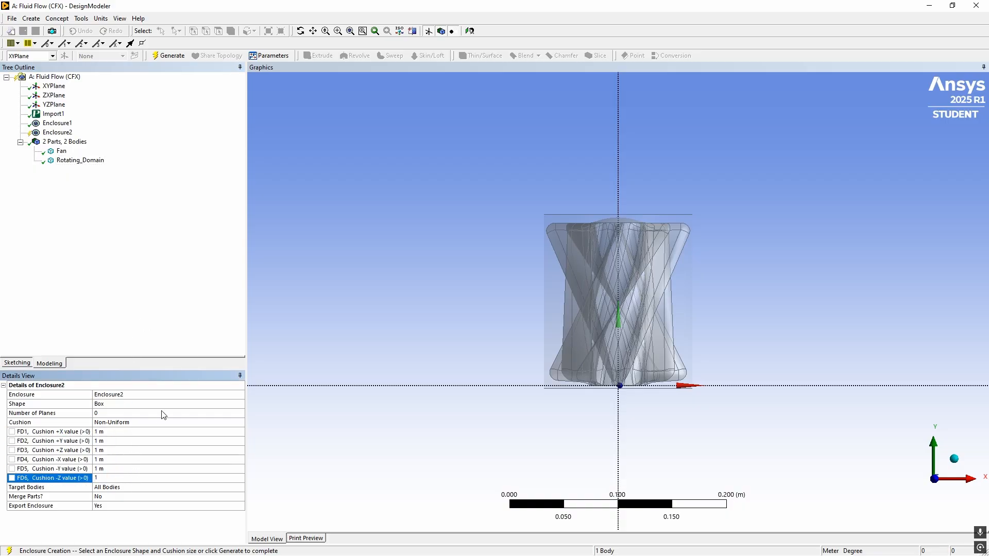
pyautogui.click(169, 56)
pyautogui.scroll(-8, 379, 265)
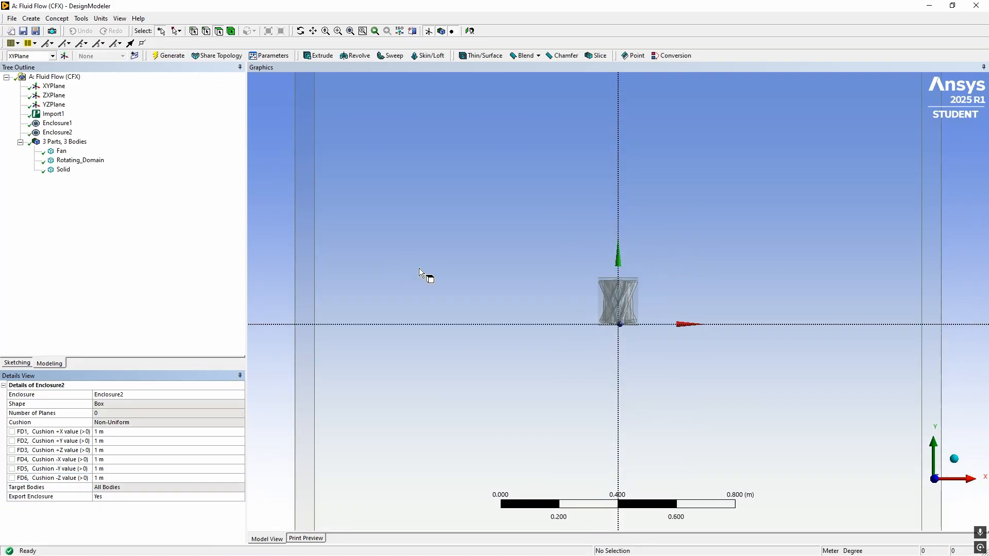
pyautogui.moveTo(487, 263); pyautogui.dragTo(412, 268, button='middle')
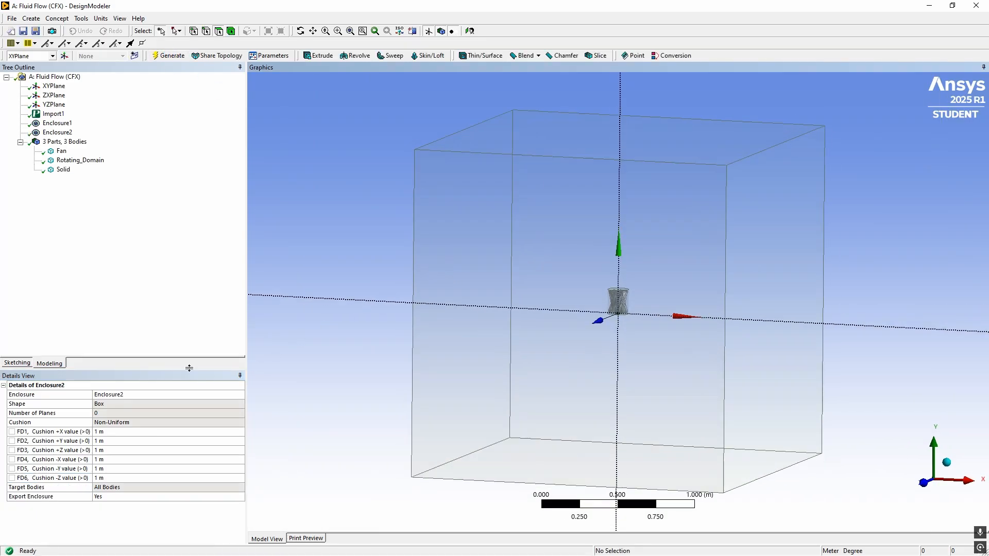
# Set the box enclosure's cushions to 0.25 m in +Y and 0.5 m in both X and both Z directions, and regenerate it
pyautogui.click(145, 431)
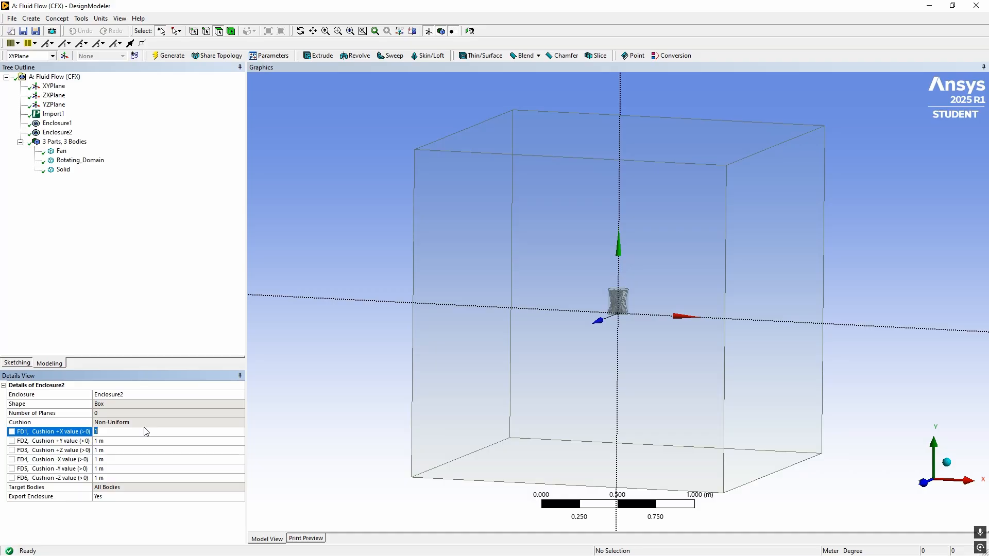
pyautogui.write('0.5')
pyautogui.click(155, 441)
pyautogui.write('0.25')
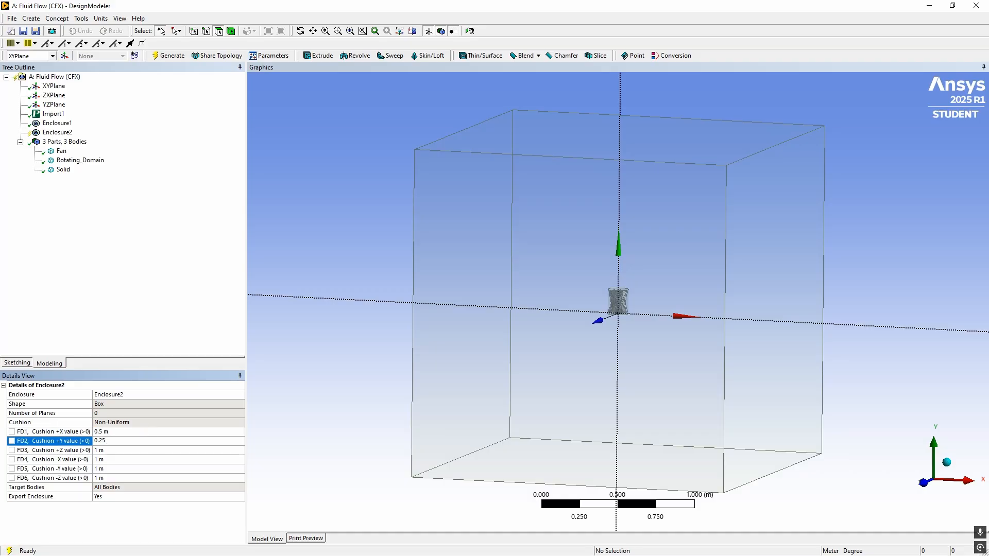
pyautogui.click(148, 449)
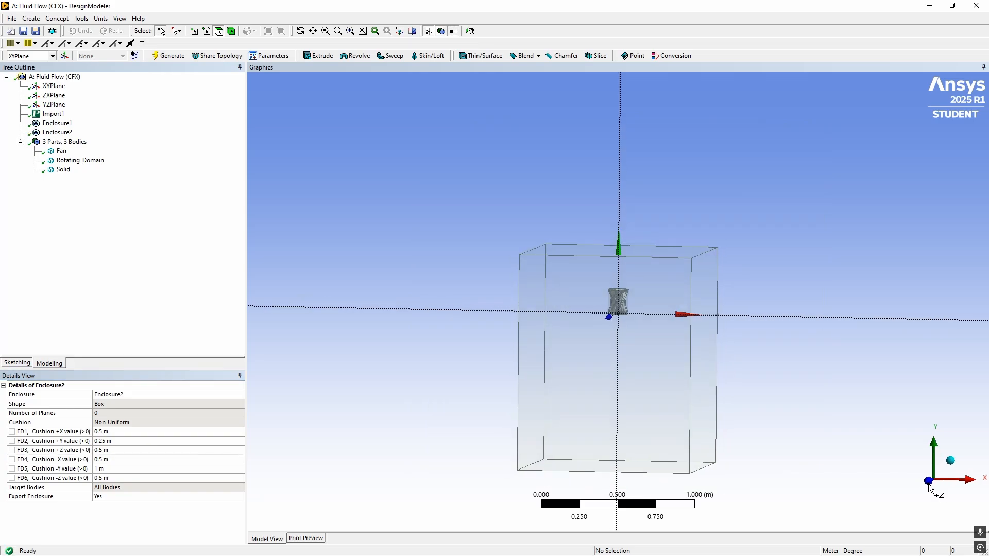
pyautogui.moveTo(710, 315); pyautogui.dragTo(743, 332)
pyautogui.moveTo(773, 353); pyautogui.dragTo(682, 364, button='middle')
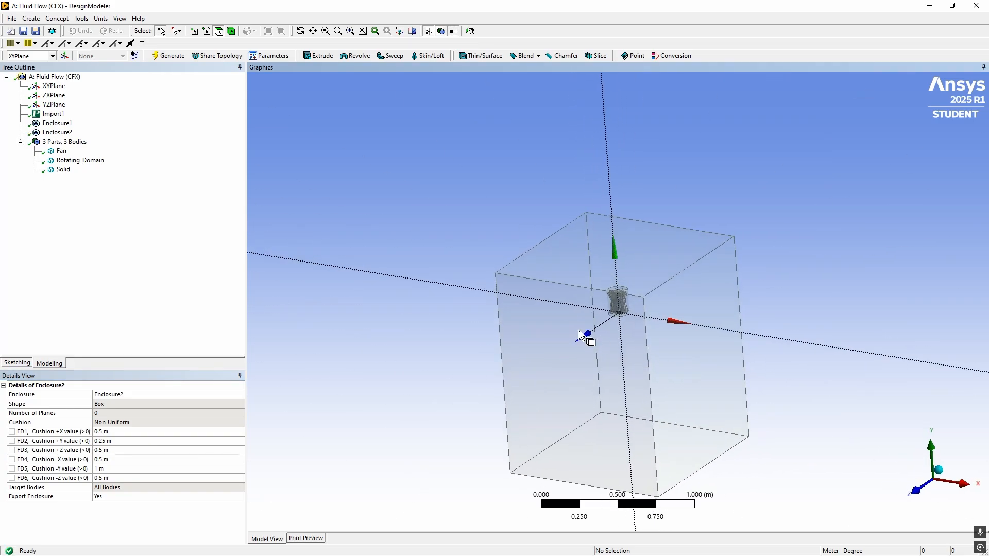
# Rename the box enclosure's solid body as Stationary_Domain
pyautogui.click(63, 170)
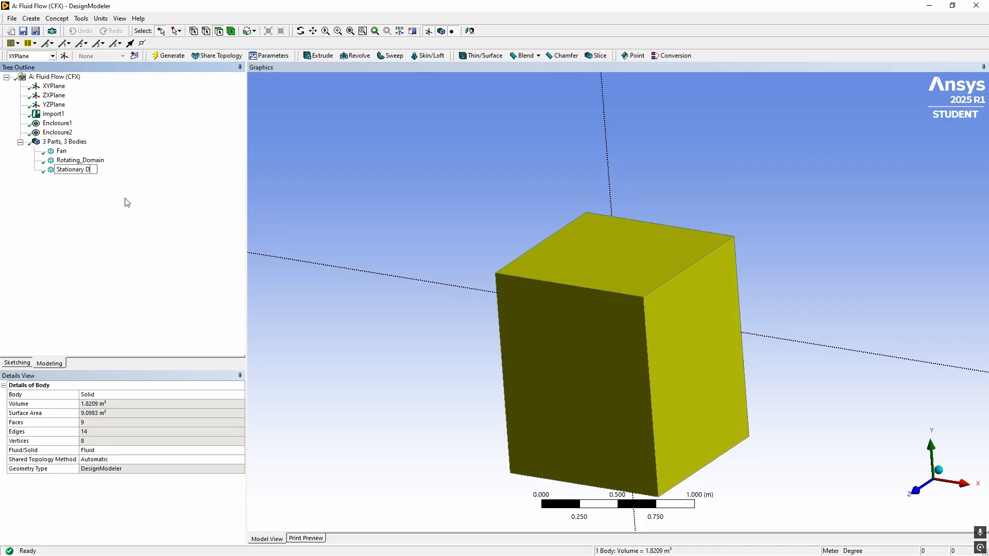
pyautogui.write('Stationary_Domain')
pyautogui.press('Return')
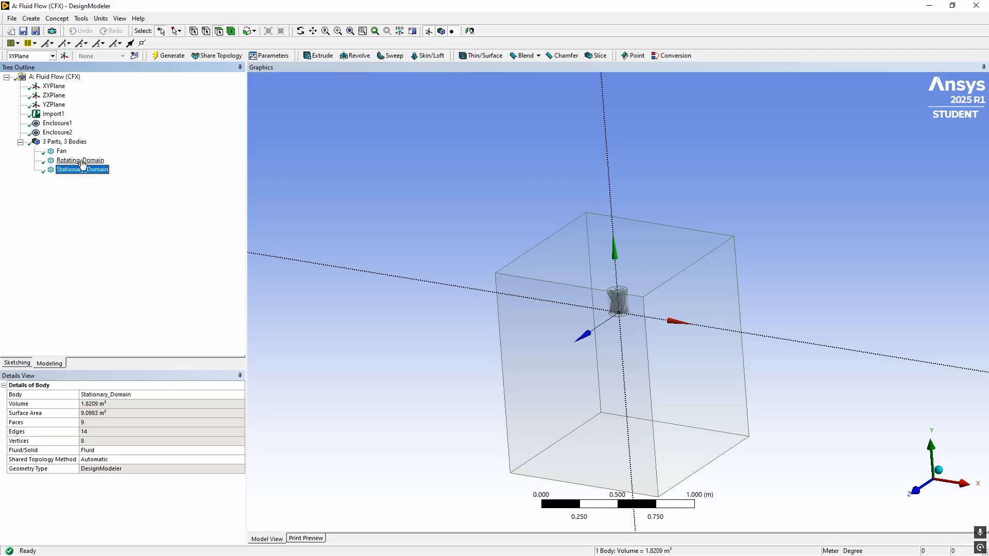
# Highlight the Fan, Rotating_Domain and Stationary_Domain bodies one by one to check how they nest inside each other
pyautogui.click(73, 161)
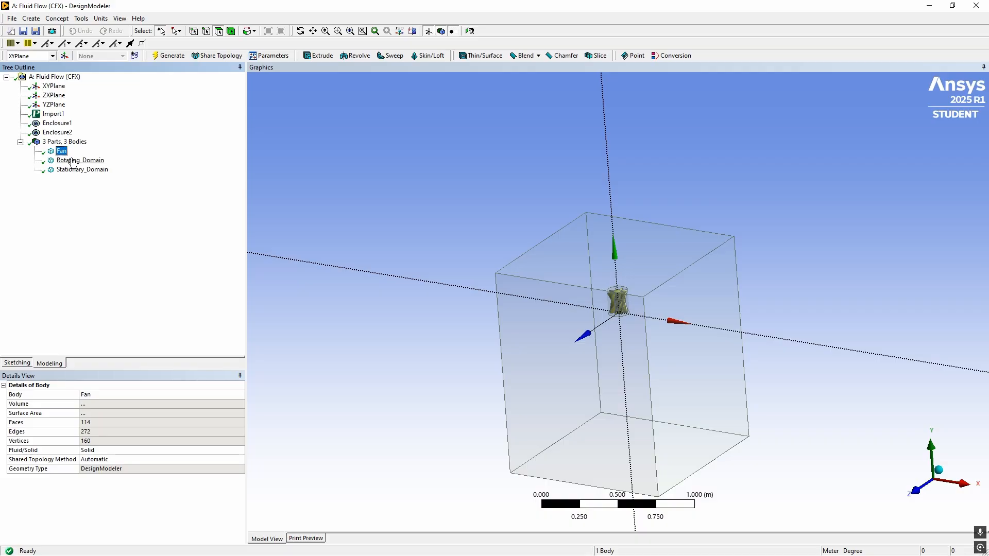
pyautogui.click(72, 162)
pyautogui.click(64, 153)
pyautogui.click(74, 171)
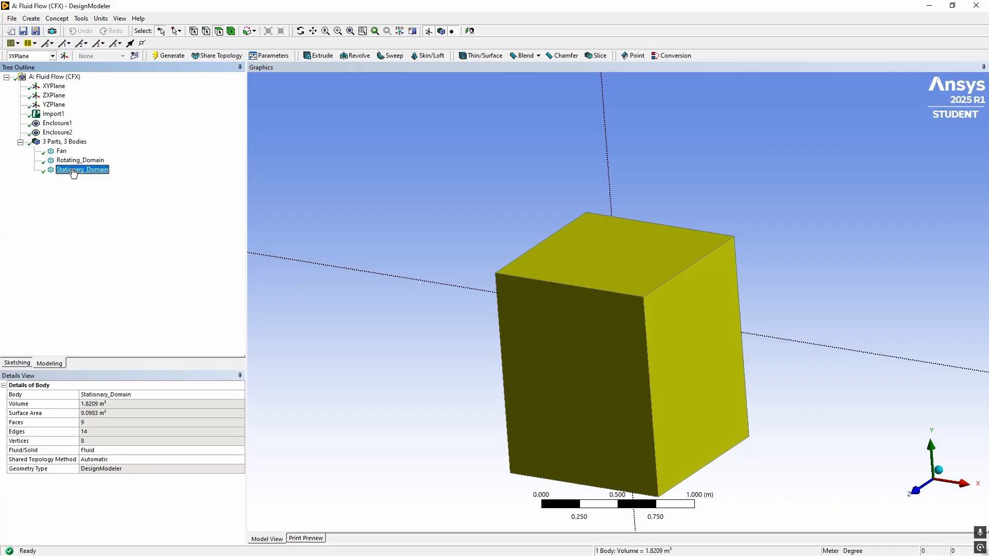
pyautogui.click(70, 163)
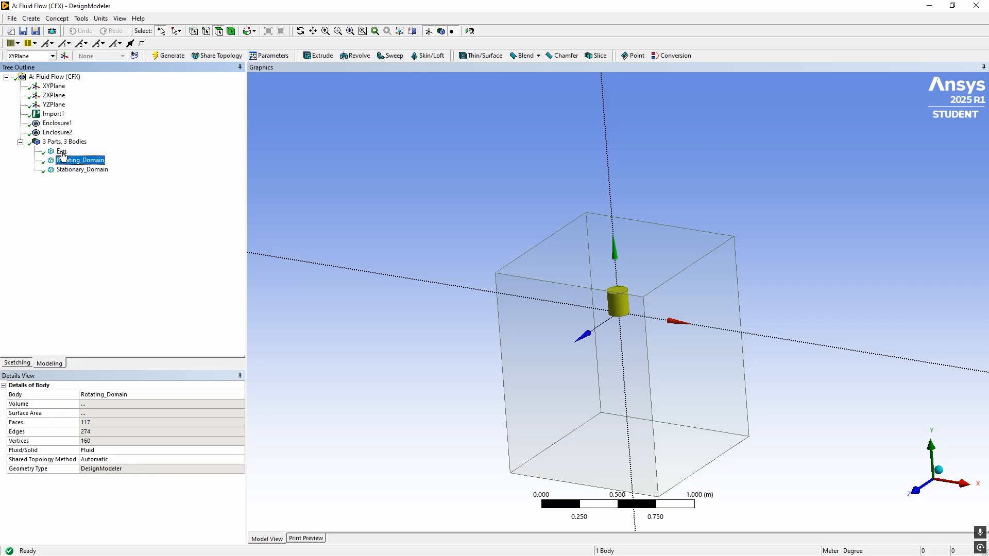
pyautogui.click(62, 151)
pyautogui.click(65, 142)
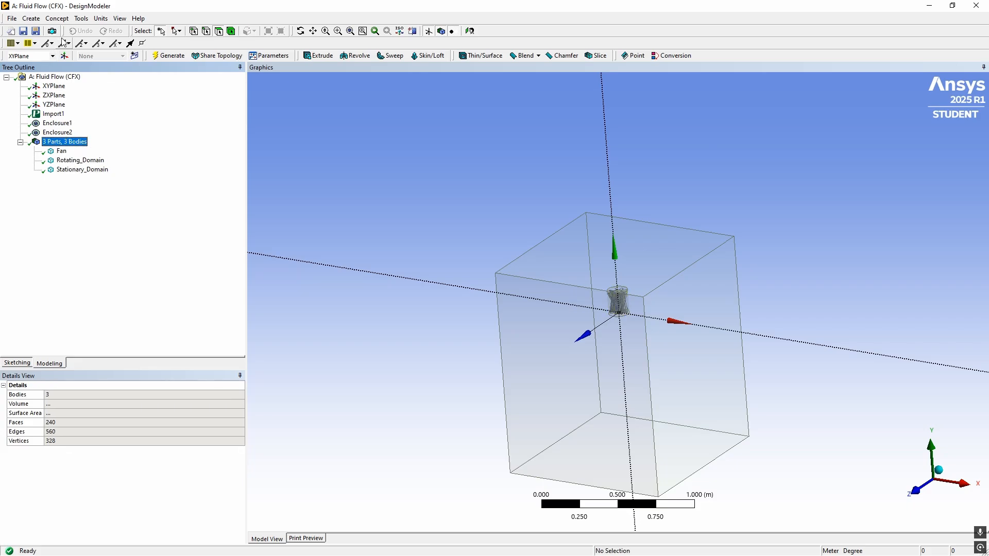
# Subtract the Fan body from Rotating_Domain with a Boolean operation, without preserving the tool body, and generate it
pyautogui.click(31, 19)
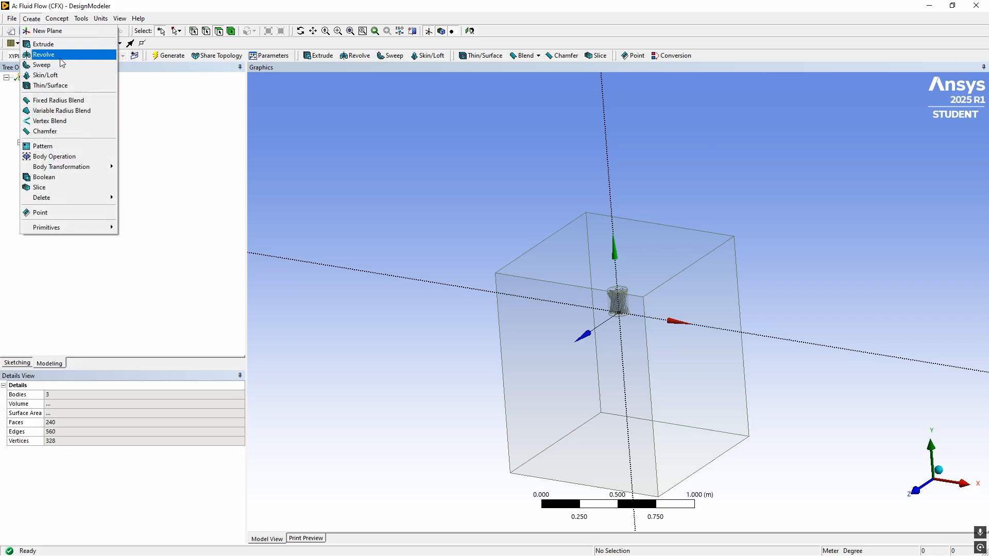
pyautogui.click(65, 180)
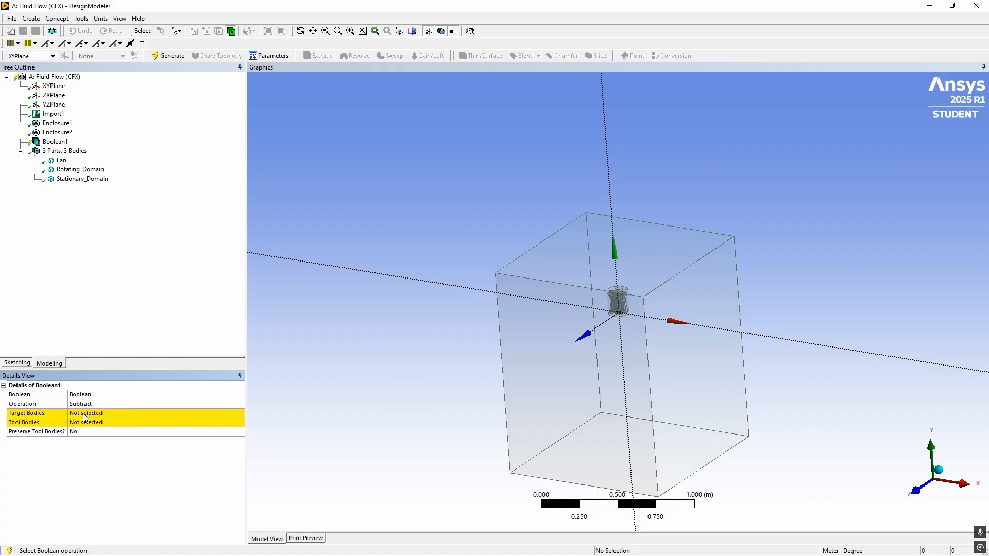
pyautogui.click(92, 421)
pyautogui.click(61, 163)
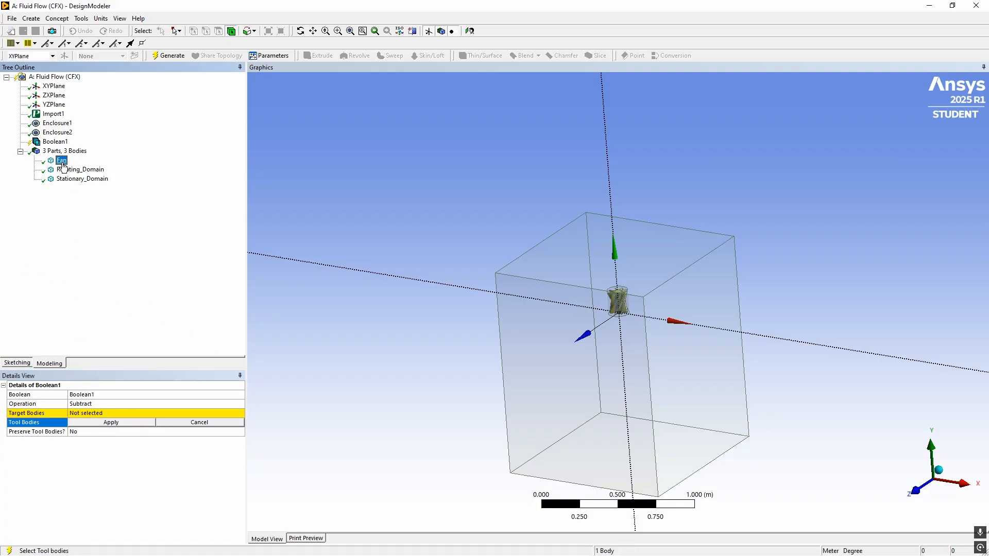
pyautogui.click(111, 423)
pyautogui.click(111, 413)
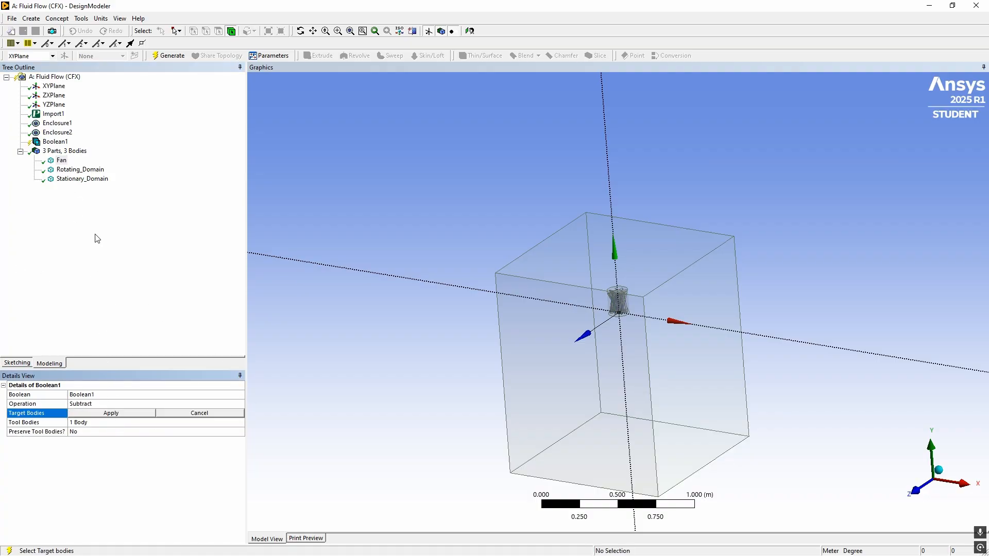
pyautogui.click(82, 170)
pyautogui.click(108, 415)
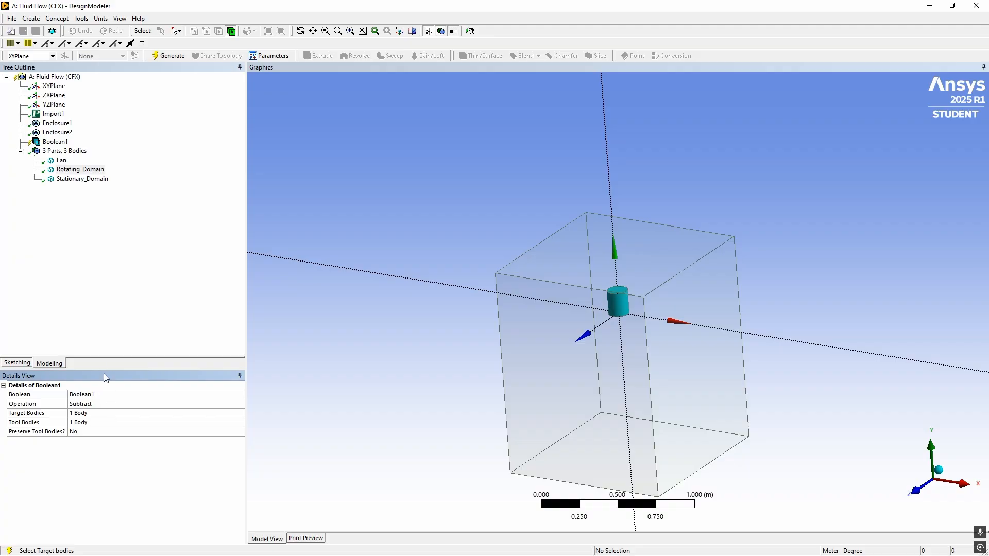
pyautogui.click(166, 56)
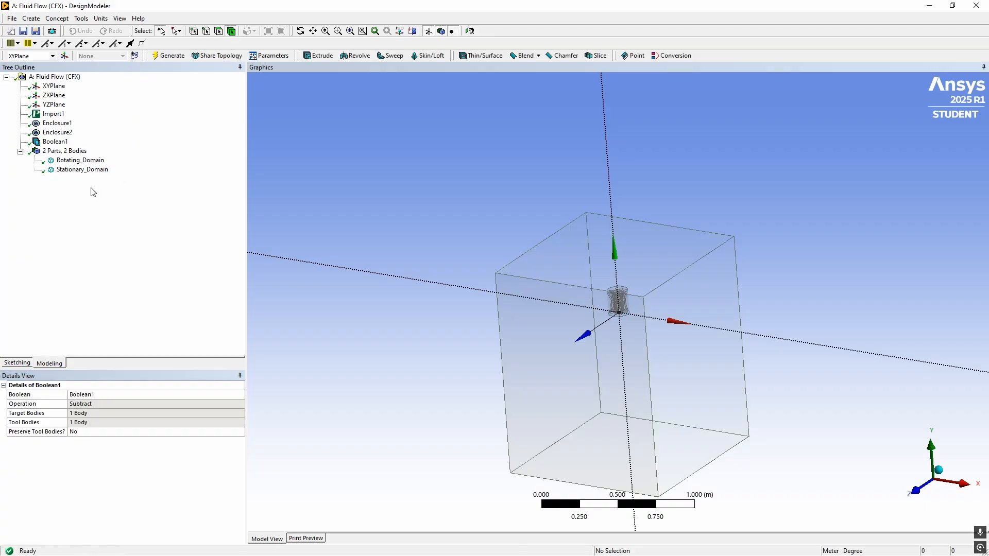
# Subtract Rotating_Domain from Stationary_Domain with a second Boolean, set Preserve Tool Bodies to Yes, and generate it
pyautogui.click(37, 19)
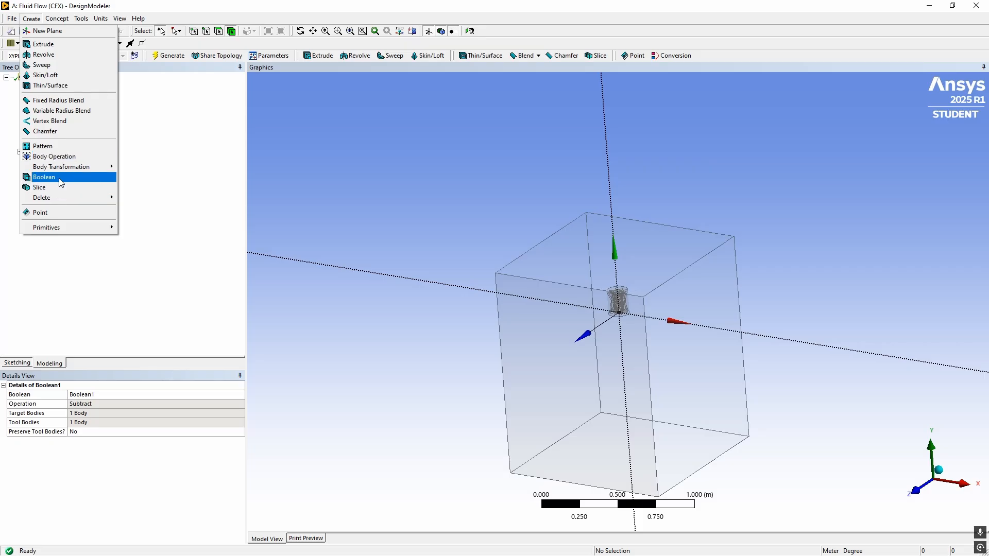
pyautogui.click(46, 177)
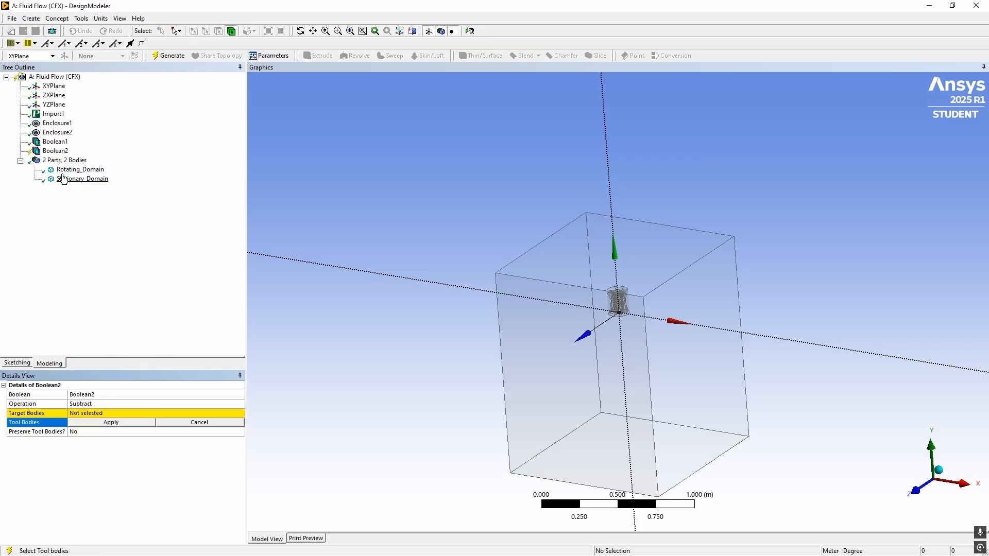
pyautogui.click(78, 169)
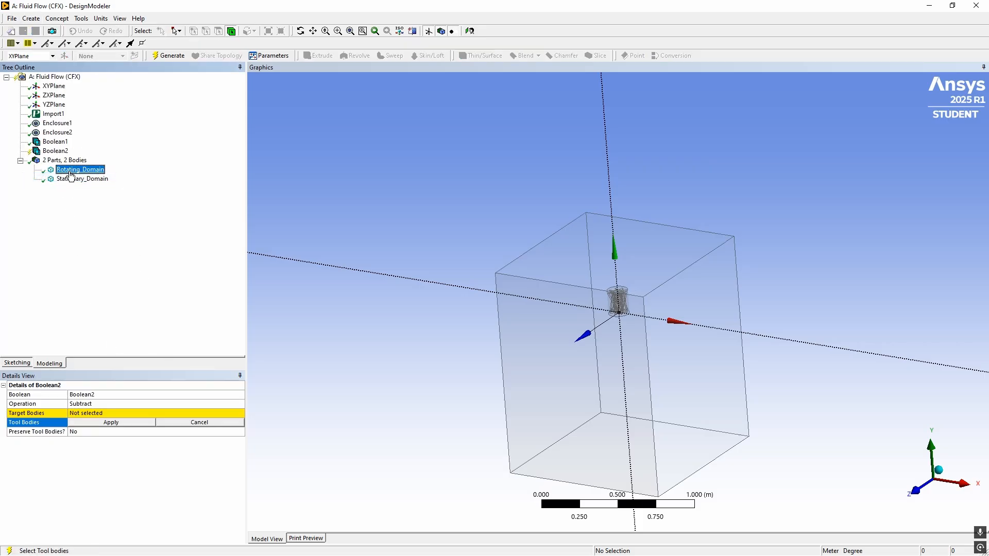
pyautogui.click(91, 424)
pyautogui.click(85, 179)
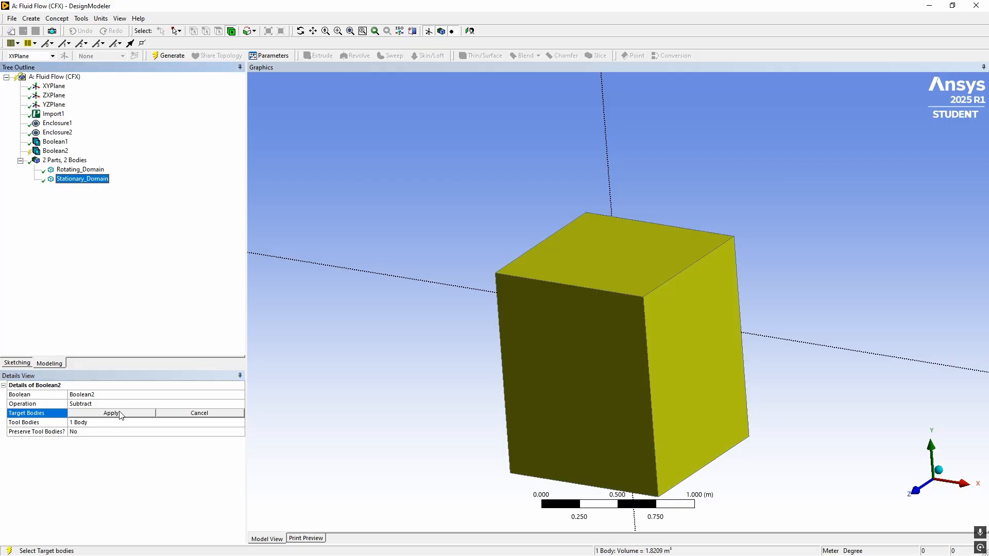
pyautogui.click(111, 414)
pyautogui.click(240, 432)
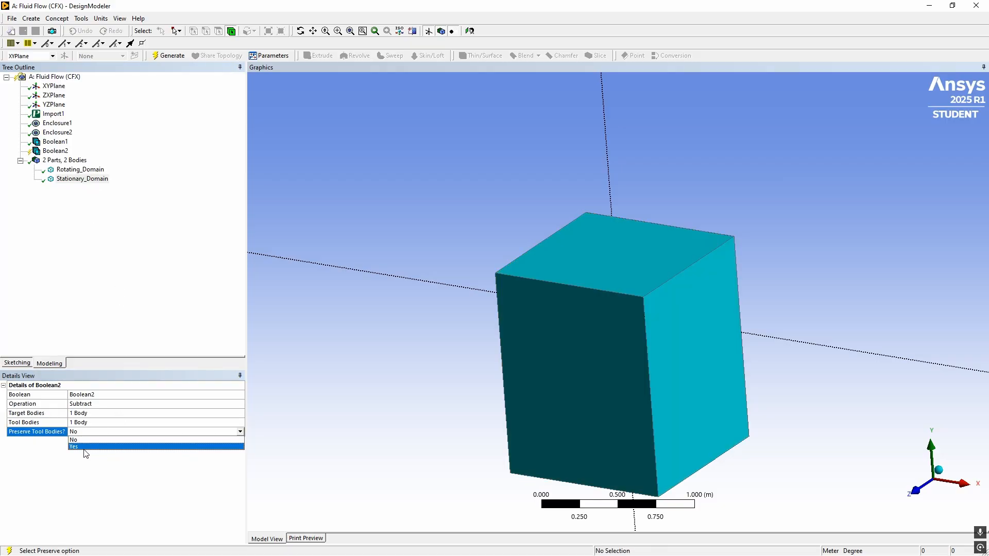
pyautogui.click(87, 446)
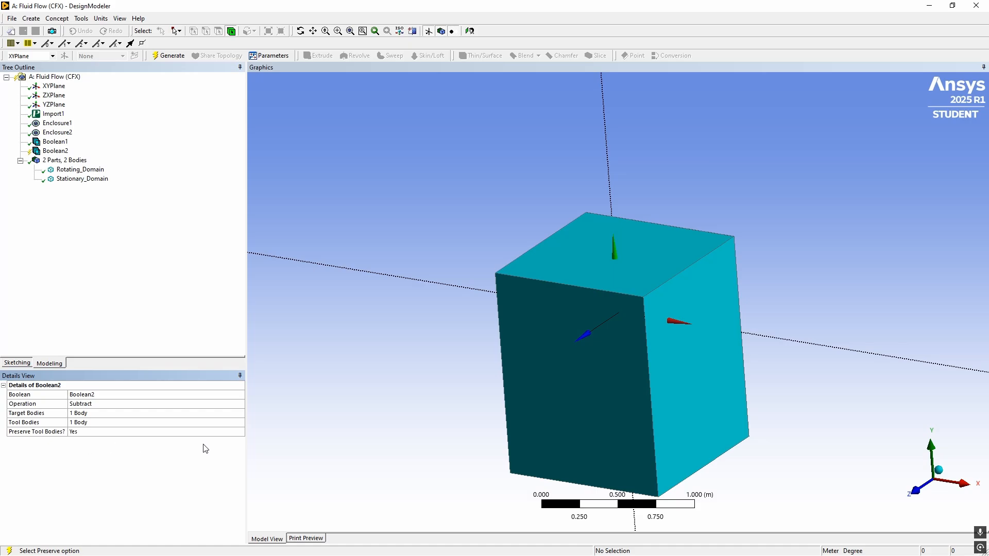
pyautogui.click(168, 56)
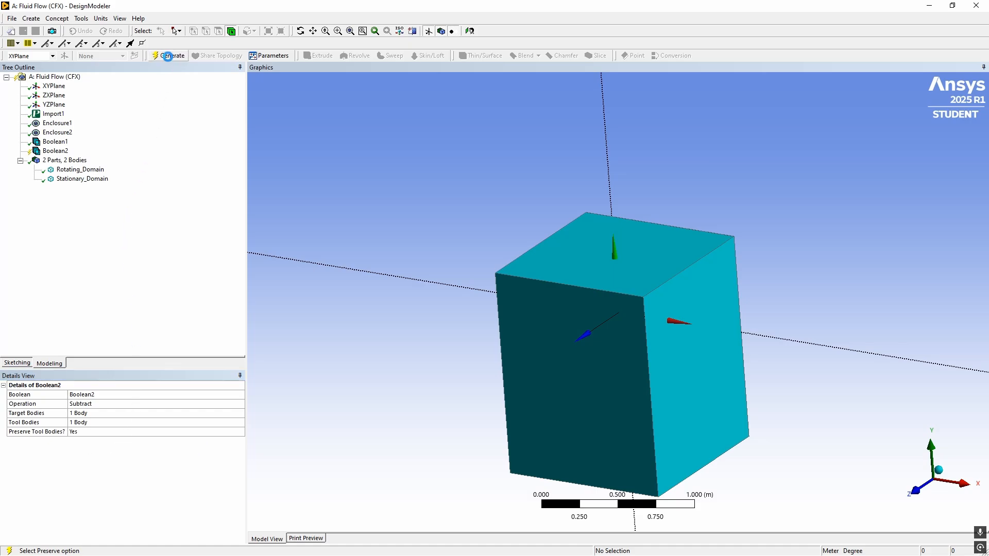
# Inspect the geometry after the Boolean cuts, highlighting Rotating_Domain and Stationary_Domain in turn and checking the overall body summary
pyautogui.moveTo(309, 227); pyautogui.dragTo(489, 294, button='middle')
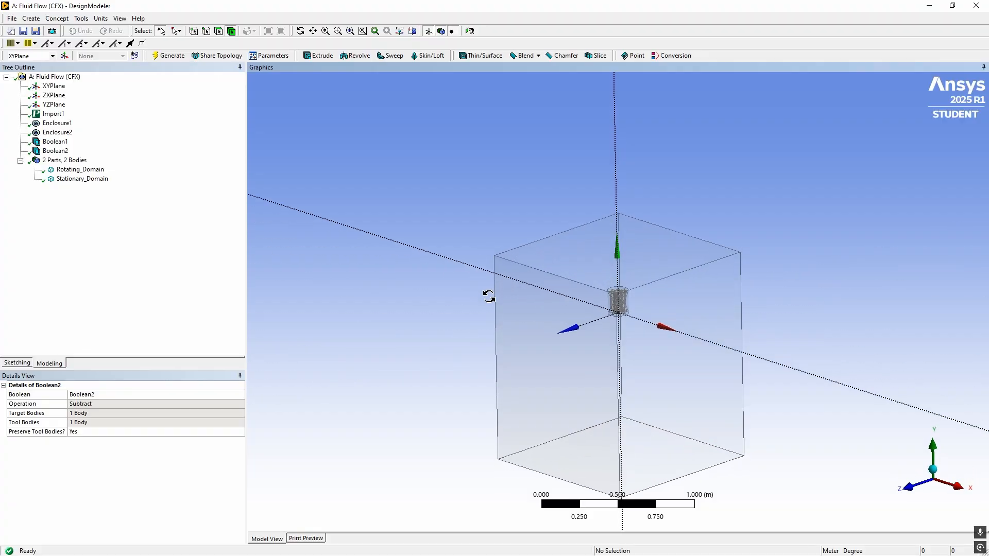
pyautogui.scroll(5, 636, 304)
pyautogui.scroll(-3, 641, 290)
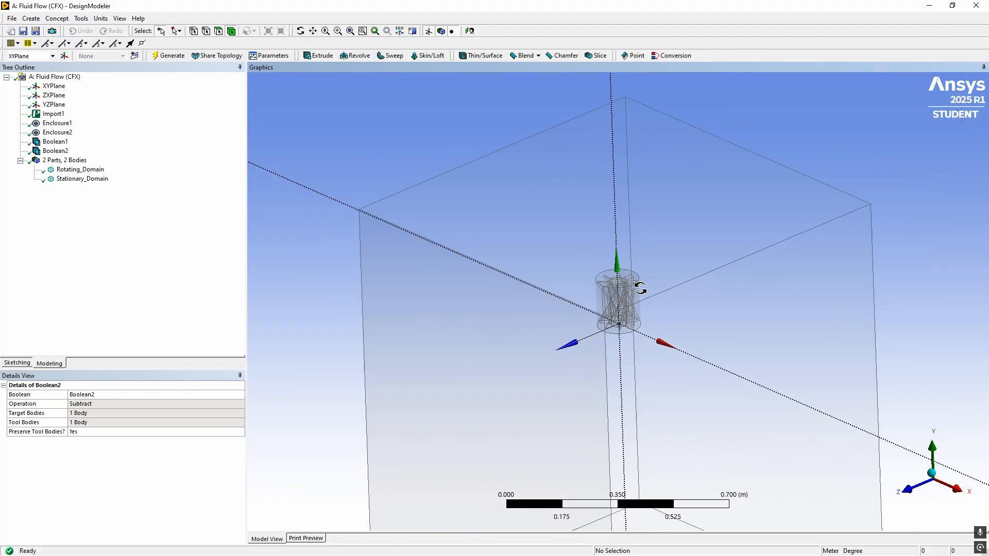
pyautogui.moveTo(641, 289); pyautogui.dragTo(551, 253, button='middle')
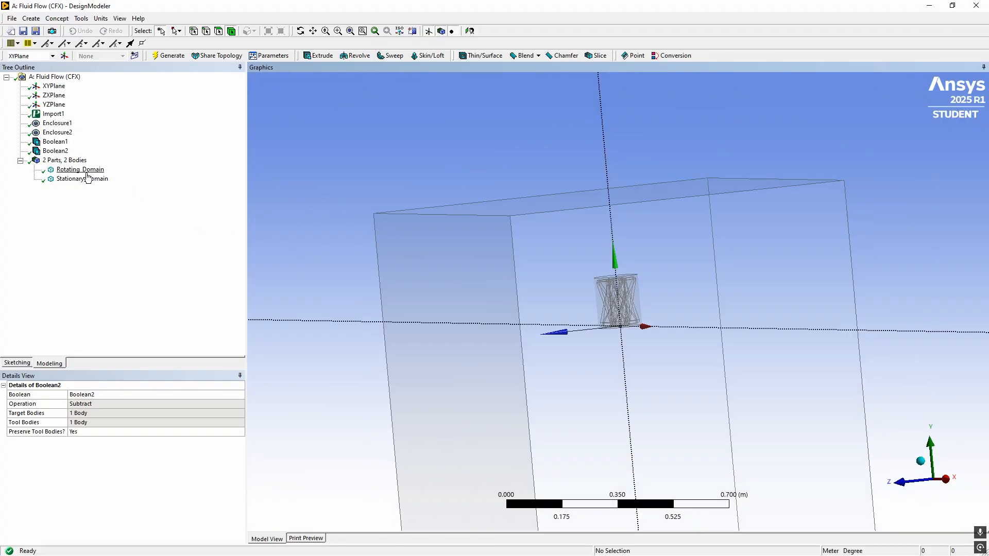
pyautogui.click(85, 172)
pyautogui.click(82, 179)
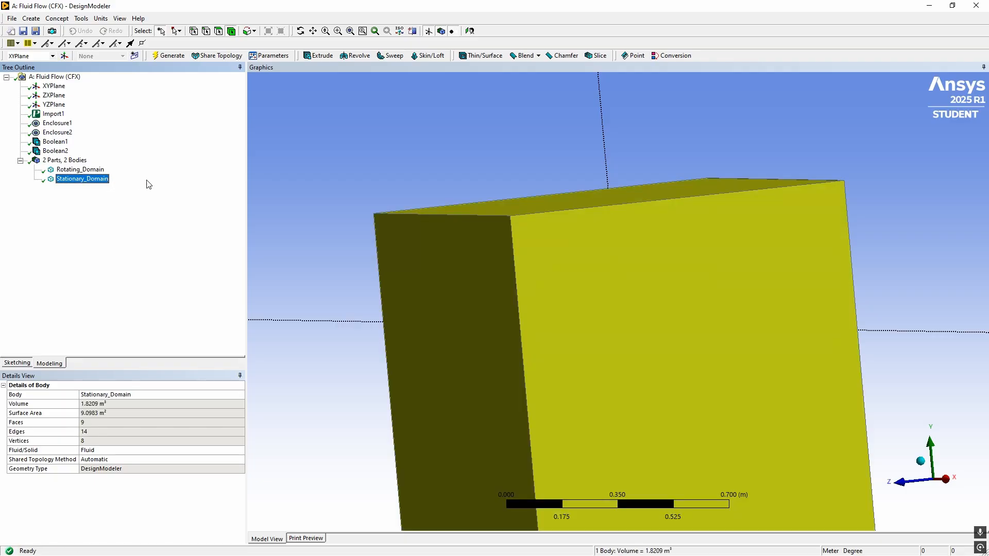
pyautogui.click(88, 171)
pyautogui.click(88, 179)
pyautogui.click(88, 172)
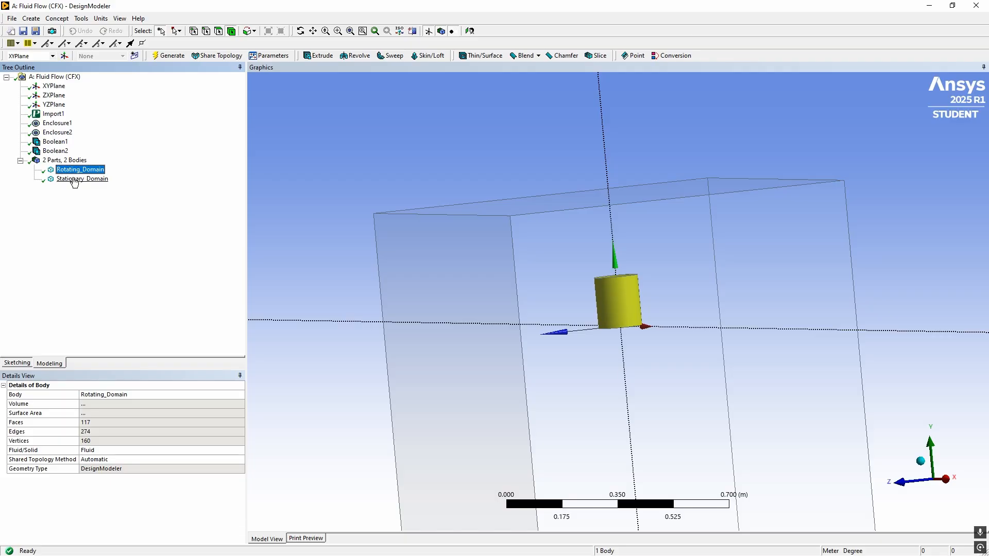
pyautogui.click(73, 179)
pyautogui.click(78, 171)
pyautogui.click(65, 160)
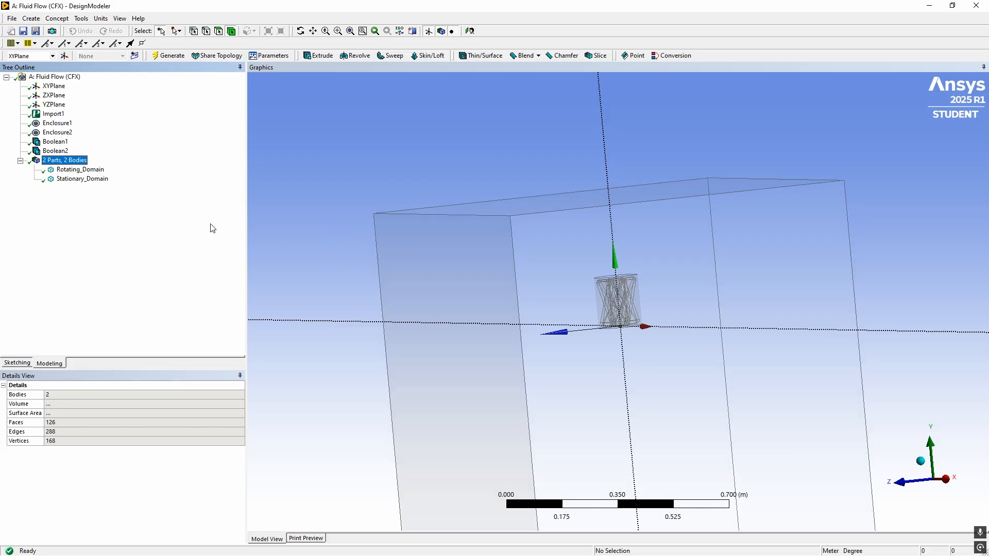
# Compare the Rotating_Domain and Stationary_Domain bodies by highlighting them alternately, and collapse the body list
pyautogui.click(75, 170)
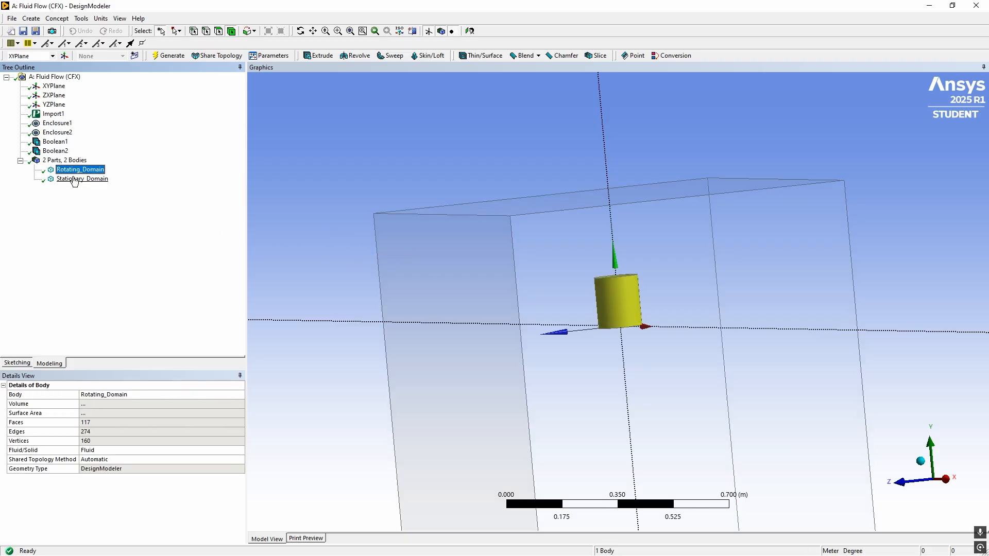
pyautogui.click(76, 180)
pyautogui.click(76, 171)
pyautogui.click(78, 179)
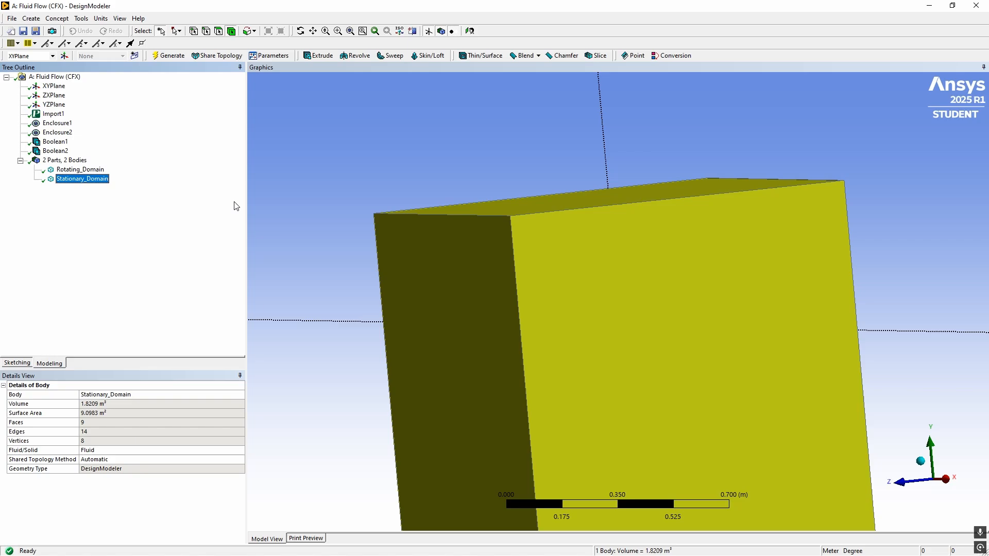
pyautogui.click(77, 170)
pyautogui.click(20, 160)
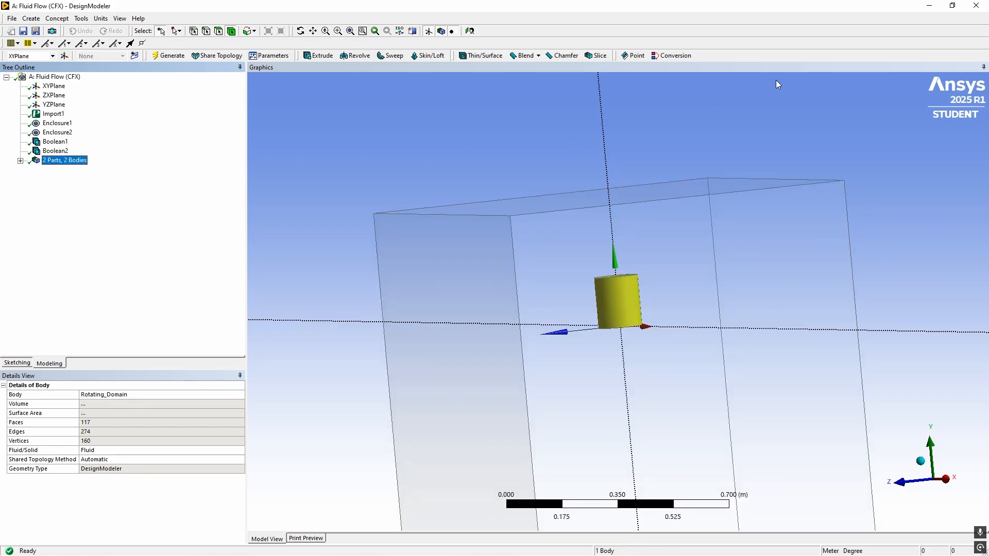
# Close DesignModeler and generate the mesh in Ansys Meshing with the default CFX settings
pyautogui.click(969, 11)
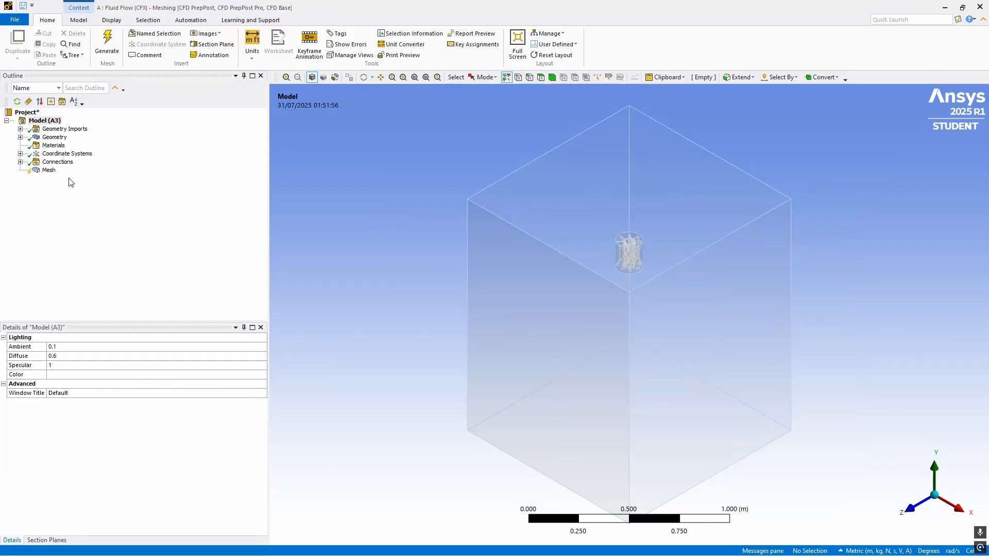
pyautogui.click(52, 170)
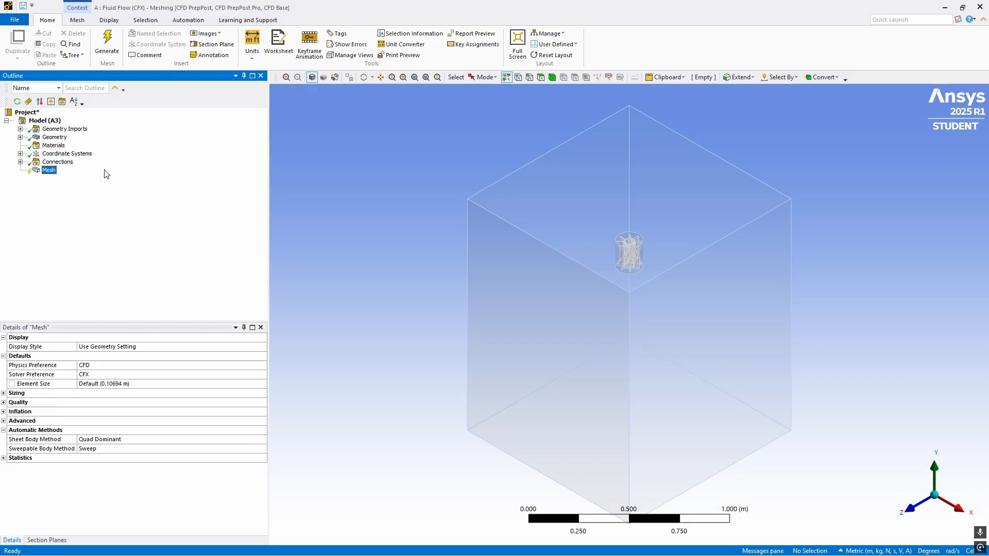
pyautogui.click(107, 43)
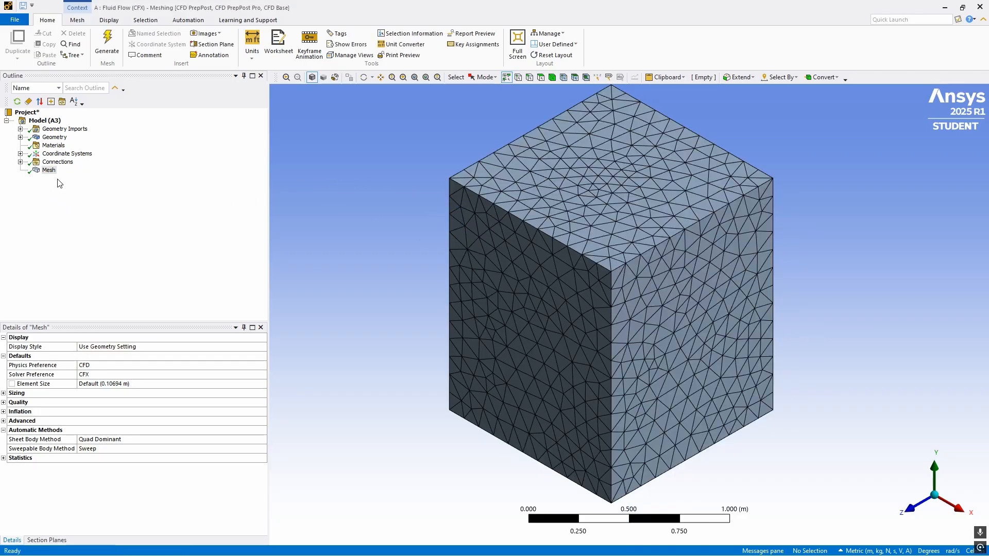
# Create a named selection called inlet on the top face of the outer box
pyautogui.click(57, 162)
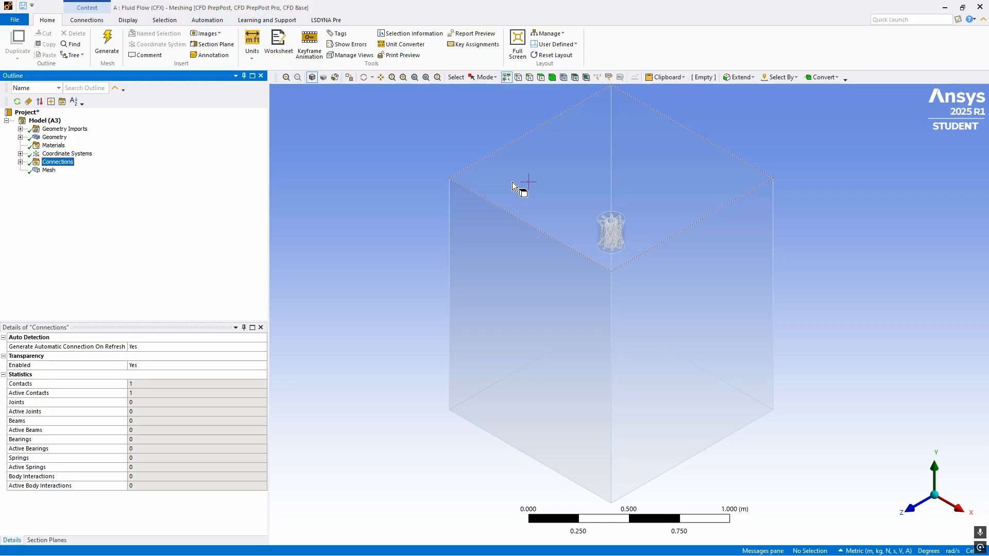
pyautogui.click(541, 77)
pyautogui.click(639, 178)
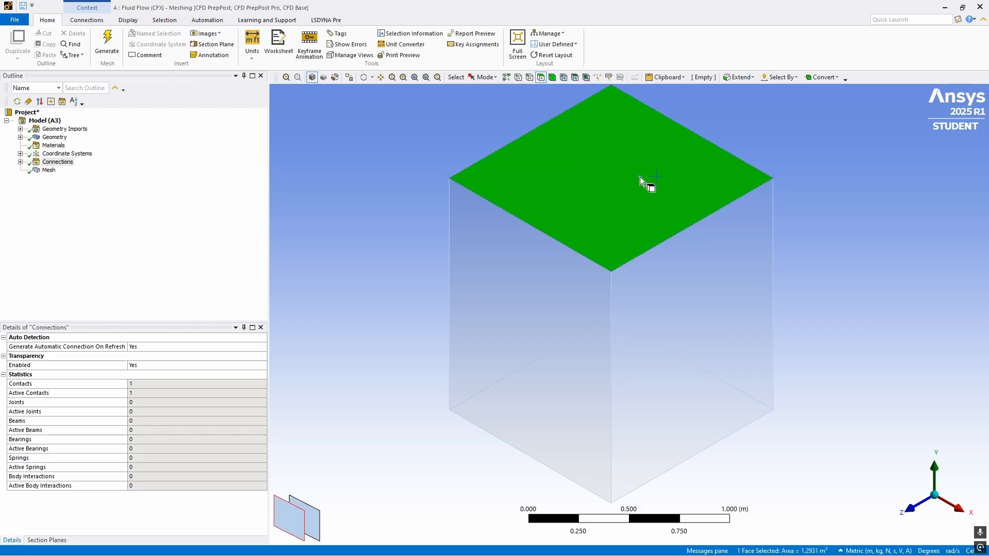
pyautogui.write('ninlet')
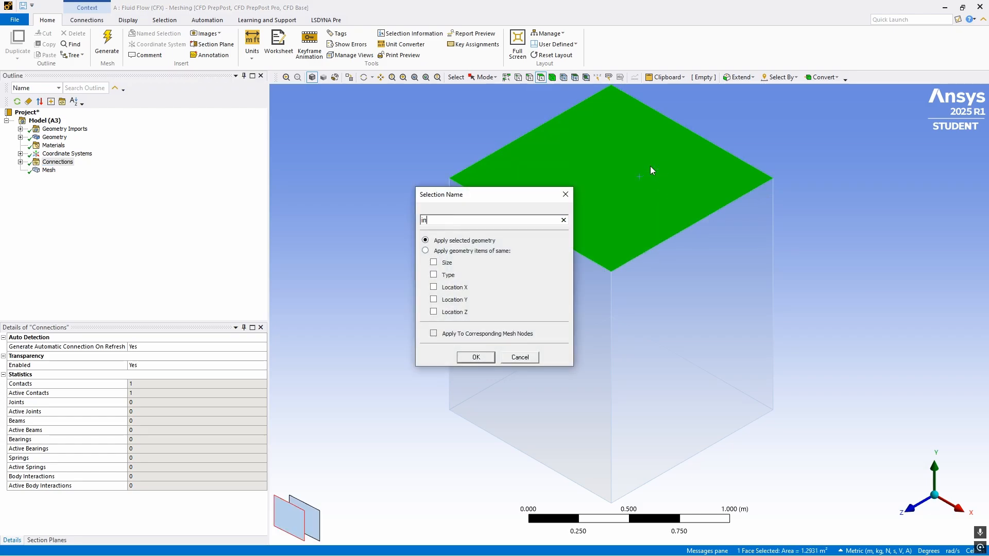
pyautogui.press('Return')
# Group the outer box's four side faces and its bottom face into a named selection called opening
pyautogui.click(502, 278)
pyautogui.keyDown('ctrl'); pyautogui.click(687, 296); pyautogui.keyUp('ctrl')
pyautogui.moveTo(689, 295); pyautogui.dragTo(587, 268, button='middle')
pyautogui.keyDown('ctrl'); pyautogui.click(780, 280); pyautogui.keyUp('ctrl')
pyautogui.keyDown('ctrl'); pyautogui.moveTo(835, 279); pyautogui.dragTo(607, 363, button='middle'); pyautogui.keyUp('ctrl')
pyautogui.keyDown('ctrl'); pyautogui.click(826, 276); pyautogui.keyUp('ctrl')
pyautogui.keyDown('ctrl'); pyautogui.click(619, 361); pyautogui.keyUp('ctrl')
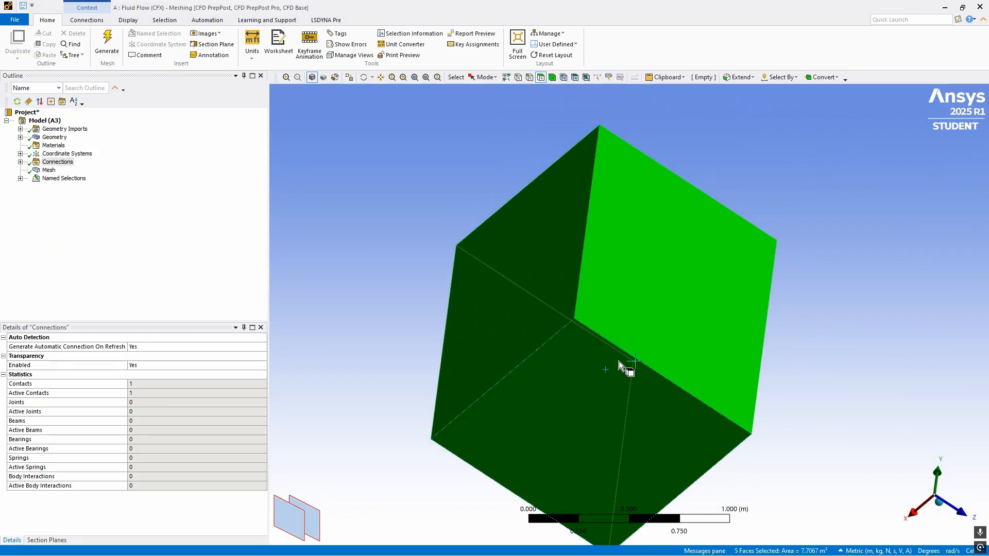
pyautogui.write('noutlet')
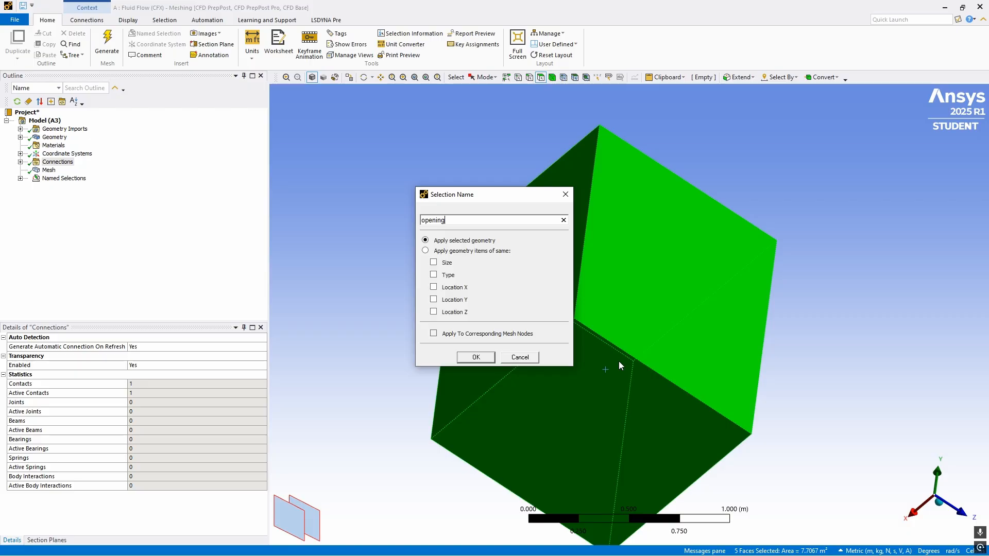
pyautogui.press('Return')
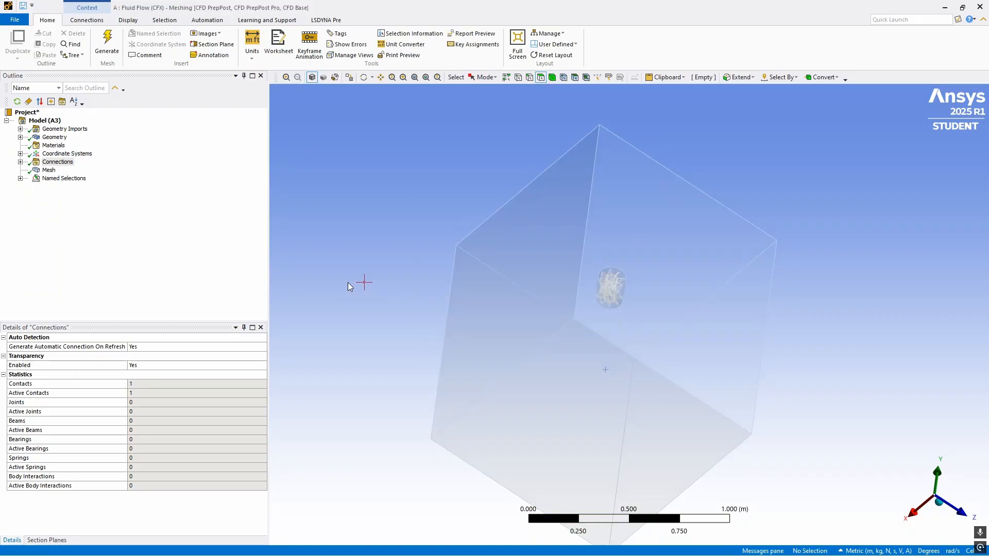
# Review the inlet and opening named selections on the model to check which faces each one covers
pyautogui.moveTo(355, 286); pyautogui.dragTo(538, 361, button='middle')
pyautogui.click(20, 178)
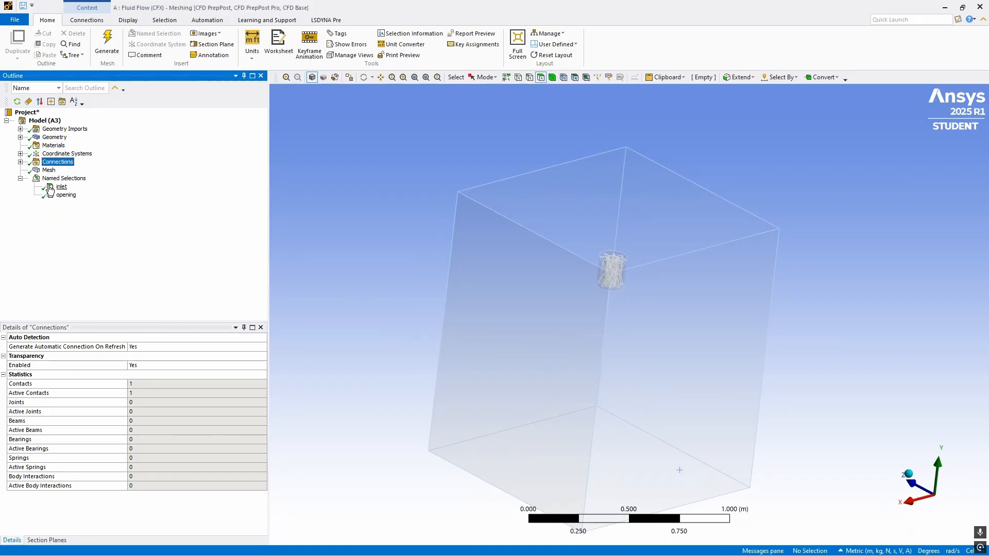
pyautogui.click(53, 187)
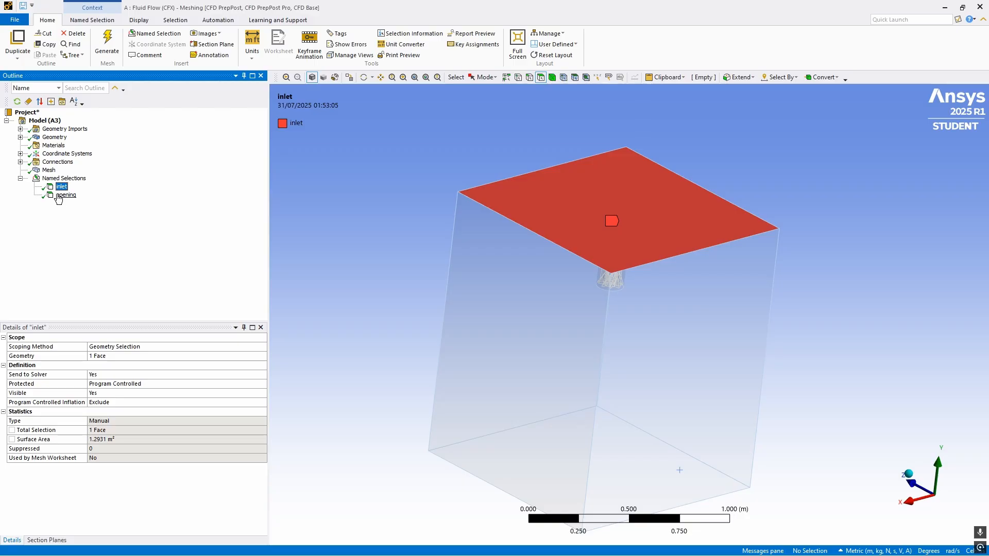
pyautogui.click(58, 196)
pyautogui.moveTo(470, 300); pyautogui.dragTo(493, 338, button='middle')
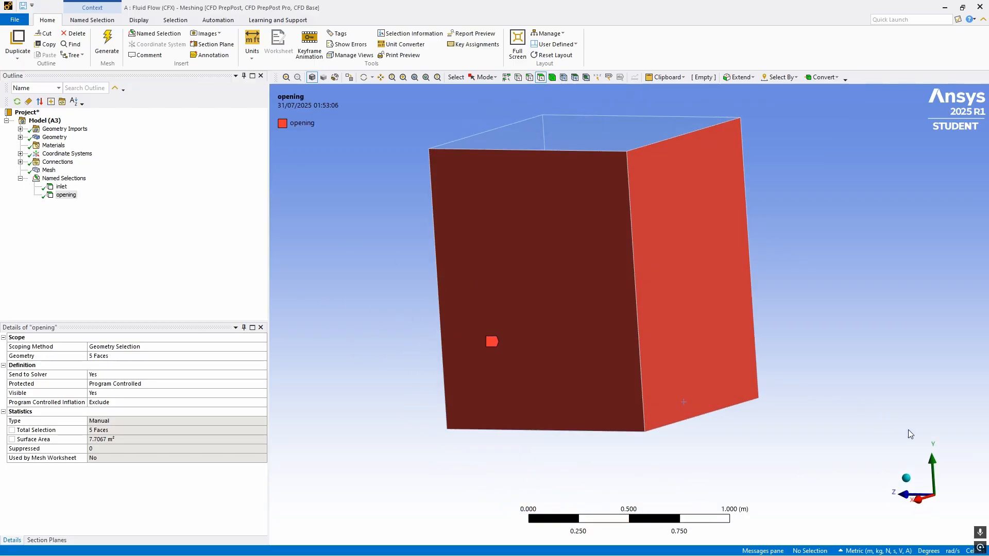
pyautogui.click(902, 478)
pyautogui.click(64, 178)
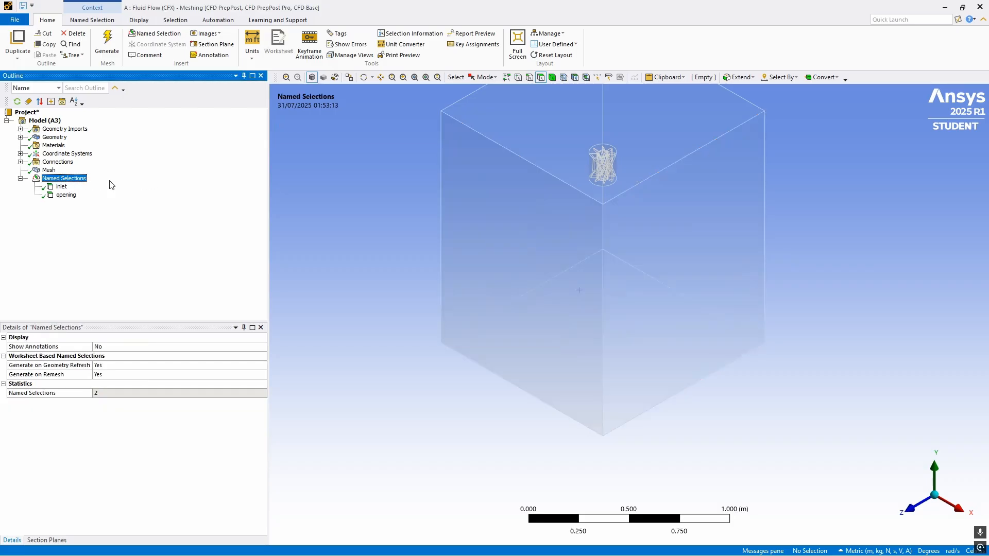
# Hide the outer box's top face and two of its side faces to expose the cylinder around the fan
pyautogui.moveTo(561, 204); pyautogui.dragTo(567, 247, button='middle')
pyautogui.scroll(5, 530, 216)
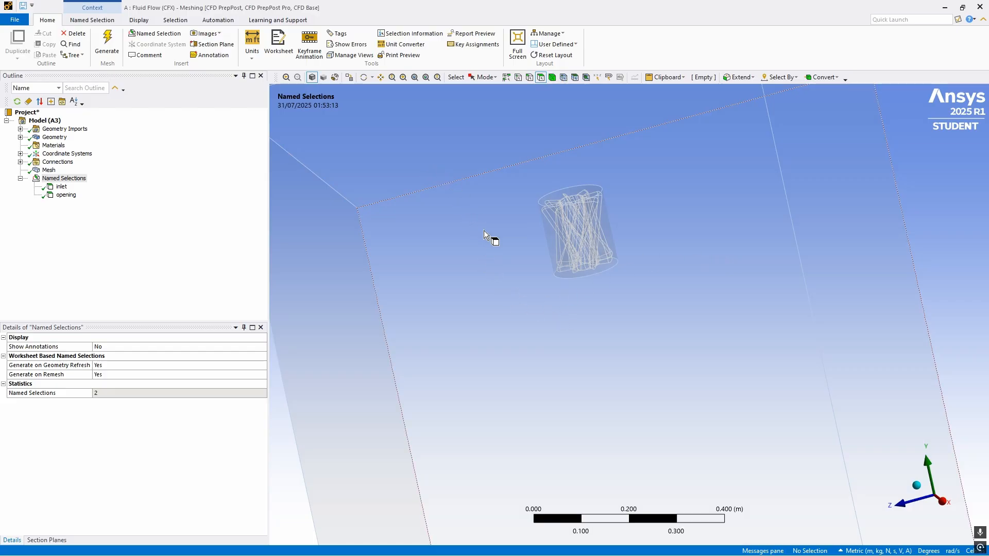
pyautogui.keyDown('ctrl'); pyautogui.moveTo(485, 227); pyautogui.dragTo(431, 210, button='middle'); pyautogui.keyUp('ctrl')
pyautogui.click(416, 225)
pyautogui.rightClick(407, 218)
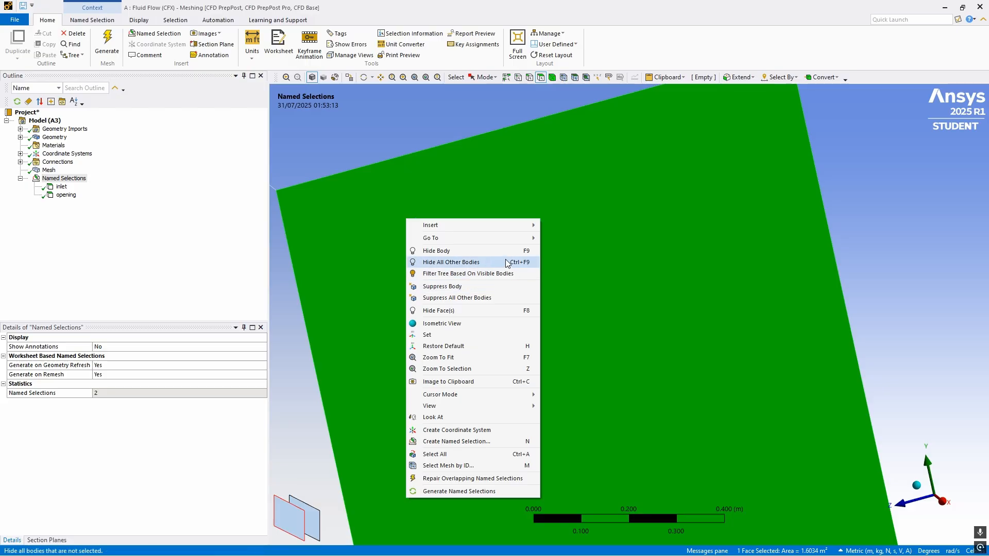
pyautogui.click(438, 311)
pyautogui.moveTo(512, 267); pyautogui.dragTo(565, 234, button='middle')
pyautogui.click(510, 175)
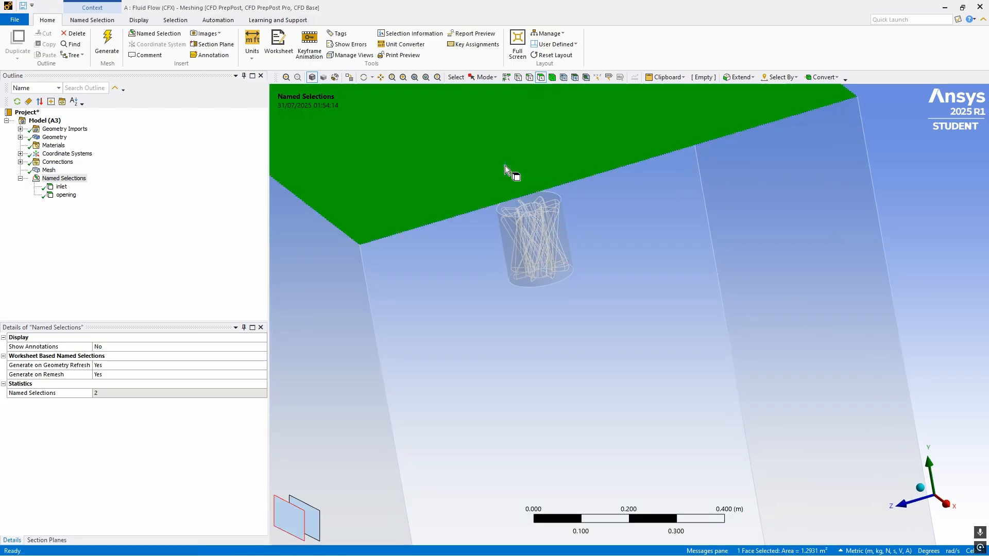
pyautogui.rightClick(507, 167)
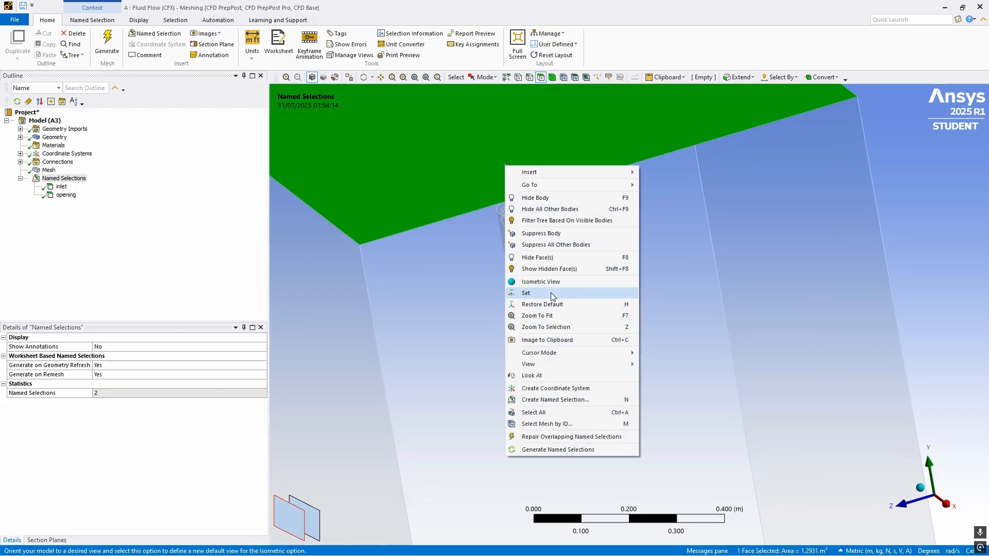
pyautogui.click(551, 258)
pyautogui.click(355, 290)
pyautogui.rightClick(355, 290)
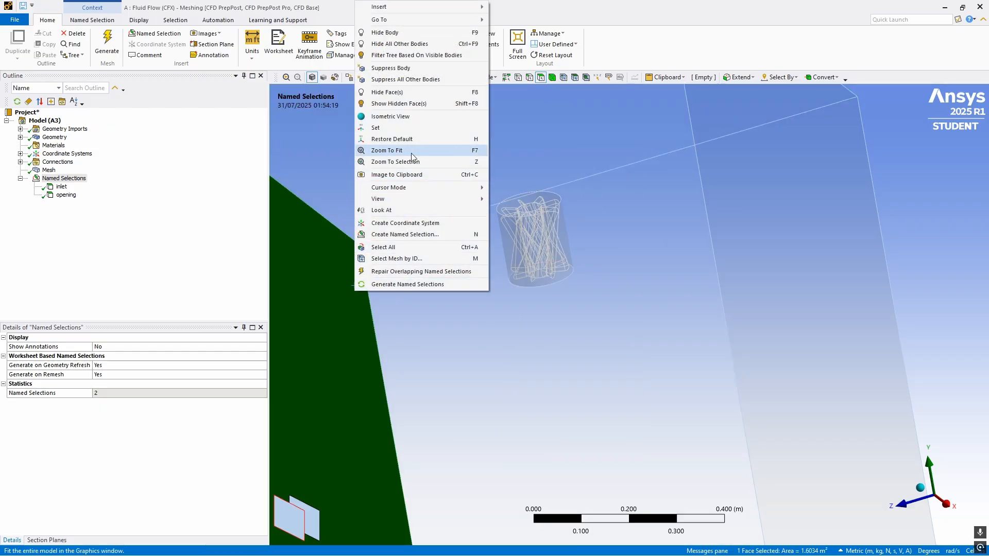
# Create a named selection called inlet_station on the top face of the cylindrical interface around the fan
pyautogui.moveTo(442, 131); pyautogui.dragTo(498, 170, button='middle')
pyautogui.keyDown('ctrl'); pyautogui.moveTo(538, 278); pyautogui.dragTo(611, 254, button='middle'); pyautogui.keyUp('ctrl')
pyautogui.scroll(5, 585, 208)
pyautogui.moveTo(586, 209); pyautogui.dragTo(612, 274, button='middle')
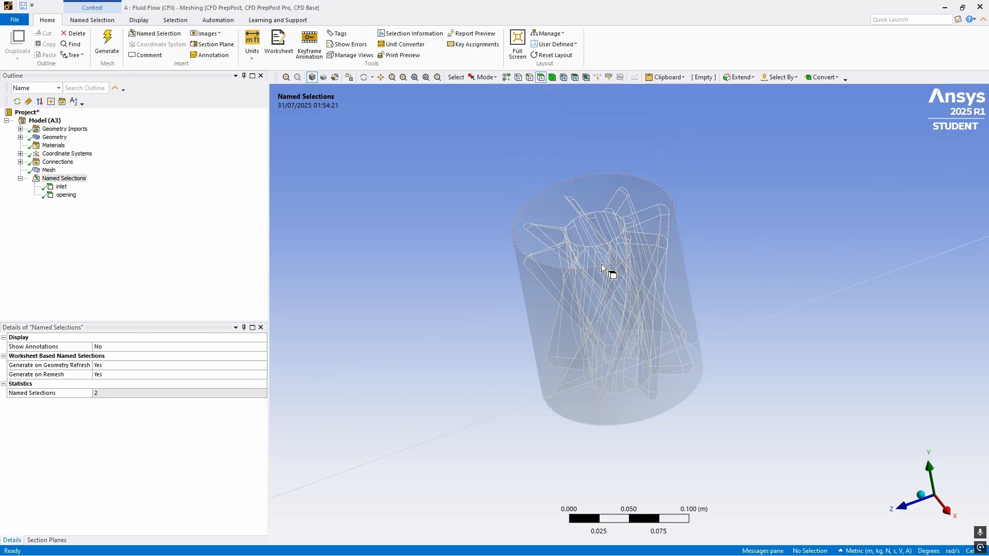
pyautogui.click(570, 211)
pyautogui.moveTo(570, 241); pyautogui.dragTo(586, 200, button='middle')
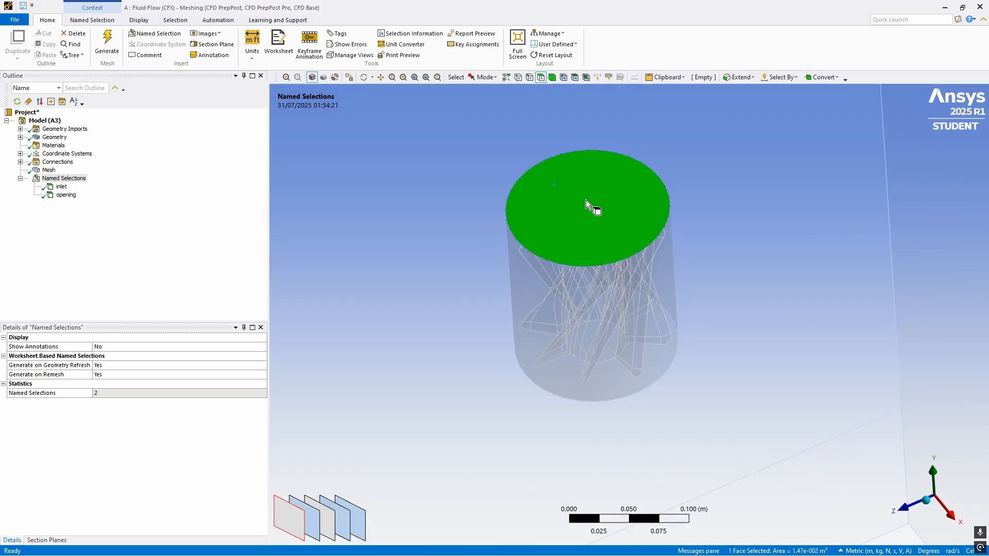
pyautogui.write('n')
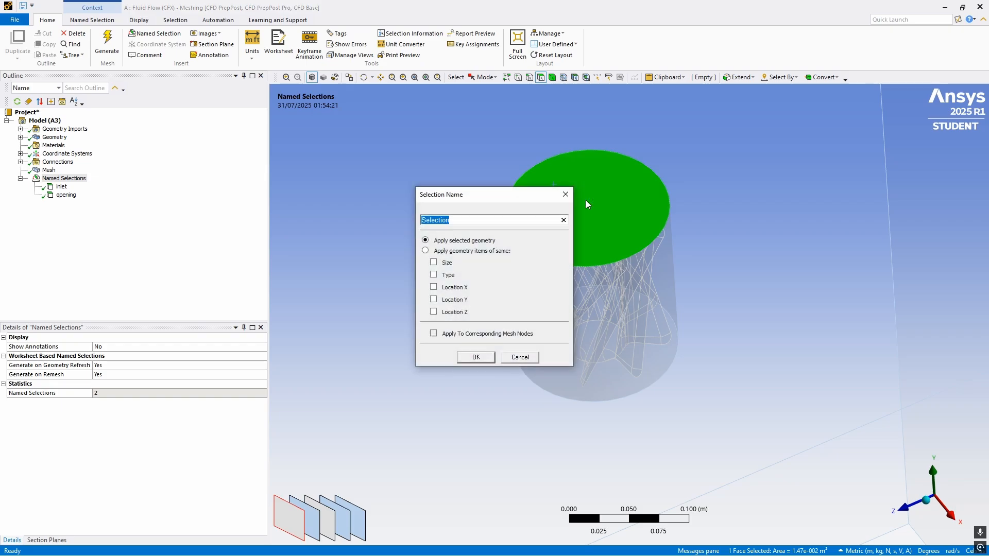
pyautogui.write('inlet_station')
pyautogui.click(476, 358)
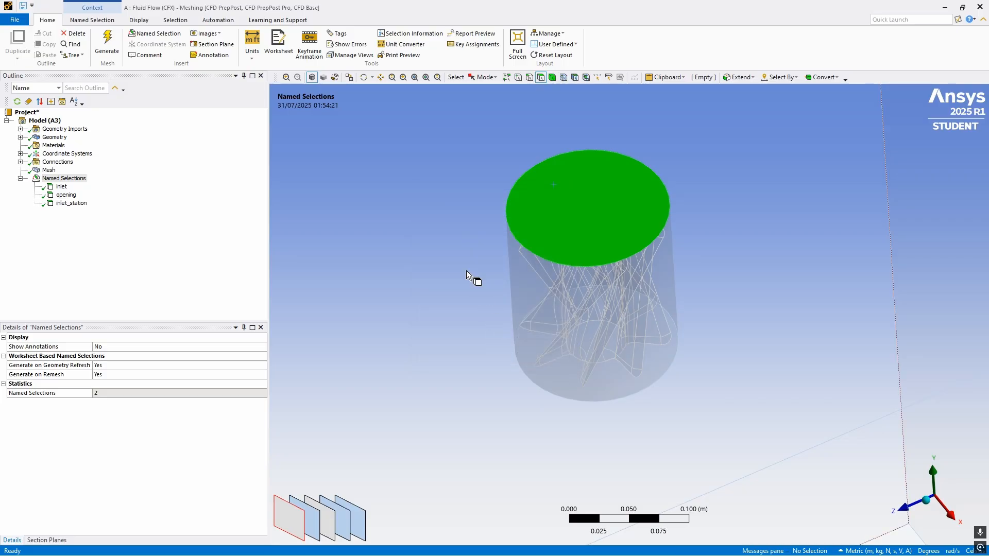
# Hide the stationary domain's top face of the cylinder to reach the coincident rotating domain face beneath it
pyautogui.rightClick(566, 204)
pyautogui.press('Escape')
pyautogui.click(568, 198)
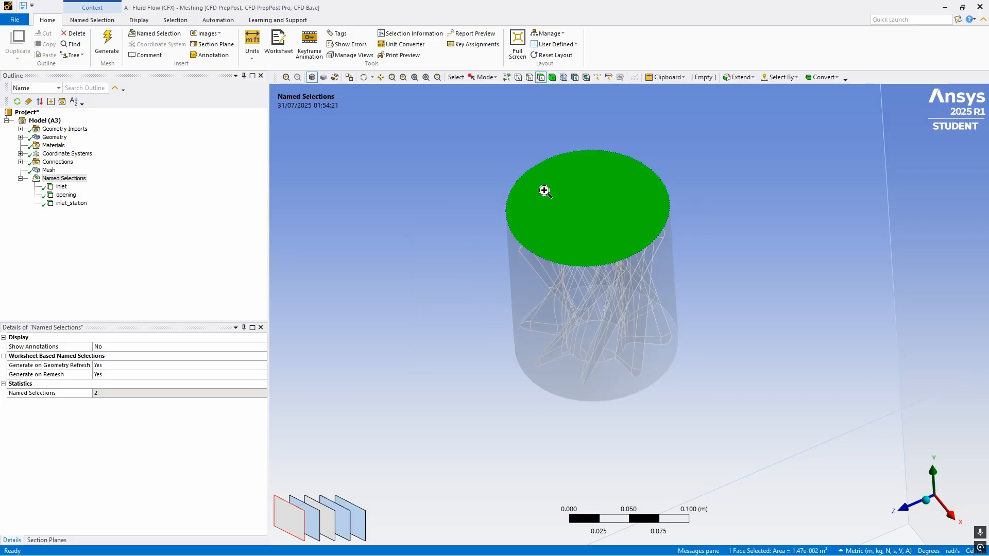
pyautogui.rightClick(544, 192)
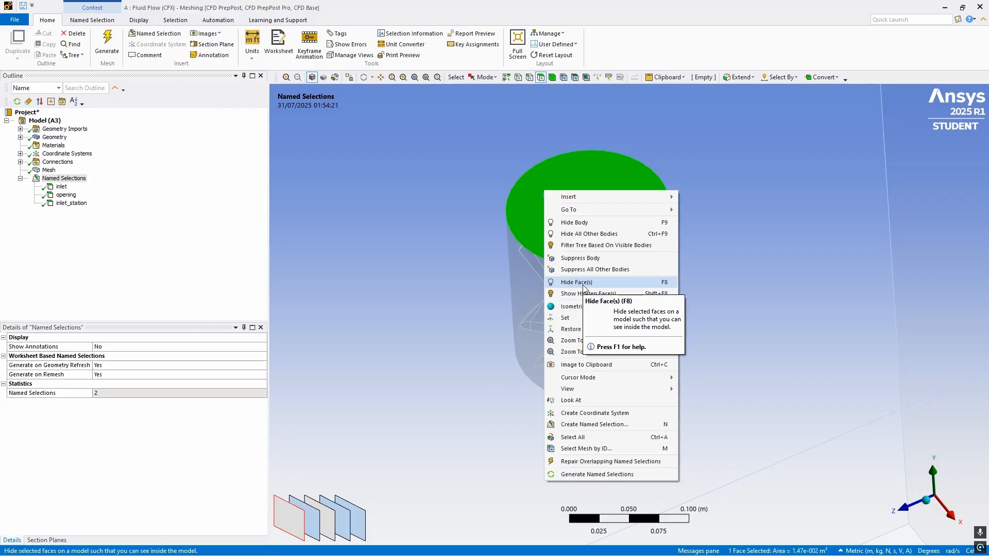
pyautogui.click(566, 282)
# Create a named selection called inlet_rotating on the rotating domain's top circular face
pyautogui.click(542, 193)
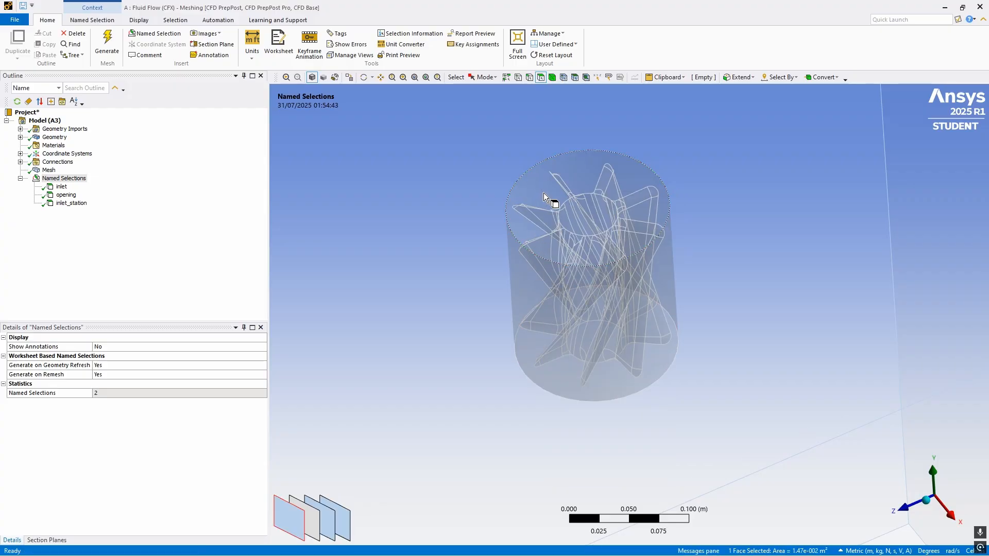
pyautogui.moveTo(579, 256); pyautogui.dragTo(574, 148, button='middle')
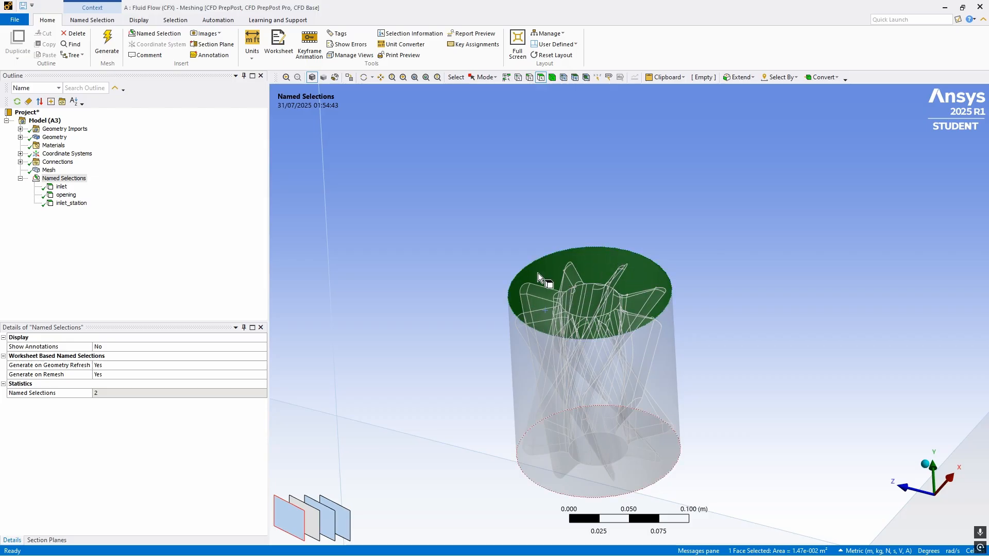
pyautogui.write('n')
pyautogui.write('inle')
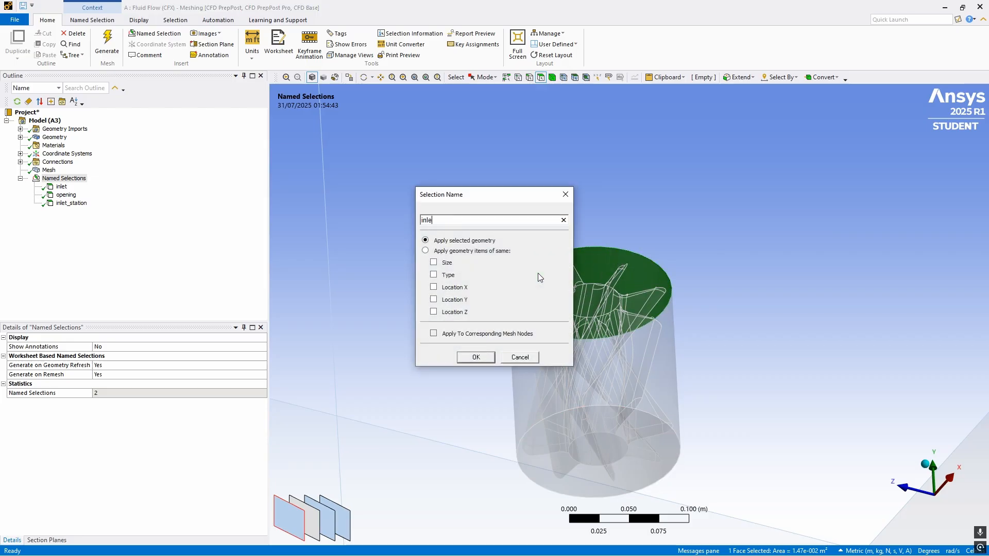
pyautogui.write('t_rotating')
pyautogui.press('Return')
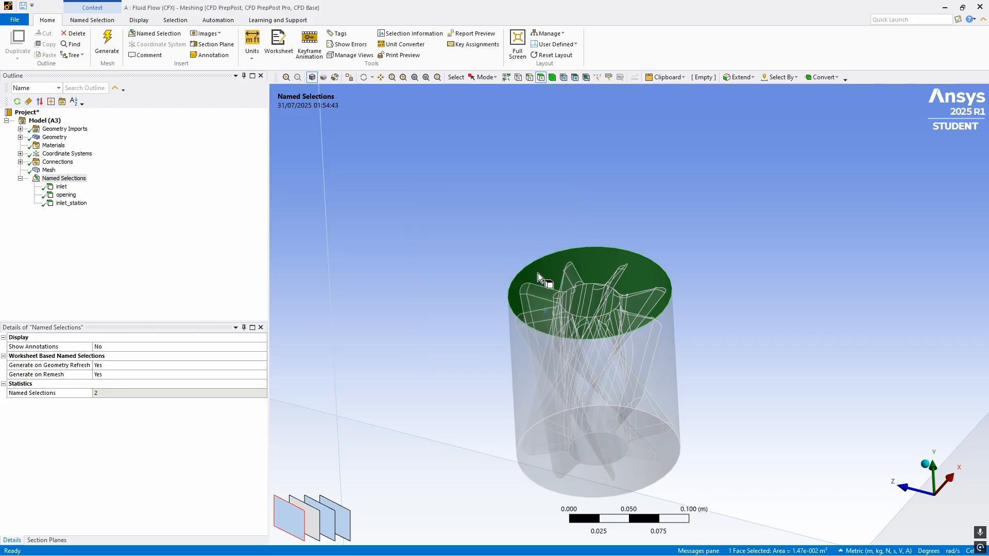
# Restore the display of all hidden faces
pyautogui.click(548, 230)
pyautogui.moveTo(548, 230); pyautogui.dragTo(570, 297, button='middle')
pyautogui.rightClick(573, 286)
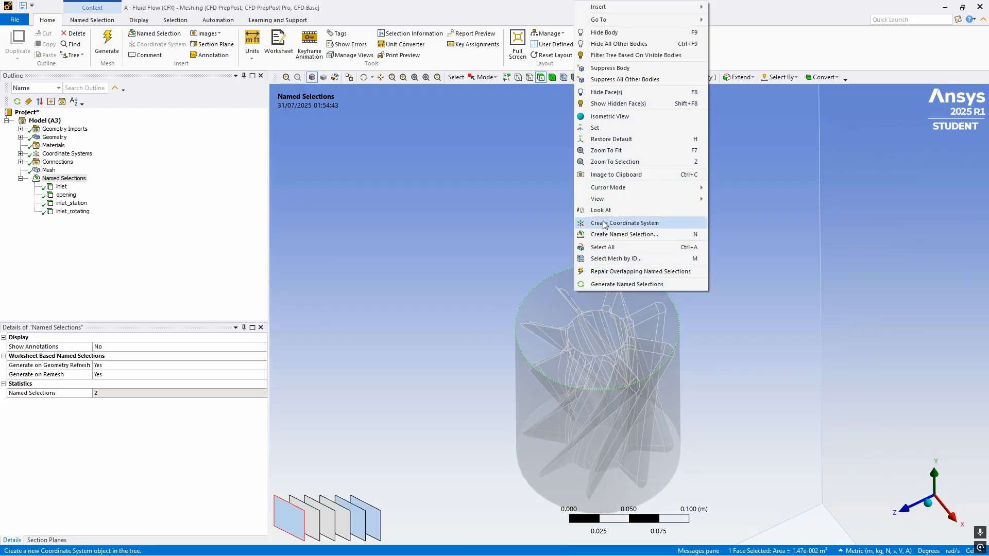
pyautogui.click(614, 104)
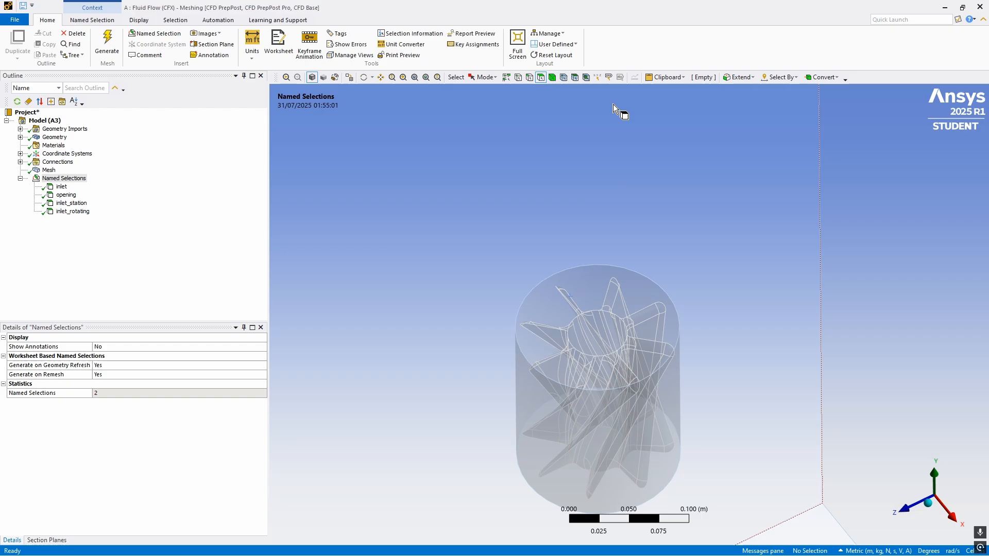
# Create a named selection called shorud_station on the side face of the cylindrical interface around the fan
pyautogui.click(588, 293)
pyautogui.moveTo(595, 308); pyautogui.dragTo(546, 252, button='middle')
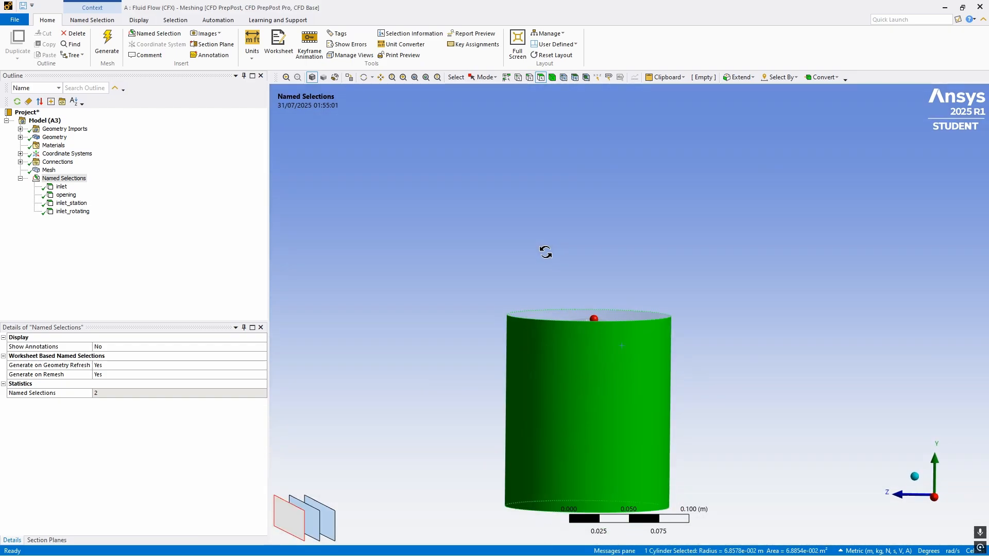
pyautogui.scroll(-5, 596, 287)
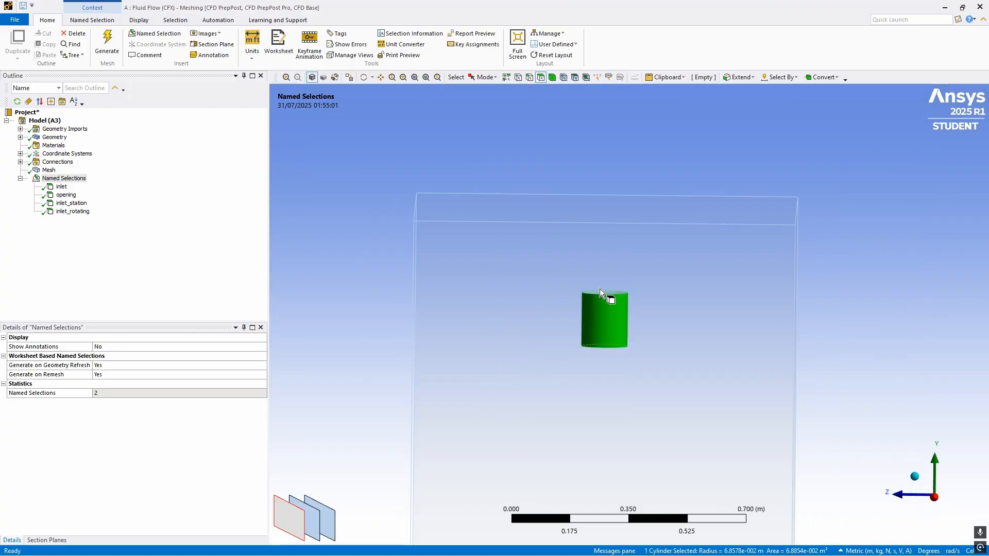
pyautogui.click(539, 153)
pyautogui.moveTo(573, 305)
pyautogui.mouseDown(button='middle')
pyautogui.moveTo(667, 328)
pyautogui.moveTo(566, 292)
pyautogui.mouseUp(button='middle')
pyautogui.scroll(6, 665, 328)
pyautogui.click(568, 292)
pyautogui.scroll(1, 577, 292)
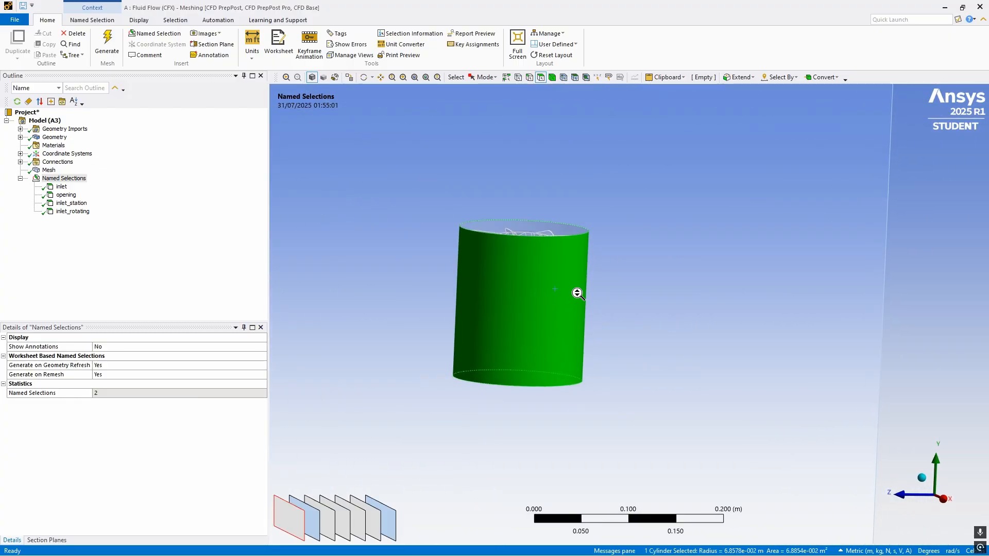
pyautogui.write('n')
pyautogui.write('shor')
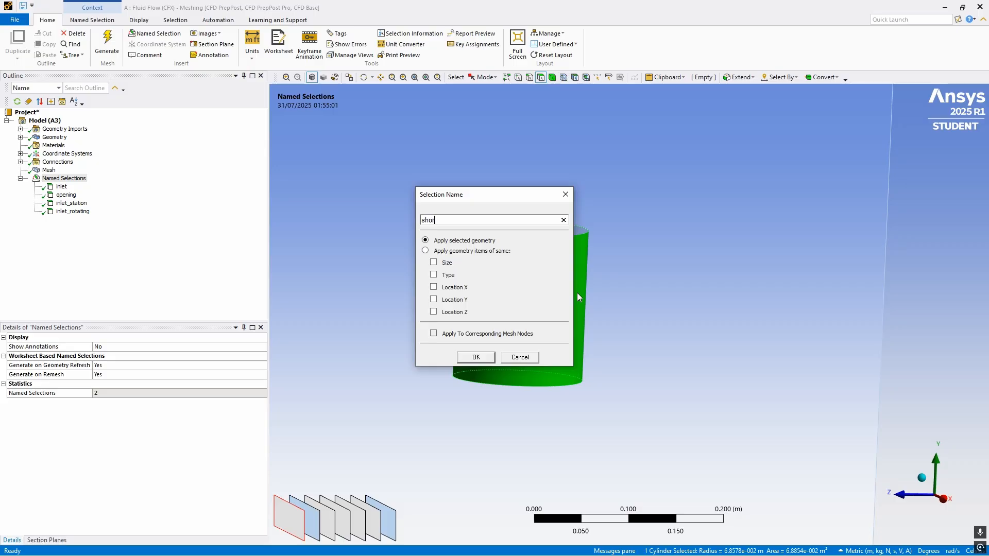
pyautogui.write('ud')
pyautogui.write('_s')
pyautogui.press('BackSpace')
pyautogui.write('station')
pyautogui.press('Return')
# Hide the stationary domain's cylindrical side face to reach the coincident rotating domain face
pyautogui.rightClick(567, 284)
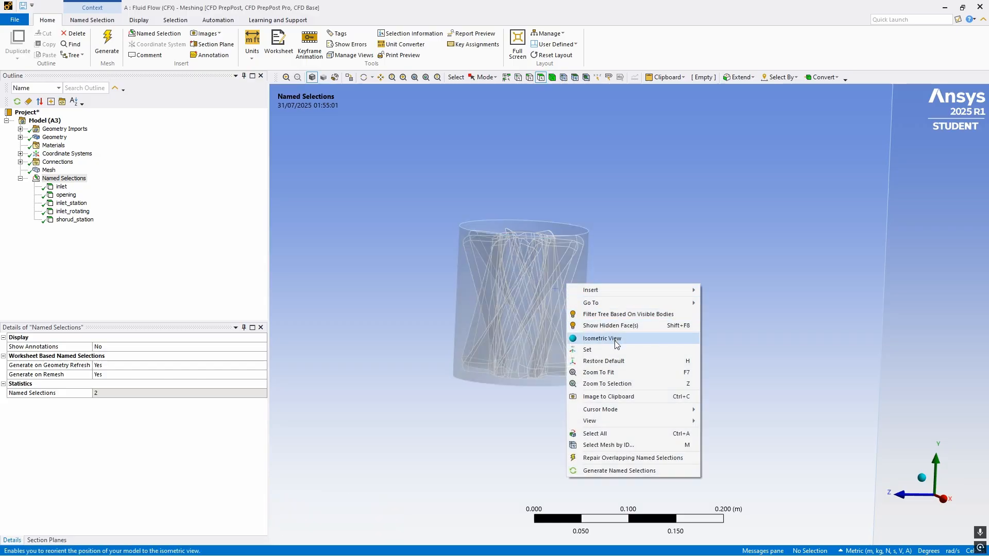
pyautogui.click(533, 292)
pyautogui.rightClick(556, 291)
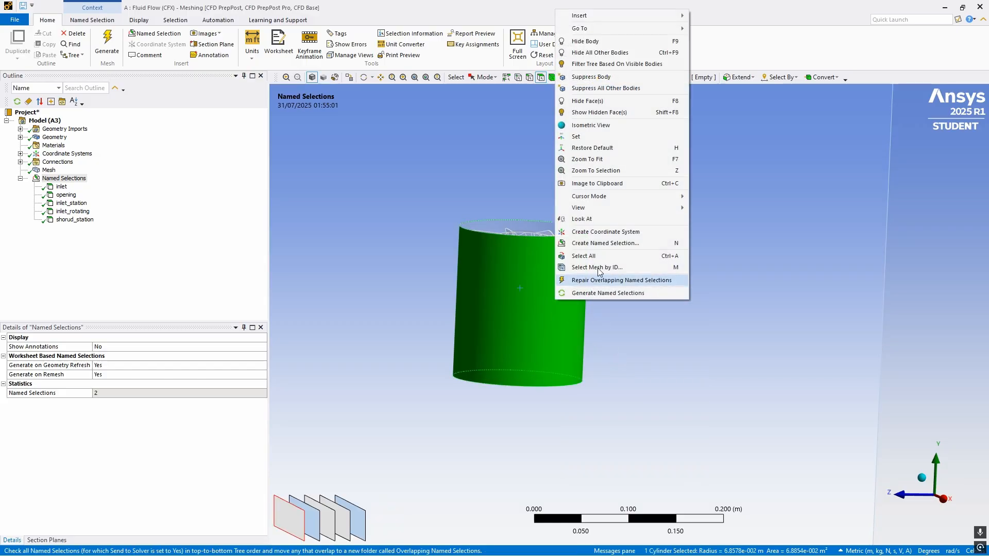
pyautogui.click(587, 101)
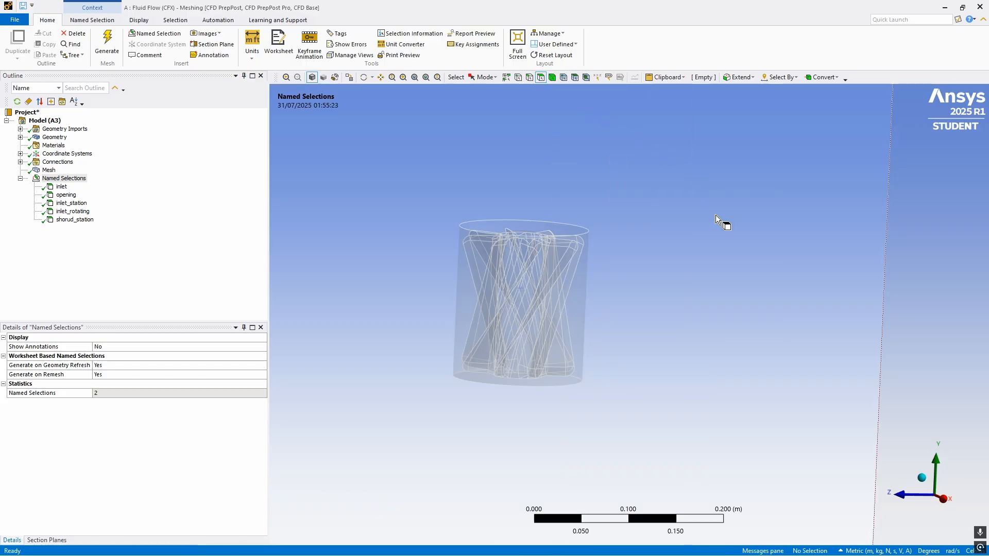
# Create a named selection called shroud_rotating on the rotating domain's cylindrical side face
pyautogui.click(558, 290)
pyautogui.moveTo(592, 256); pyautogui.dragTo(568, 219, button='middle')
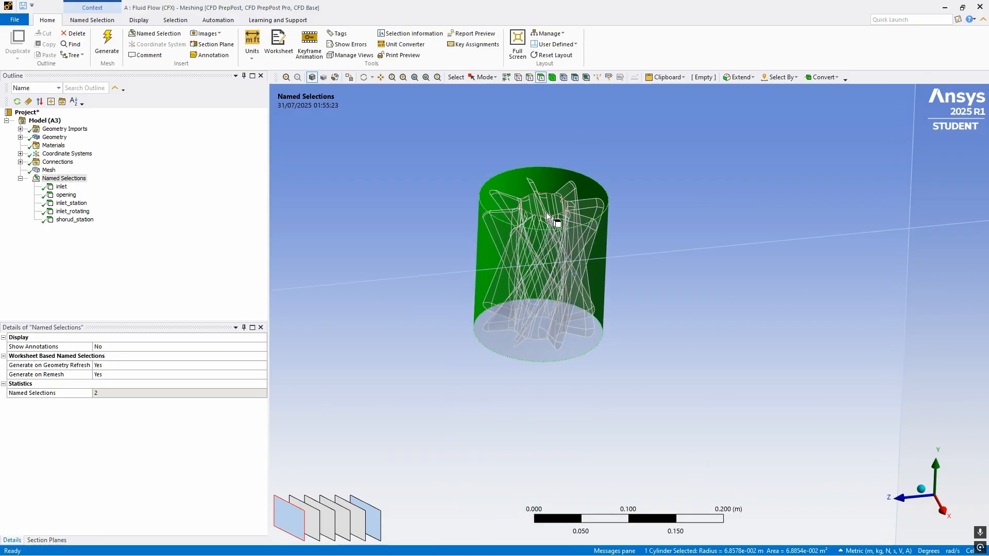
pyautogui.write('nstat')
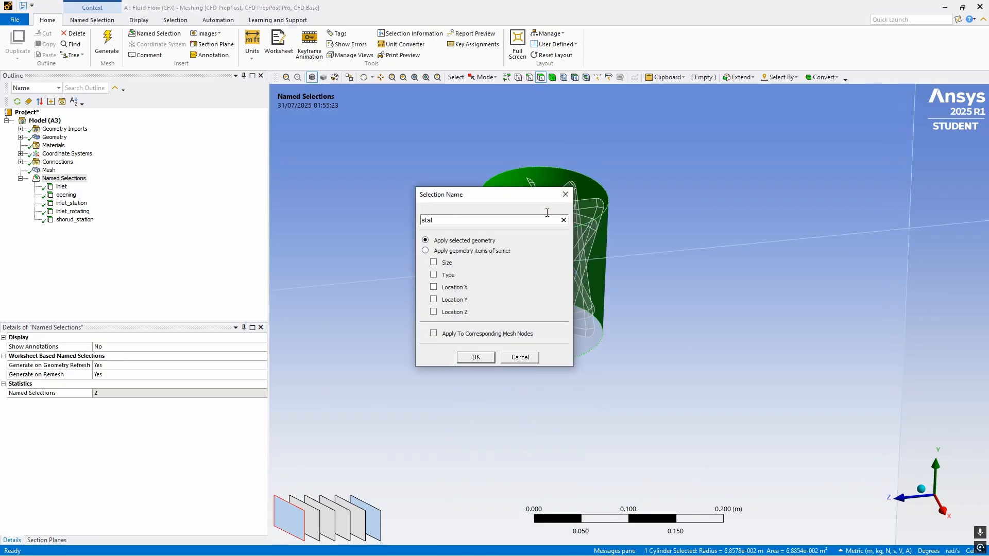
pyautogui.write('shroud_rotating')
pyautogui.press('Return')
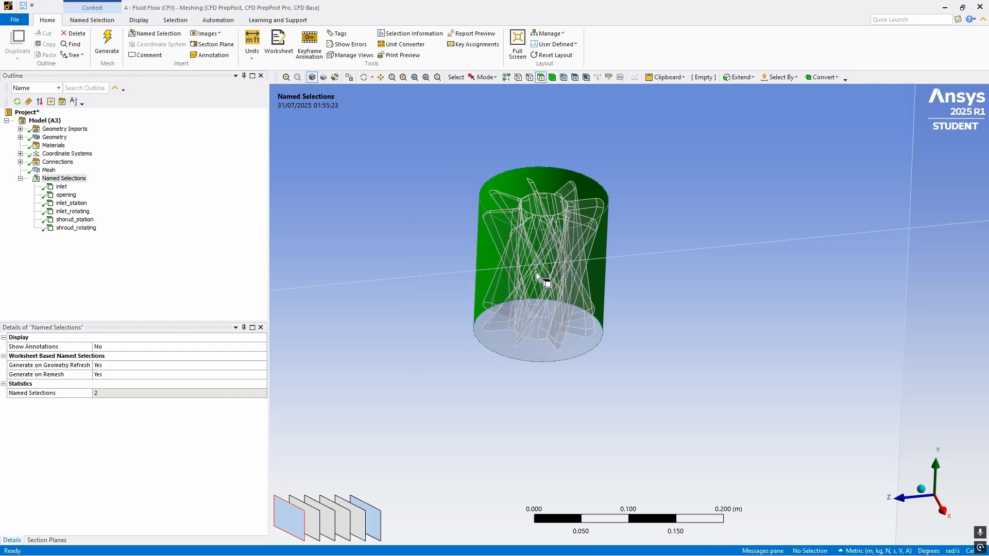
# Create a named selection called outlet_stationary on the bottom circular face of the cylindrical interface
pyautogui.moveTo(536, 272); pyautogui.dragTo(567, 270, button='middle')
pyautogui.click(566, 270)
pyautogui.rightClick(564, 270)
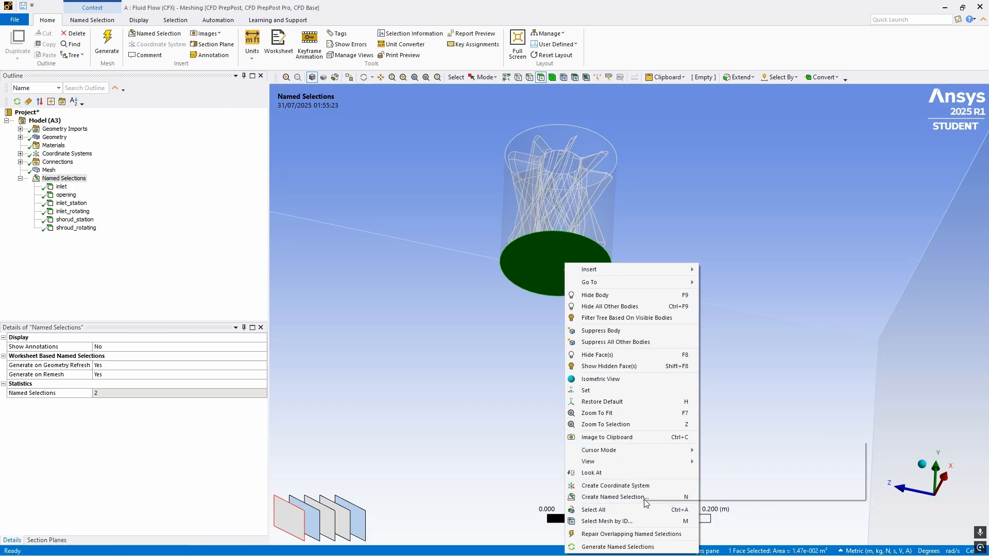
pyautogui.click(666, 498)
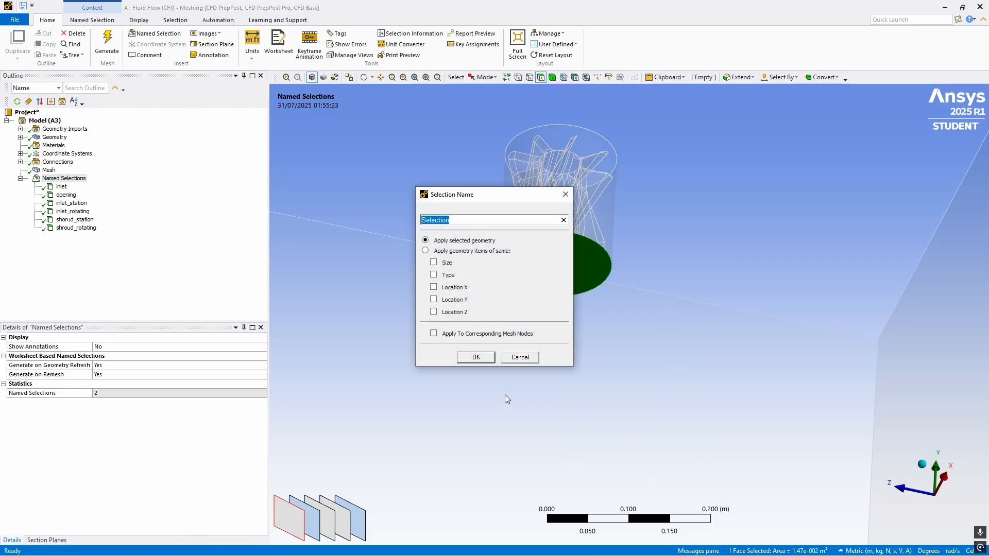
pyautogui.write('outlet_st')
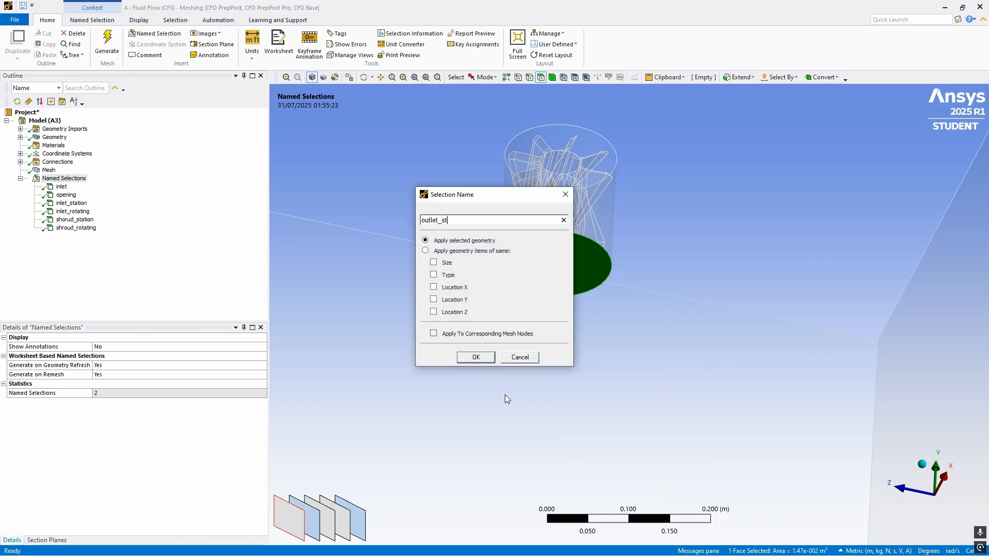
pyautogui.write('ationary')
pyautogui.press('Return')
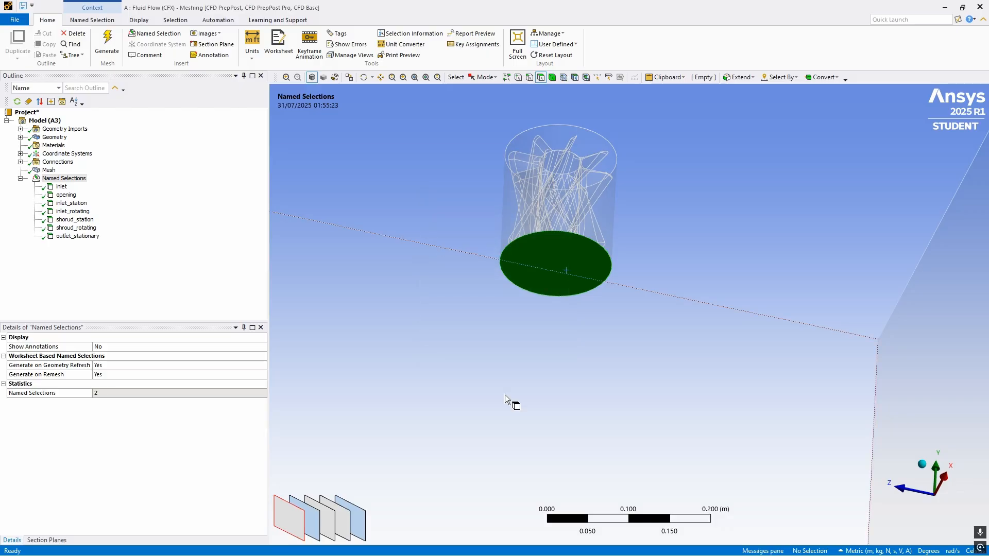
# Create a named selection called outlet_rotating on the rotating domain's bottom circular face
pyautogui.rightClick(544, 255)
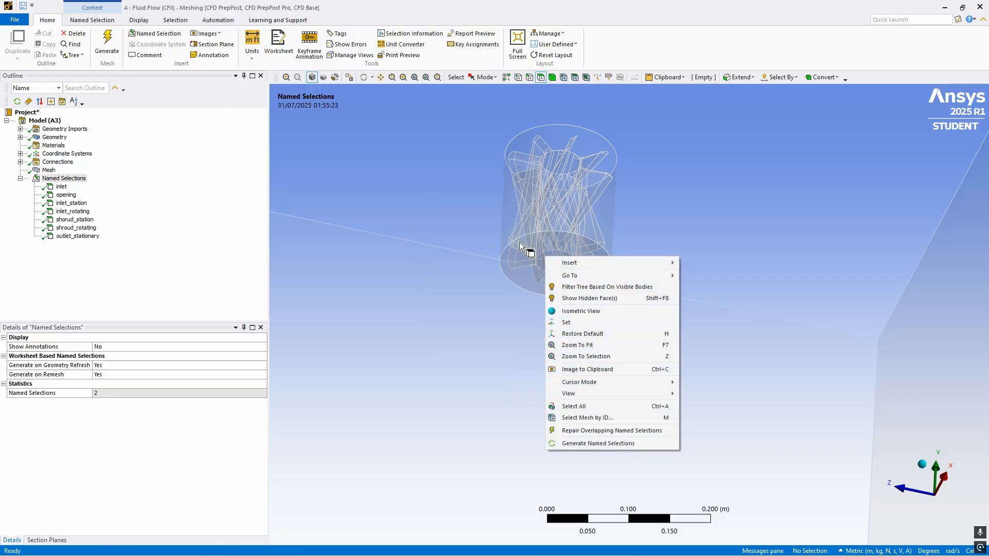
pyautogui.click(519, 242)
pyautogui.rightClick(524, 258)
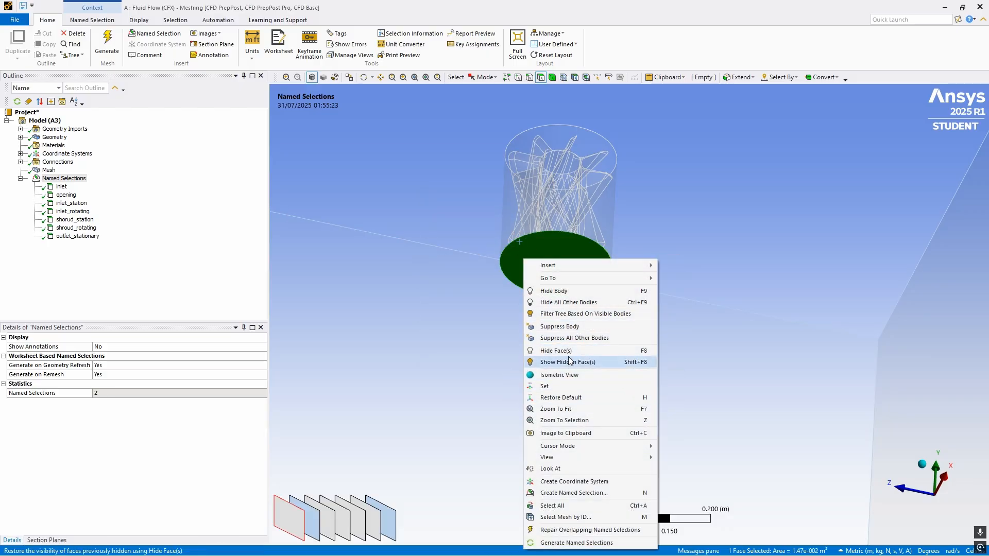
pyautogui.click(569, 361)
pyautogui.moveTo(542, 277); pyautogui.dragTo(558, 353, button='middle')
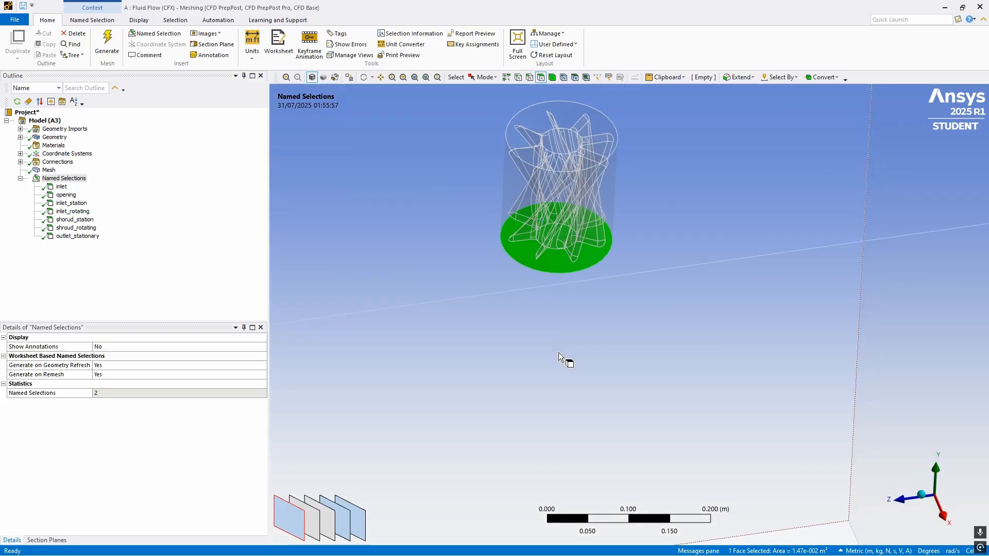
pyautogui.press('n')
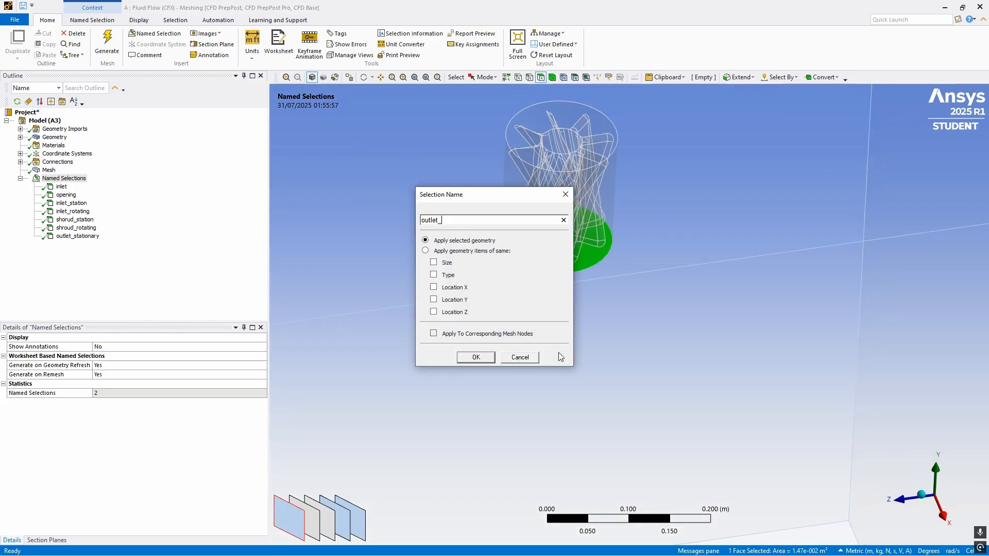
pyautogui.write('outlet_rotating')
pyautogui.press('Return')
# Show all hidden faces of the domains again
pyautogui.click(543, 320)
pyautogui.scroll(-2, 543, 319)
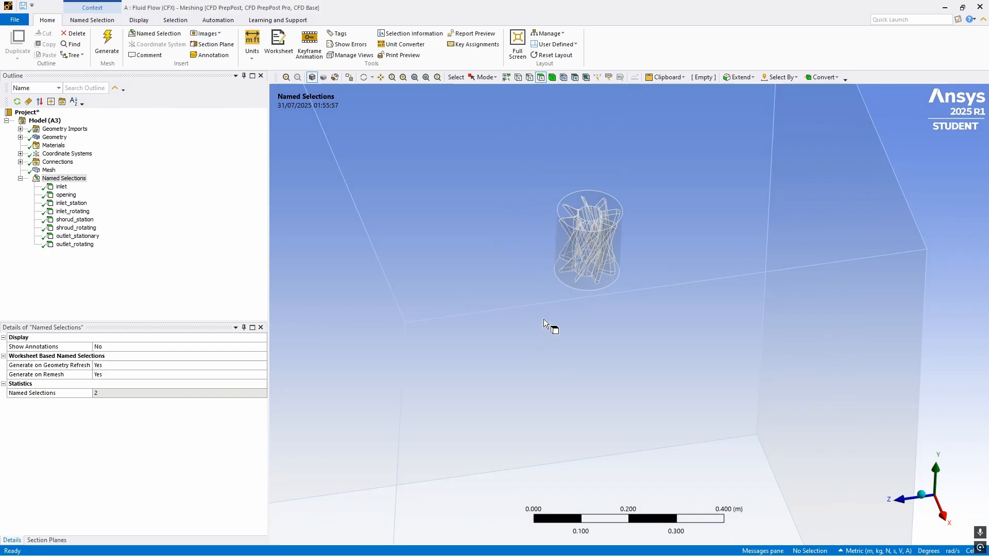
pyautogui.scroll(-2, 543, 319)
pyautogui.click(521, 292)
pyautogui.rightClick(508, 265)
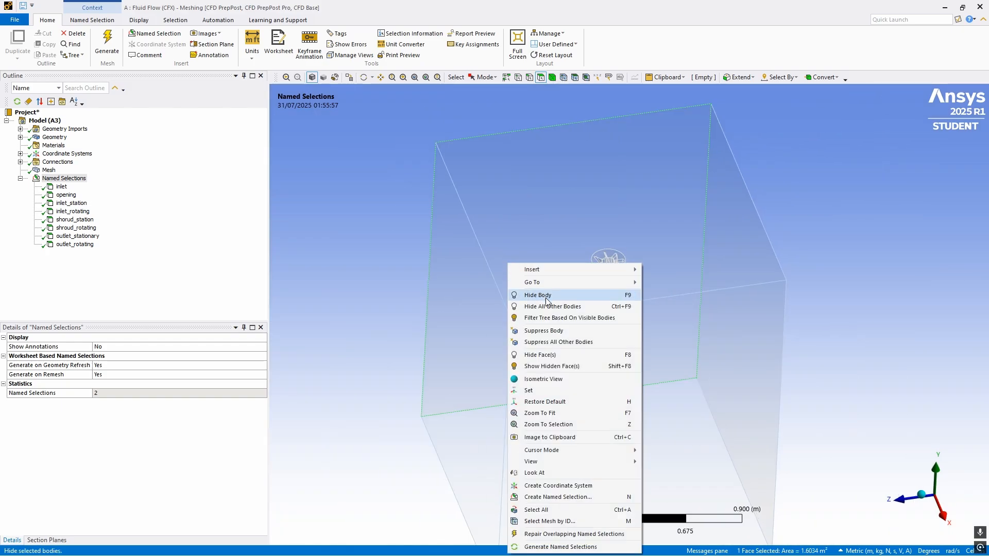
pyautogui.click(566, 366)
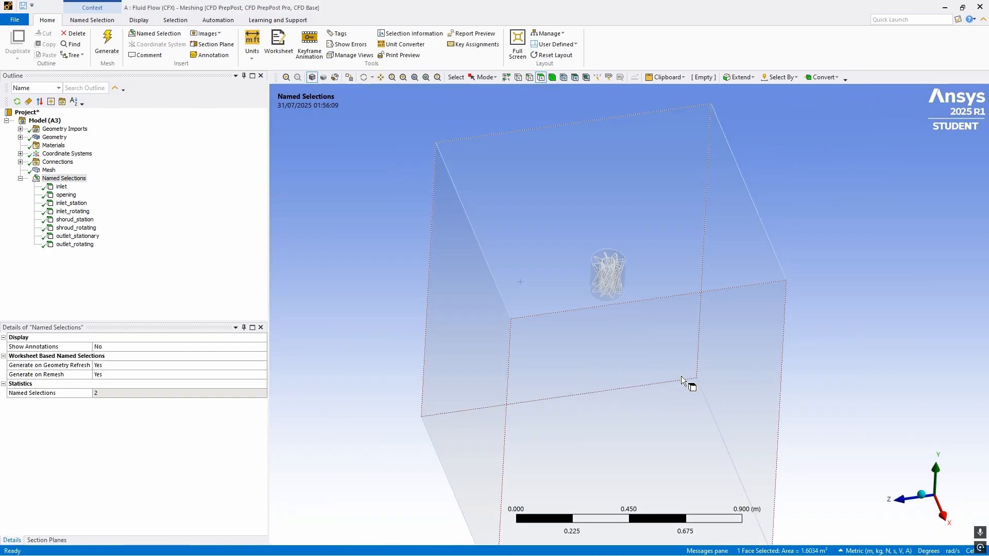
# Align the view with the X axis and switch the face selection mode to Box Select
pyautogui.moveTo(590, 360); pyautogui.dragTo(844, 448, button='middle')
pyautogui.click(946, 508)
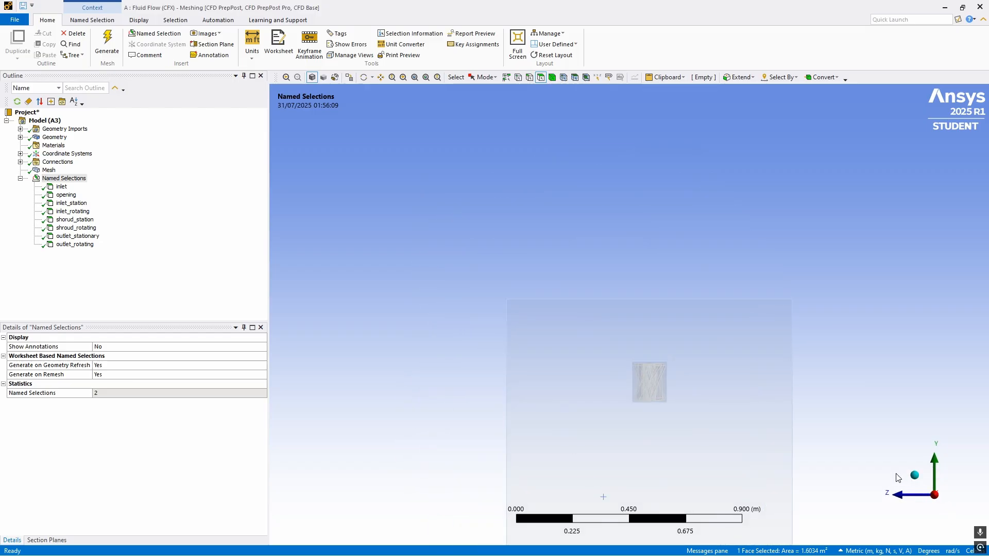
pyautogui.scroll(5, 675, 340)
pyautogui.scroll(5, 443, 292)
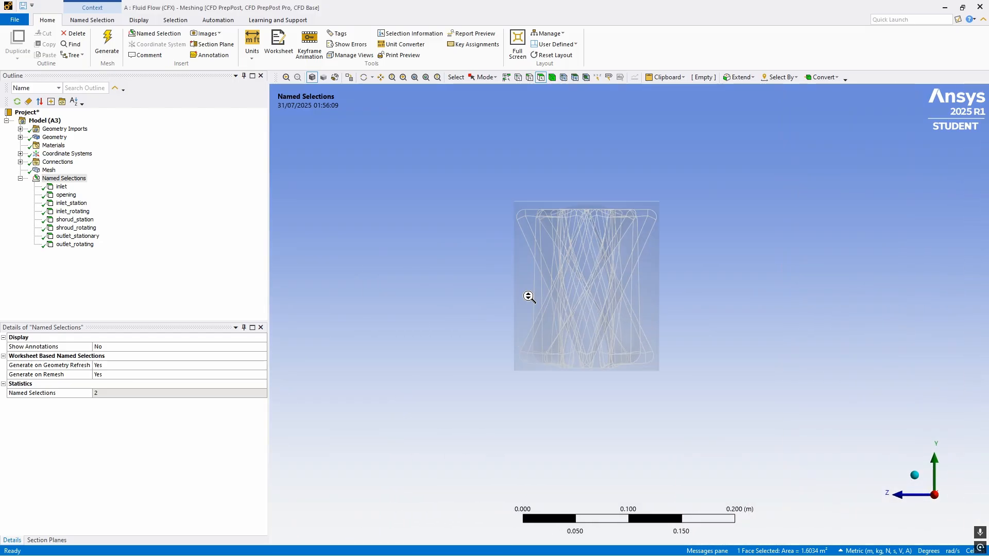
pyautogui.click(483, 77)
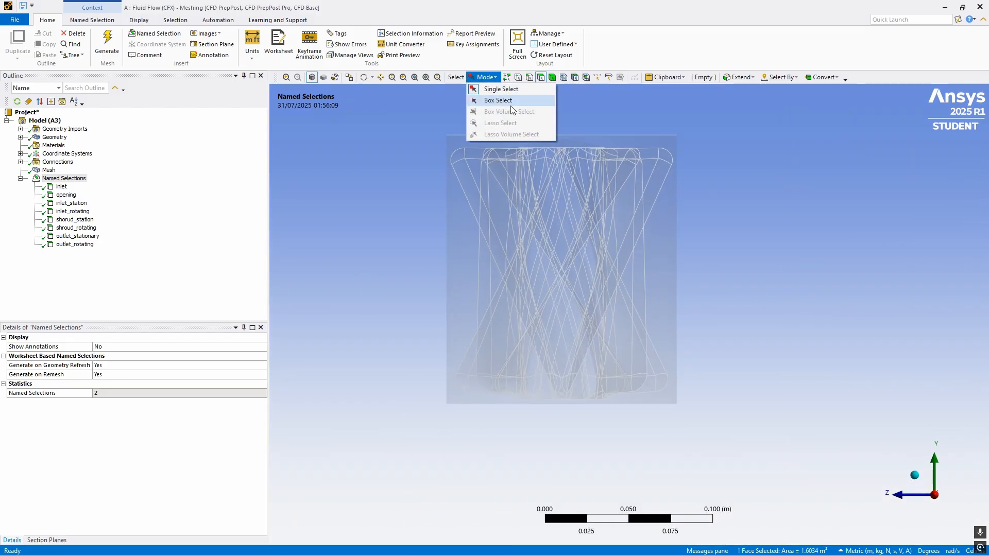
pyautogui.click(497, 101)
pyautogui.moveTo(450, 138); pyautogui.dragTo(670, 401)
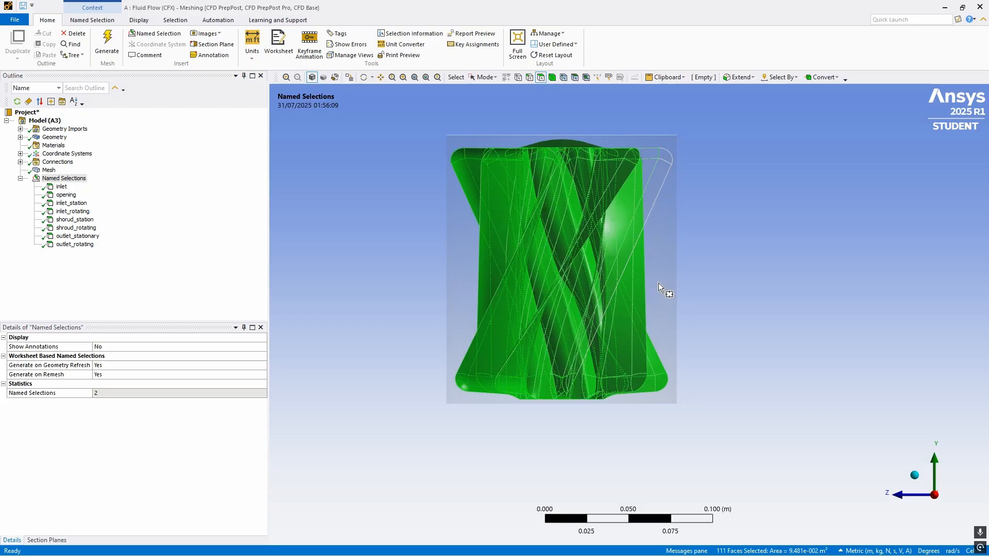
pyautogui.click(705, 264)
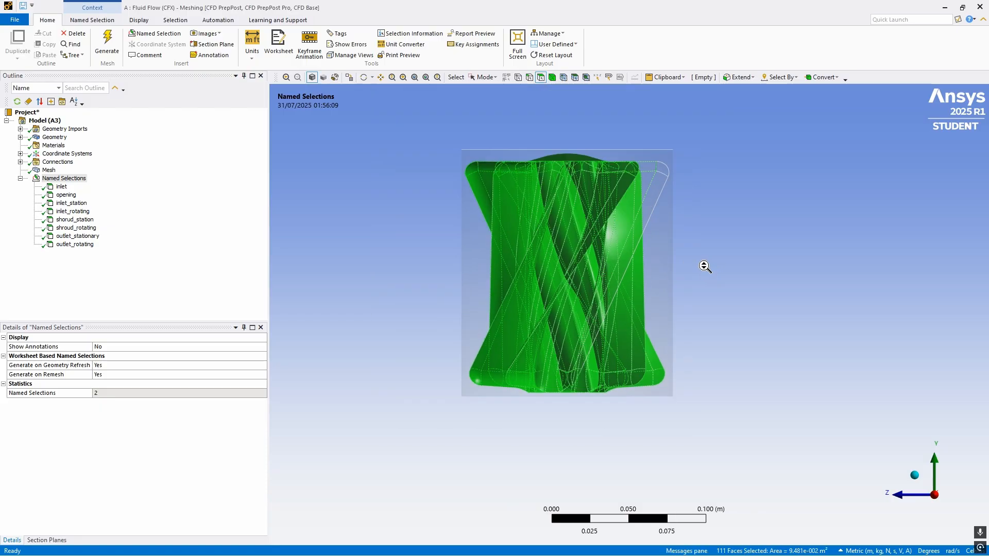
pyautogui.scroll(-10, 699, 282)
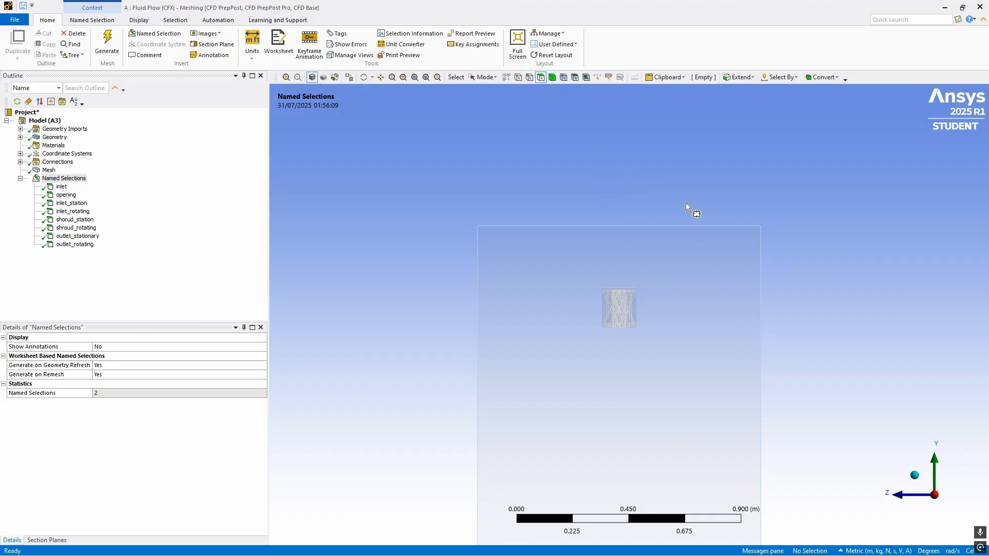
# Box-select all the fan's faces inside the cylinder and create a named selection called fan from them
pyautogui.scroll(10, 591, 327)
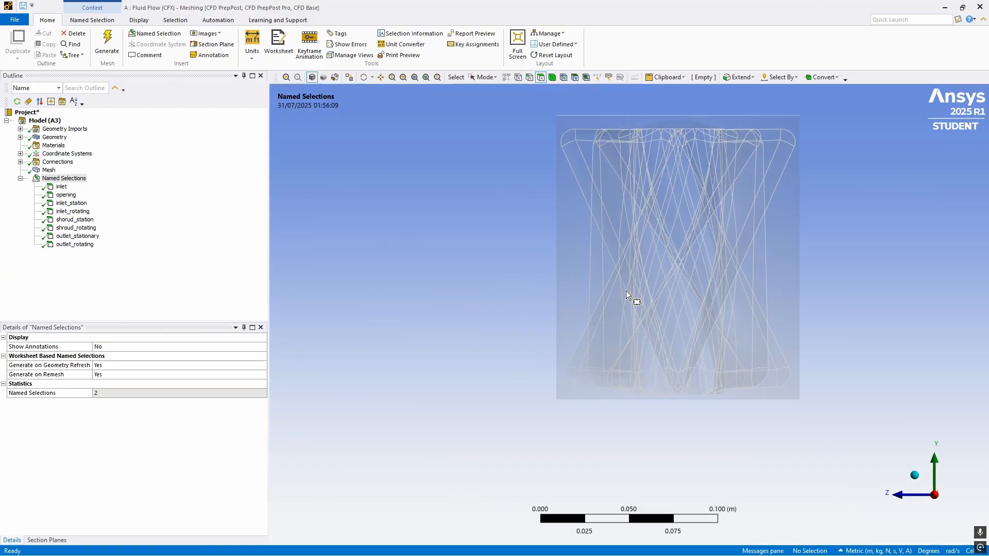
pyautogui.keyDown('ctrl'); pyautogui.moveTo(705, 287); pyautogui.dragTo(655, 305, button='middle'); pyautogui.keyUp('ctrl')
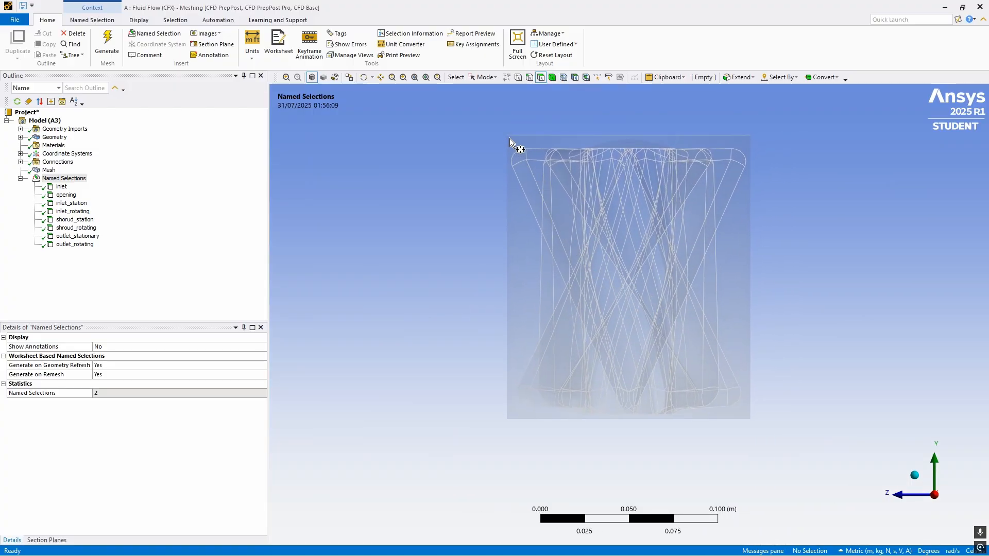
pyautogui.moveTo(508, 137); pyautogui.dragTo(749, 416)
pyautogui.moveTo(646, 329); pyautogui.dragTo(675, 345, button='middle')
pyautogui.scroll(2, 629, 326)
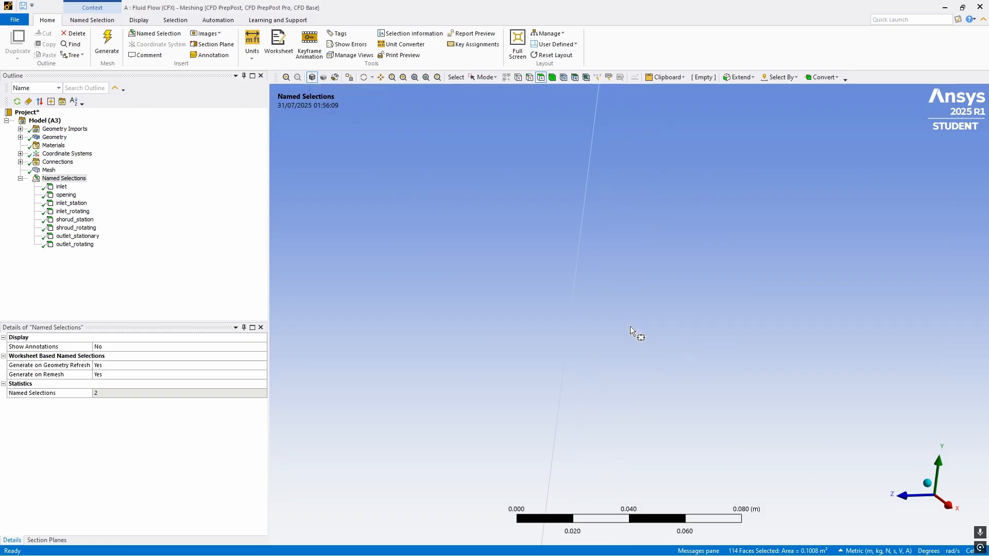
pyautogui.scroll(-8, 630, 326)
pyautogui.moveTo(559, 289); pyautogui.dragTo(555, 235, button='middle')
pyautogui.write('n')
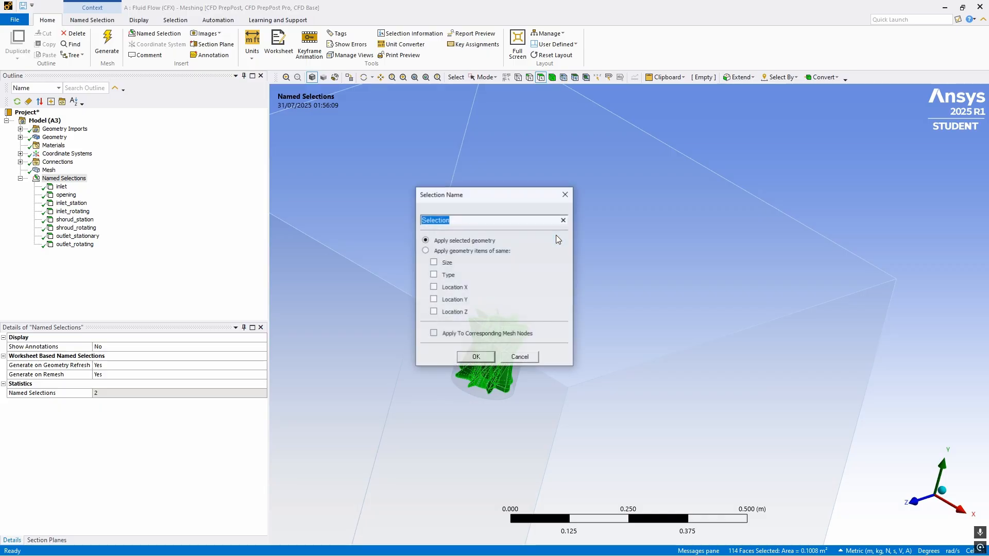
pyautogui.write('fan')
pyautogui.press('Return')
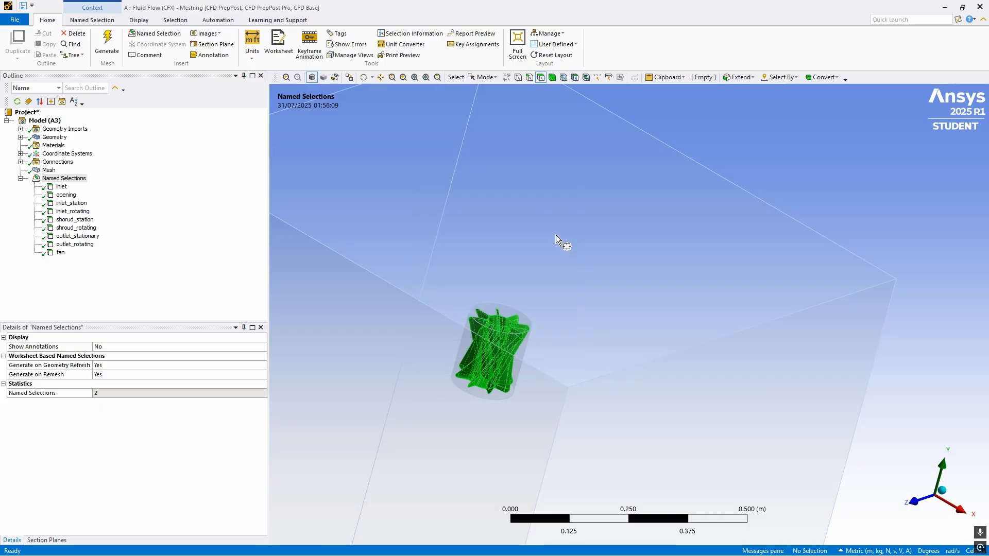
# Examine the faces assigned to each named selection, from inlet and opening through the stationary and rotating interface faces to fan
pyautogui.click(946, 490)
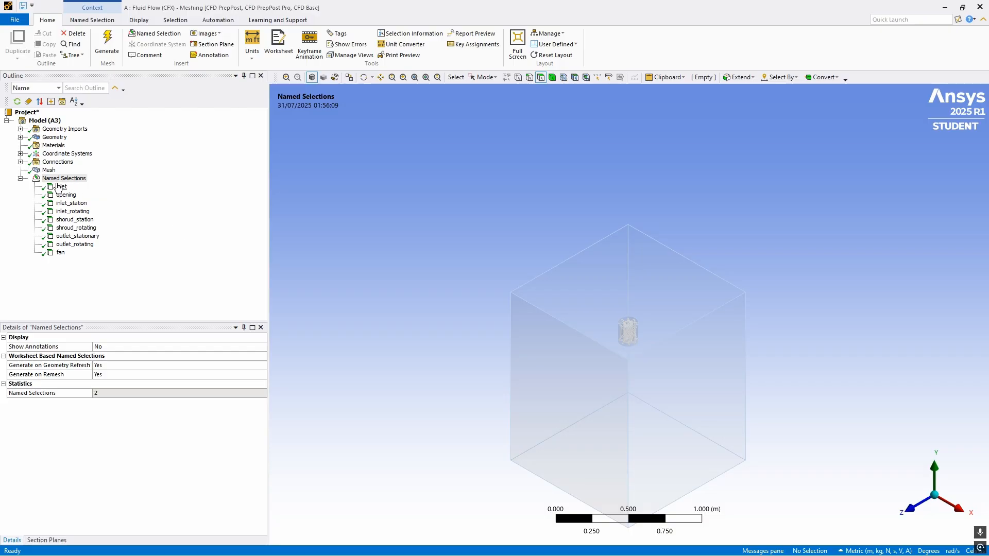
pyautogui.click(59, 187)
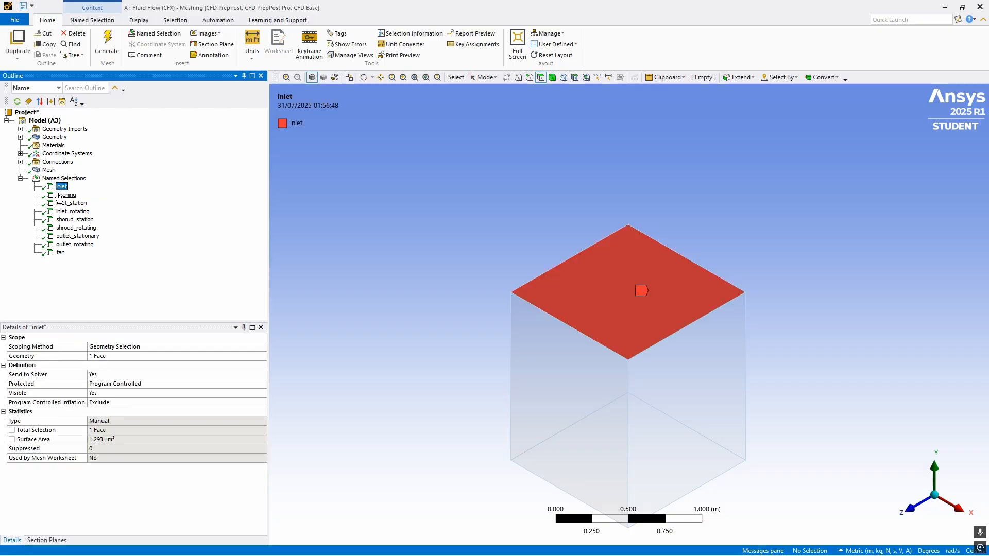
pyautogui.click(65, 195)
pyautogui.moveTo(401, 296)
pyautogui.mouseDown(button='middle')
pyautogui.moveTo(465, 271)
pyautogui.moveTo(678, 236)
pyautogui.moveTo(544, 167)
pyautogui.moveTo(402, 305)
pyautogui.mouseUp(button='middle')
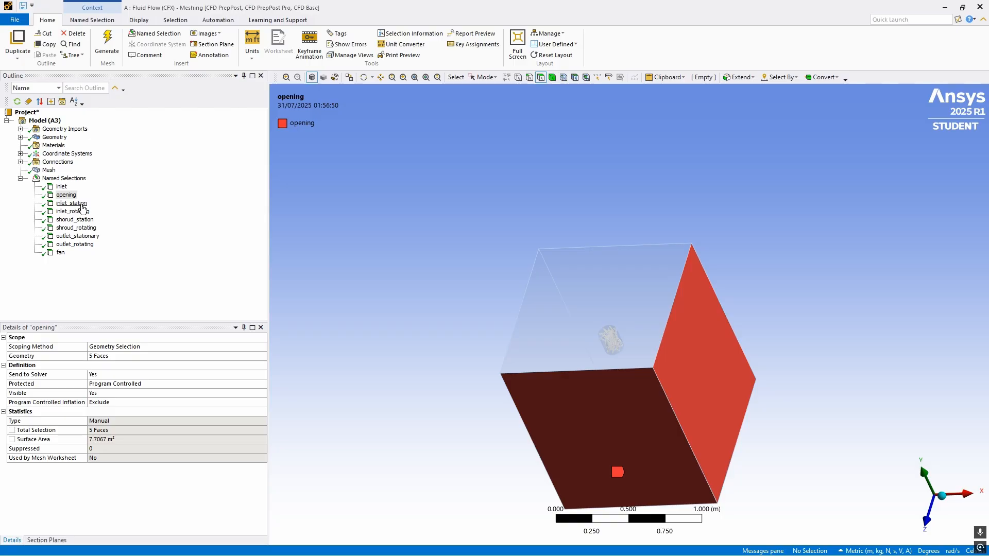
pyautogui.click(71, 204)
pyautogui.moveTo(479, 268); pyautogui.dragTo(538, 266, button='middle')
pyautogui.scroll(5, 636, 355)
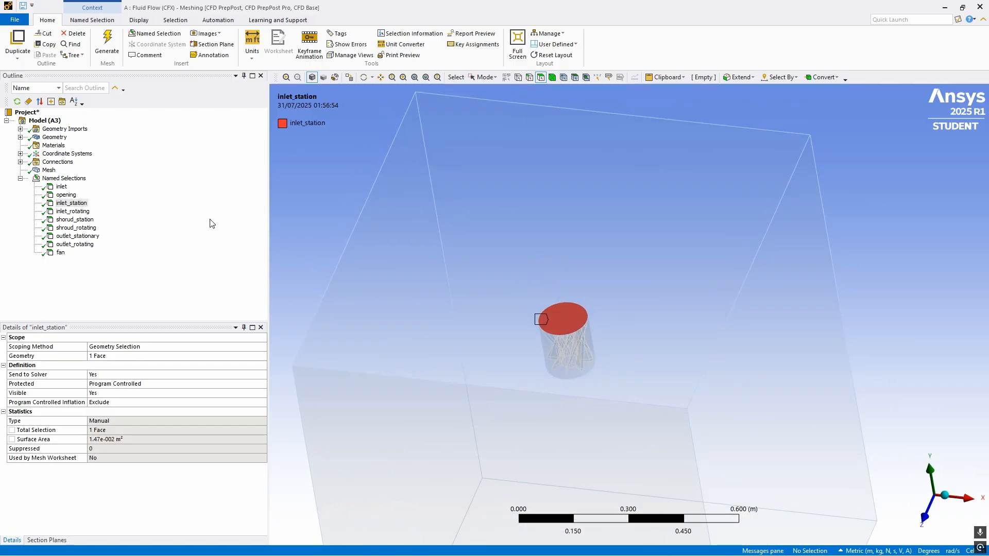
pyautogui.click(72, 211)
pyautogui.moveTo(288, 289); pyautogui.dragTo(407, 220, button='middle')
pyautogui.click(72, 220)
pyautogui.moveTo(471, 241); pyautogui.dragTo(491, 333, button='middle')
pyautogui.click(76, 228)
pyautogui.moveTo(465, 211); pyautogui.dragTo(421, 363, button='middle')
pyautogui.click(77, 236)
pyautogui.click(67, 244)
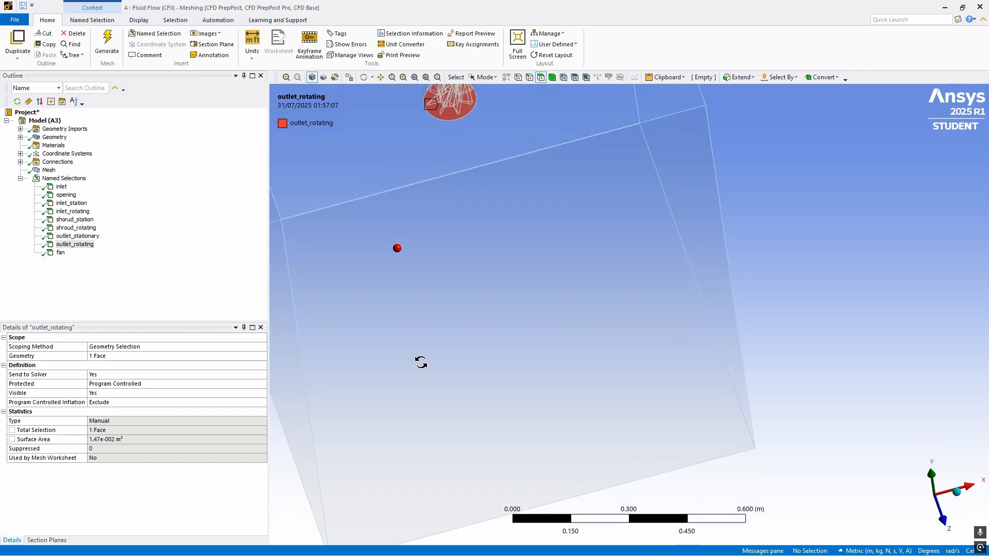
pyautogui.click(58, 253)
pyautogui.moveTo(401, 243)
pyautogui.keyDown('ctrl'); pyautogui.mouseDown(button='middle')
pyautogui.moveTo(456, 311)
pyautogui.moveTo(455, 240)
pyautogui.moveTo(389, 243)
pyautogui.mouseUp(button='middle'); pyautogui.keyUp('ctrl')
pyautogui.doubleClick(64, 179)
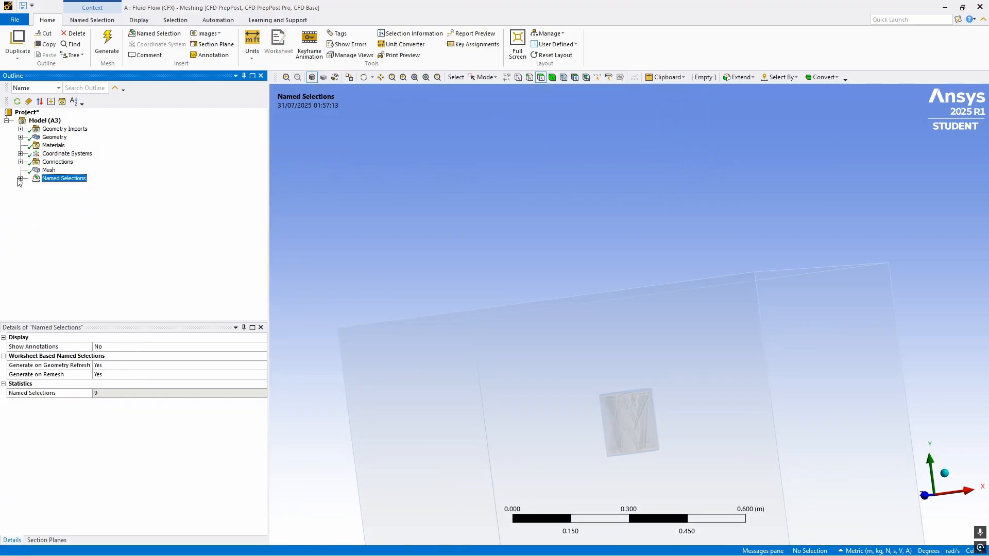
# Update the mesh, switch to Workbench and open the Fluid Flow (CFX) system's Setup in CFX-Pre
pyautogui.click(41, 171)
pyautogui.rightClick(106, 172)
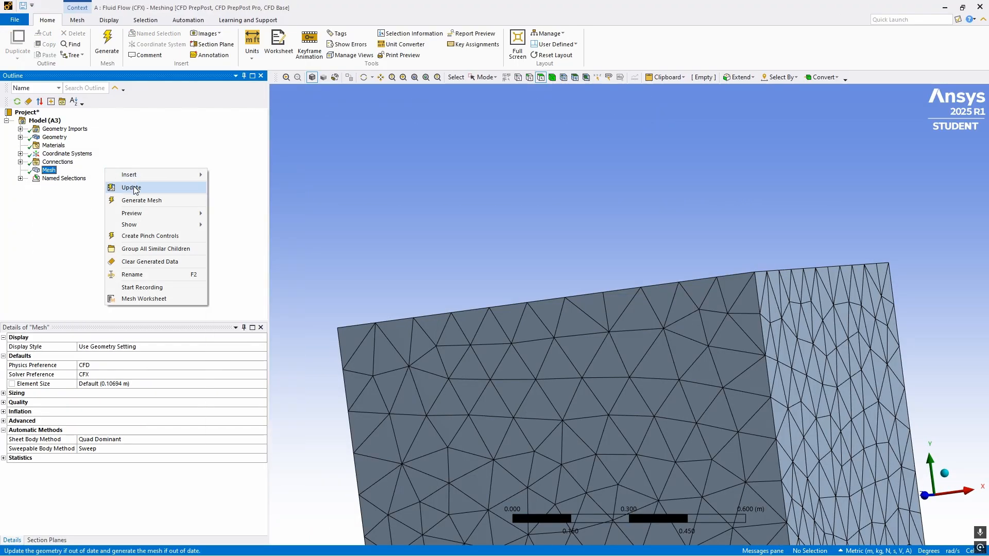
pyautogui.click(131, 188)
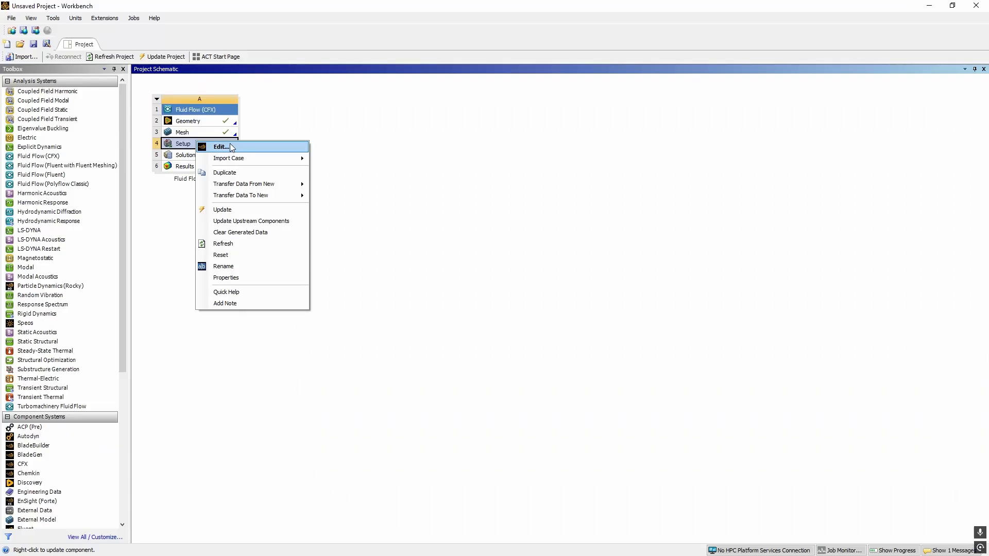
pyautogui.click(232, 146)
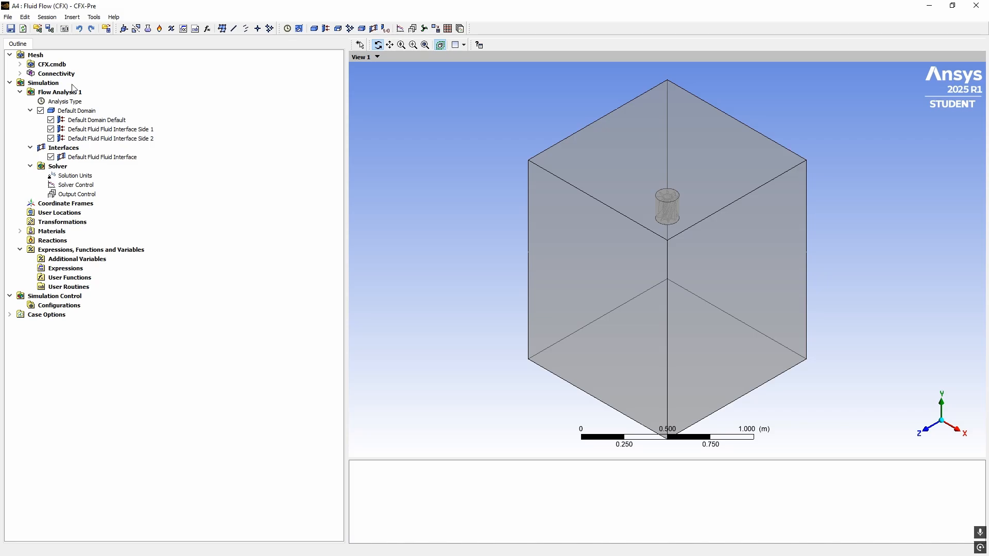
# Insert a domain named Rotating Domain and set its location to B280, the small cylinder around the fan
pyautogui.click(70, 17)
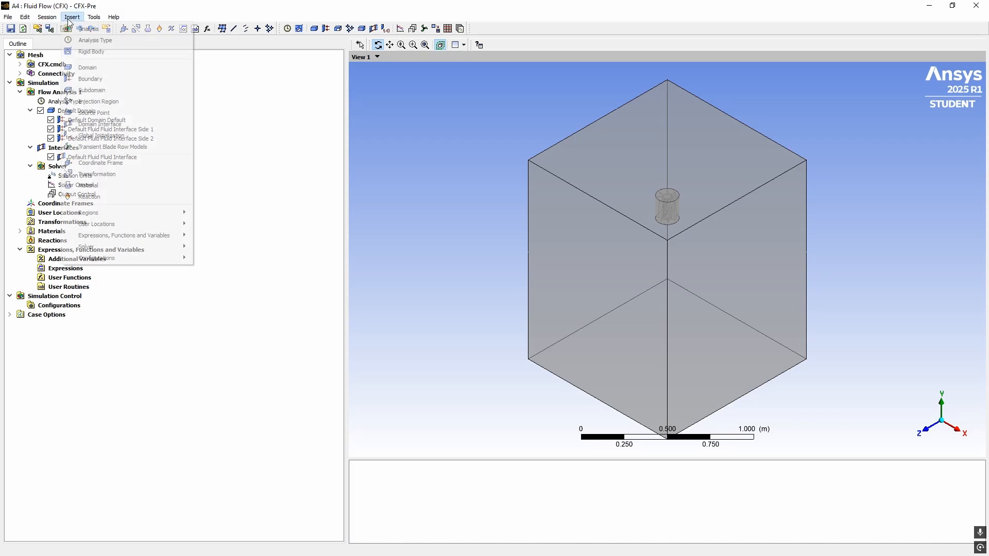
pyautogui.click(86, 68)
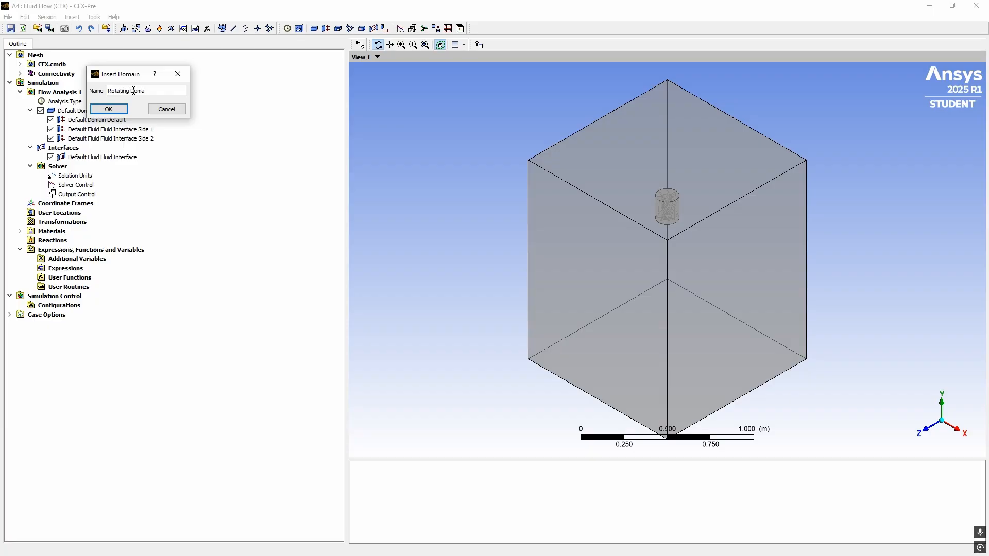
pyautogui.press('Return')
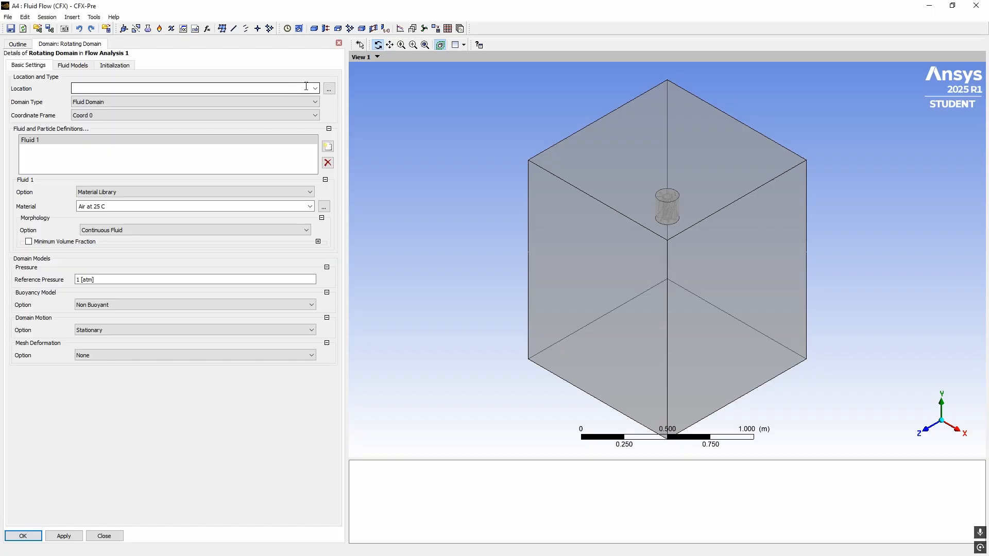
pyautogui.click(313, 88)
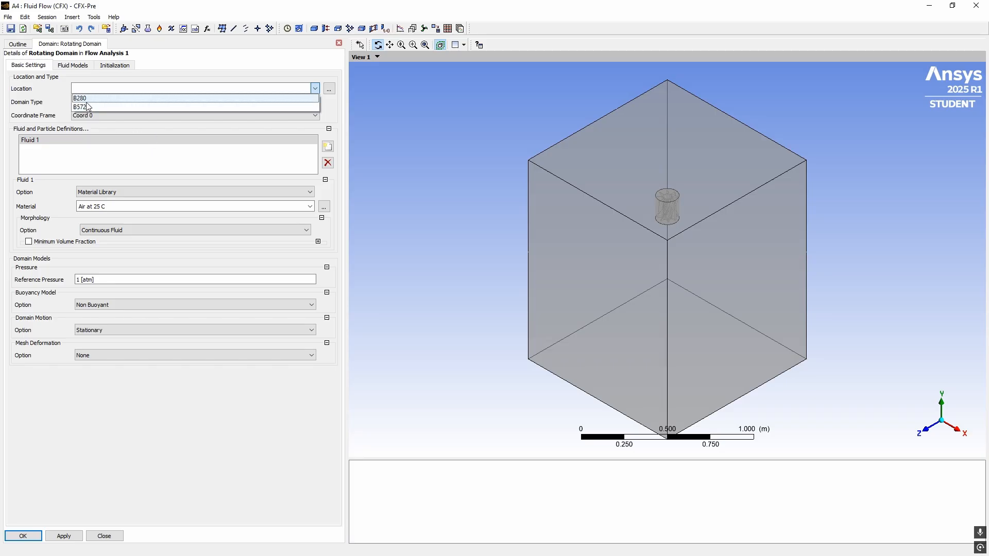
pyautogui.click(127, 99)
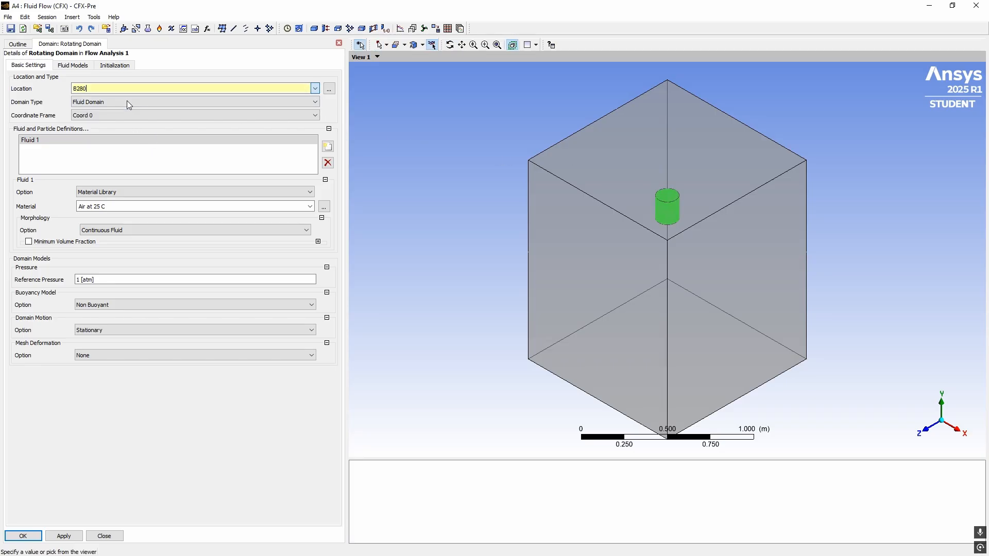
pyautogui.click(123, 88)
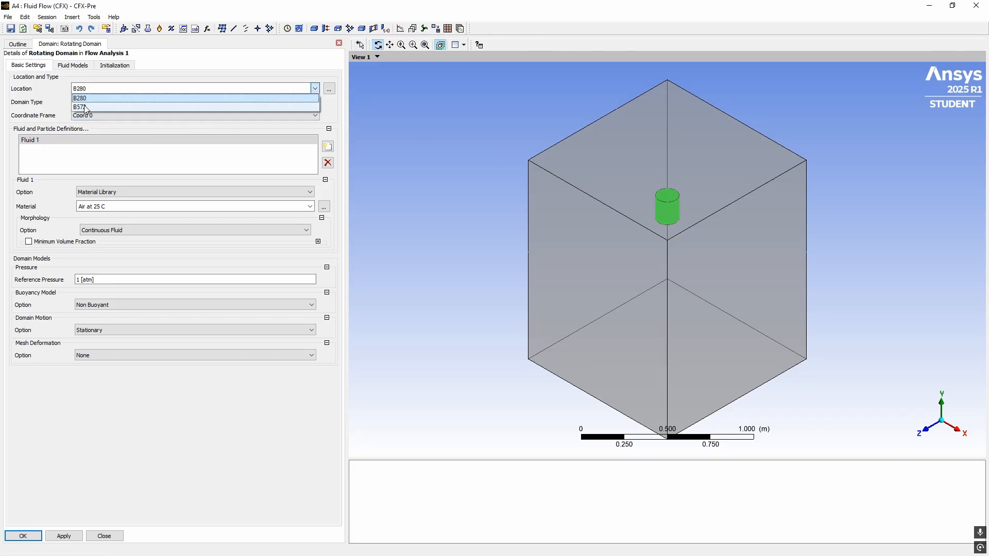
pyautogui.click(103, 107)
pyautogui.click(315, 89)
pyautogui.click(101, 97)
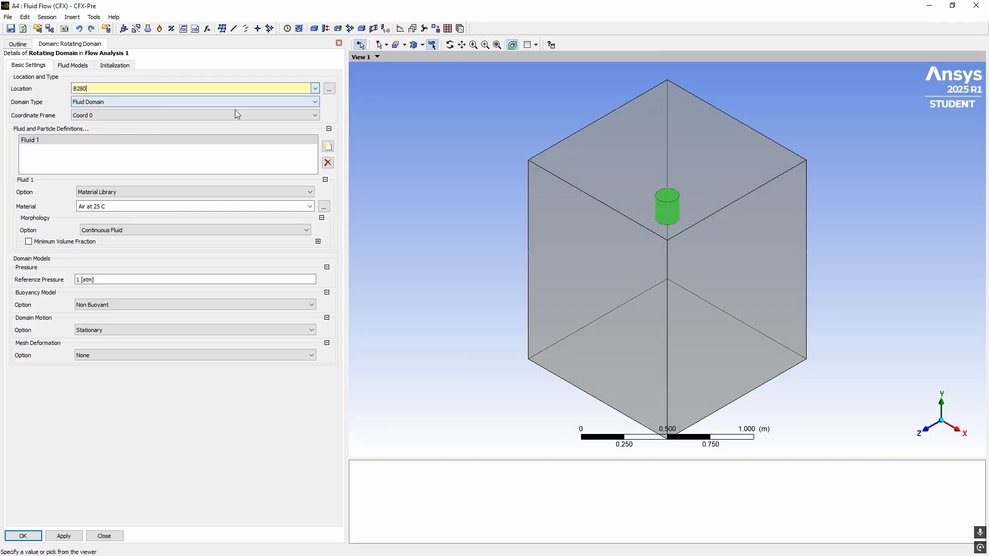
# Set the Rotating Domain's motion to Rotating about Global Y at 500 rev min^-1 and apply the domain settings
pyautogui.click(106, 329)
pyautogui.click(100, 351)
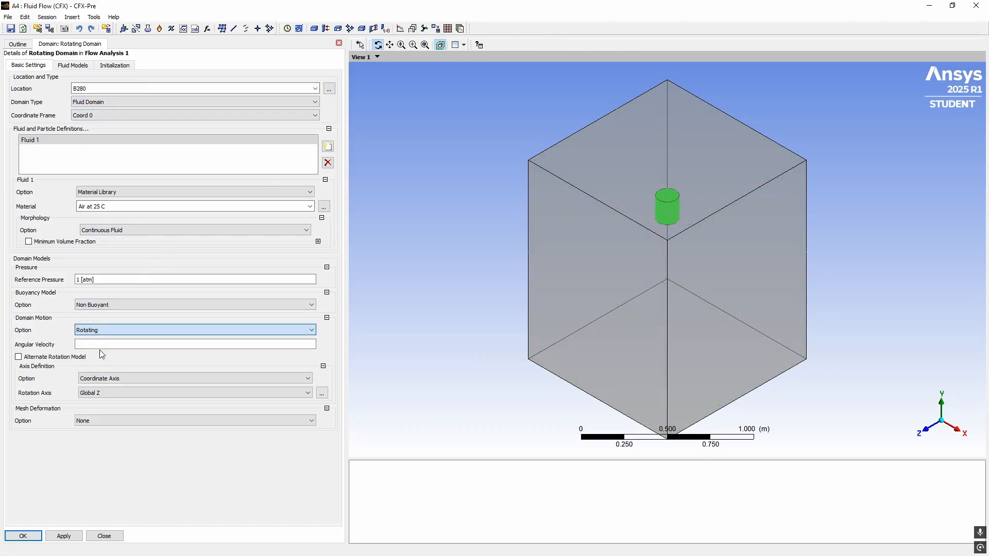
pyautogui.click(103, 394)
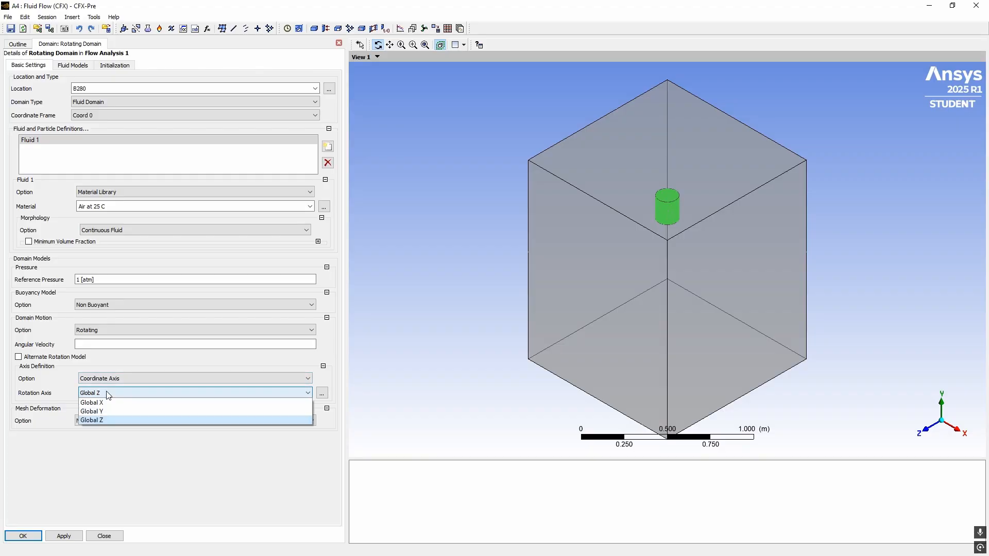
pyautogui.click(128, 411)
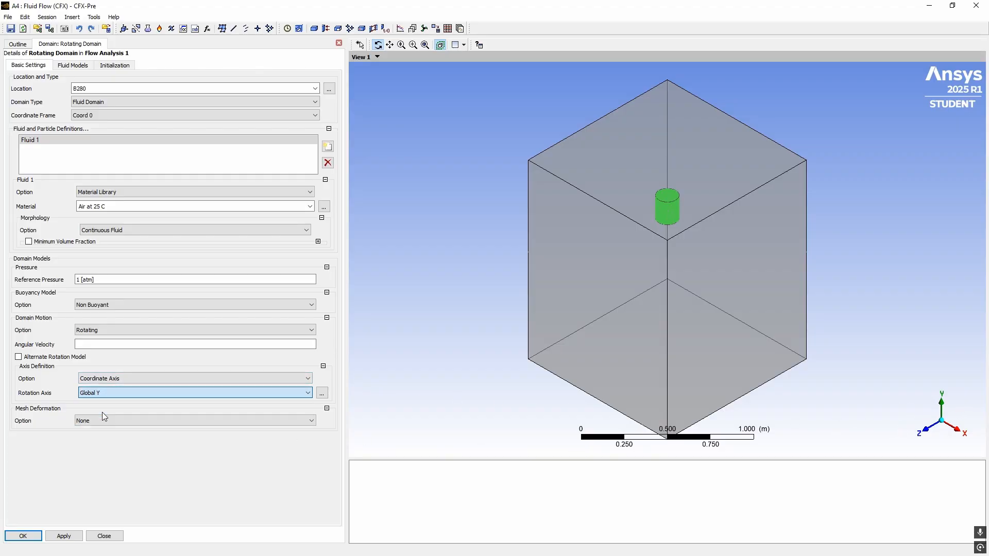
pyautogui.click(288, 344)
pyautogui.click(298, 344)
pyautogui.click(291, 362)
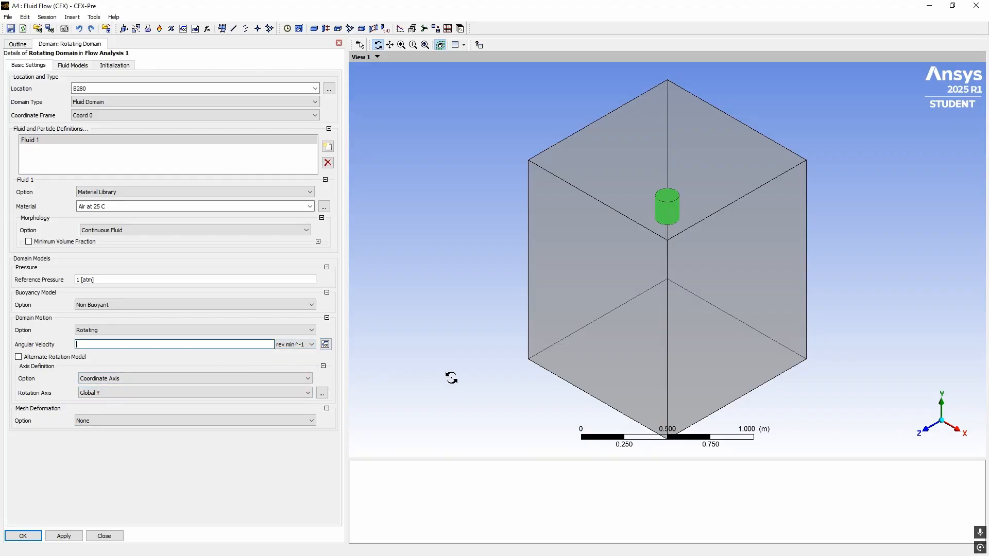
pyautogui.write('350')
pyautogui.click(71, 538)
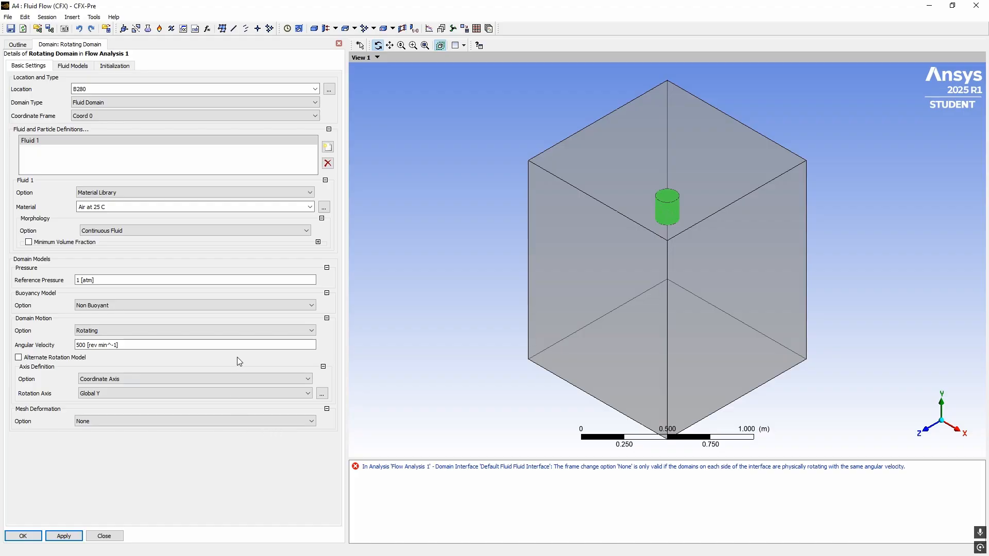
pyautogui.click(71, 532)
pyautogui.click(23, 536)
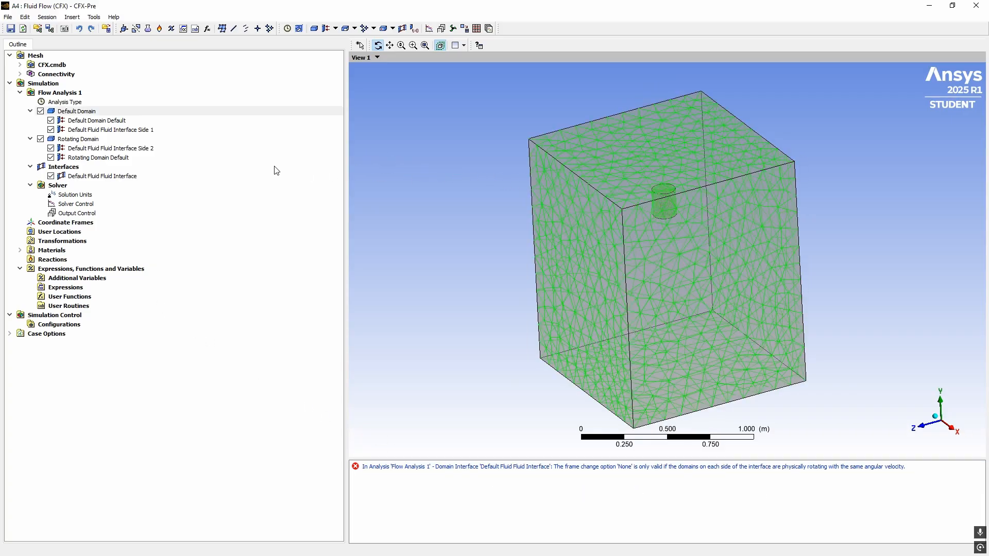
# Insert a new domain interface named inlet_domain in Flow Analysis 1
pyautogui.click(63, 168)
pyautogui.rightClick(77, 168)
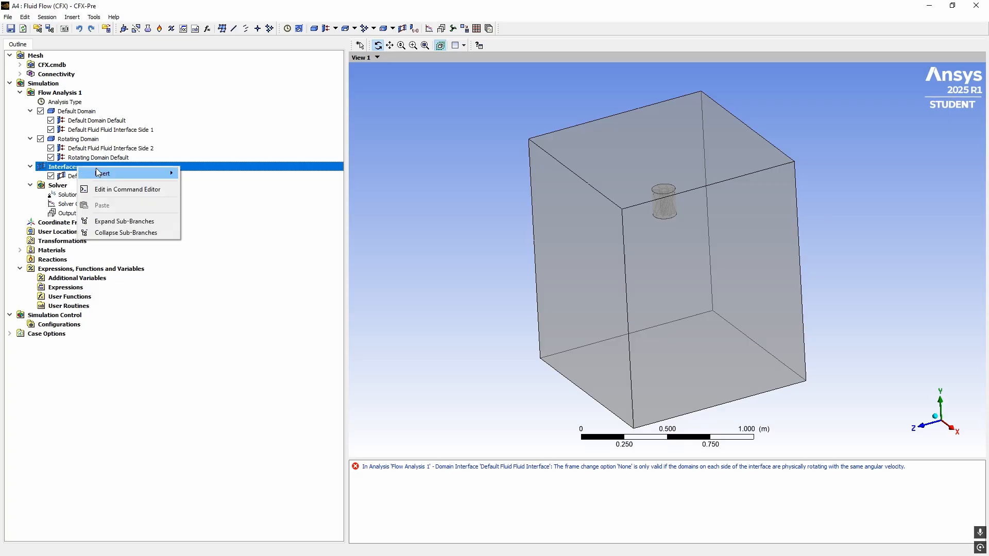
pyautogui.moveTo(119, 174)
pyautogui.click(229, 175)
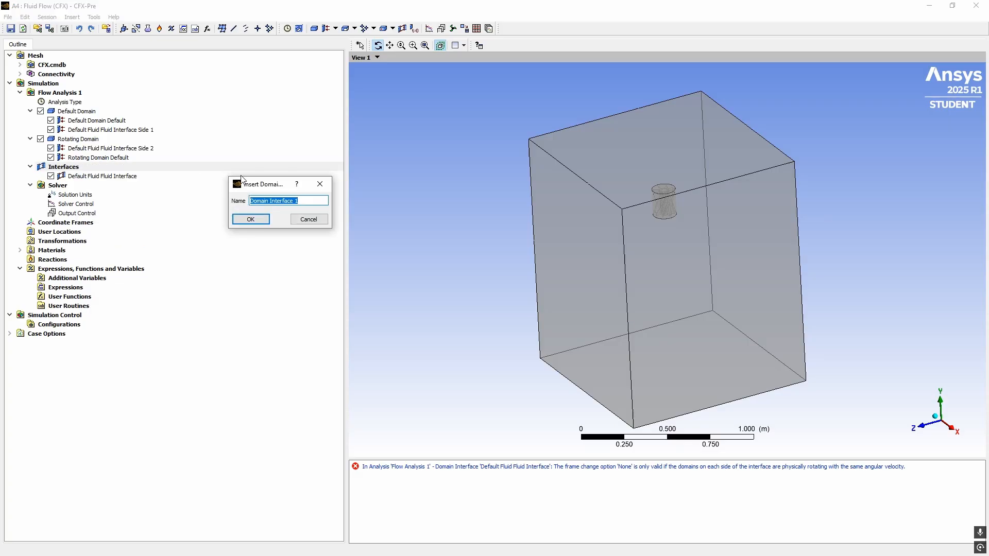
pyautogui.write('inlet_domain')
pyautogui.press('Return')
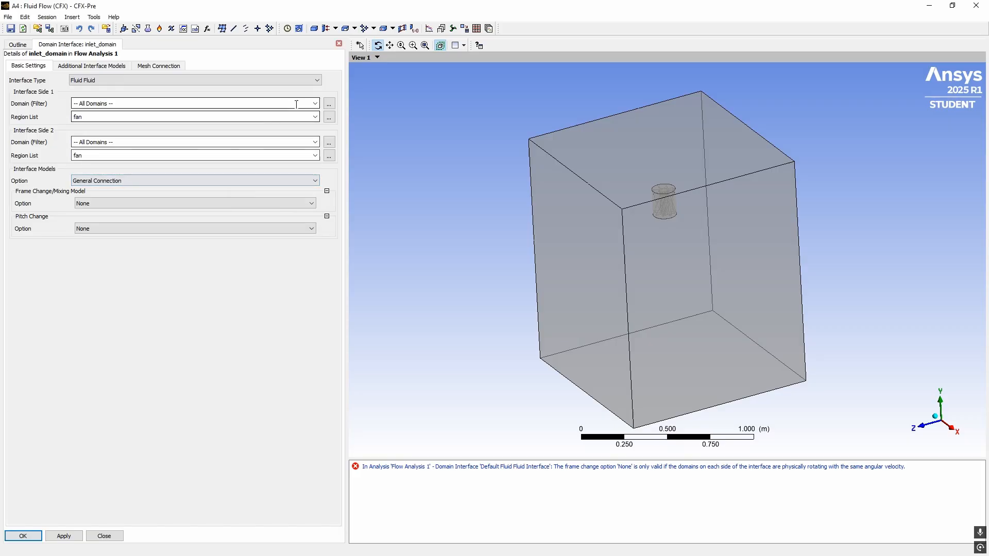
# Assign inlet_rotating in Default Domain to interface side 1 and inlet_station in Rotating Domain to side 2
pyautogui.click(315, 104)
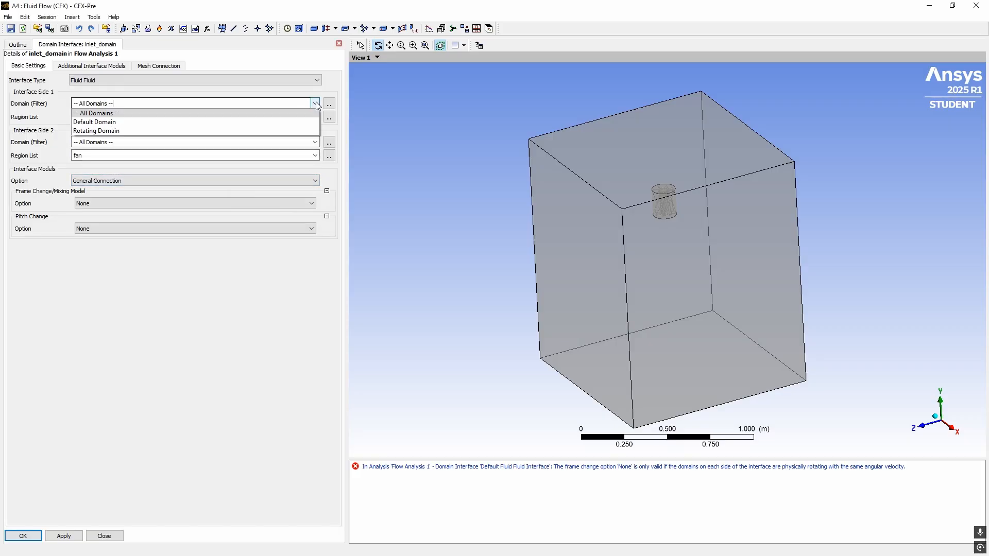
pyautogui.click(112, 127)
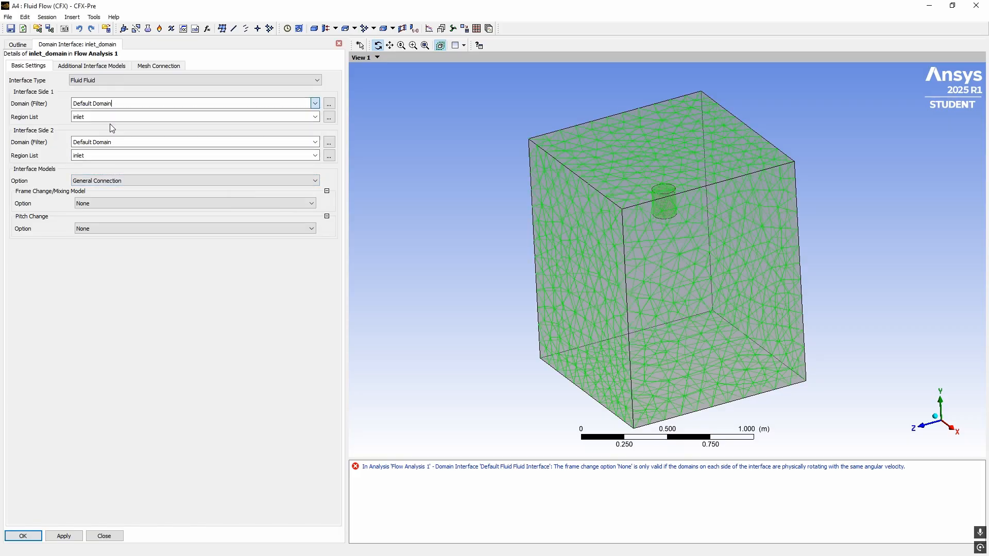
pyautogui.click(315, 117)
pyautogui.click(315, 117)
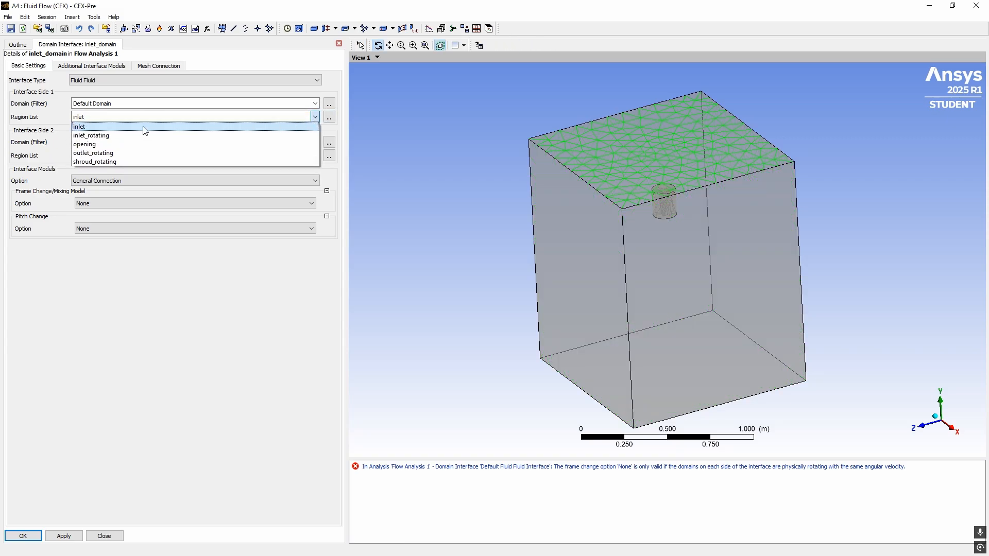
pyautogui.click(116, 136)
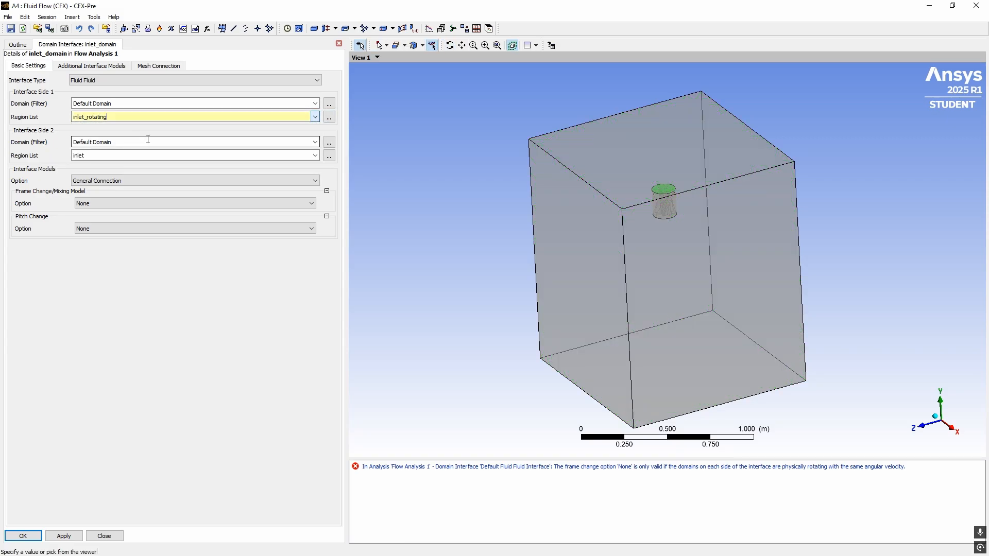
pyautogui.click(315, 142)
pyautogui.click(109, 161)
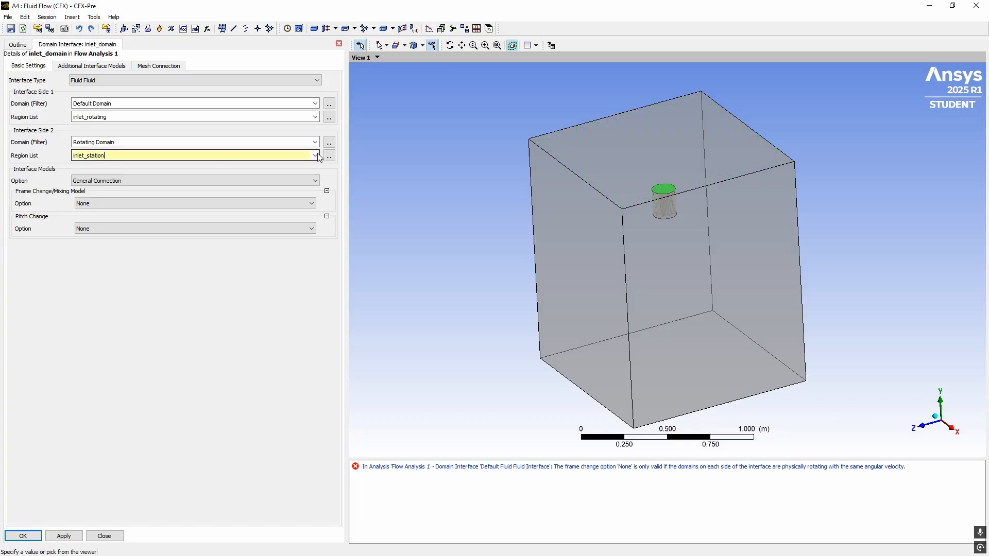
pyautogui.click(124, 156)
pyautogui.click(101, 175)
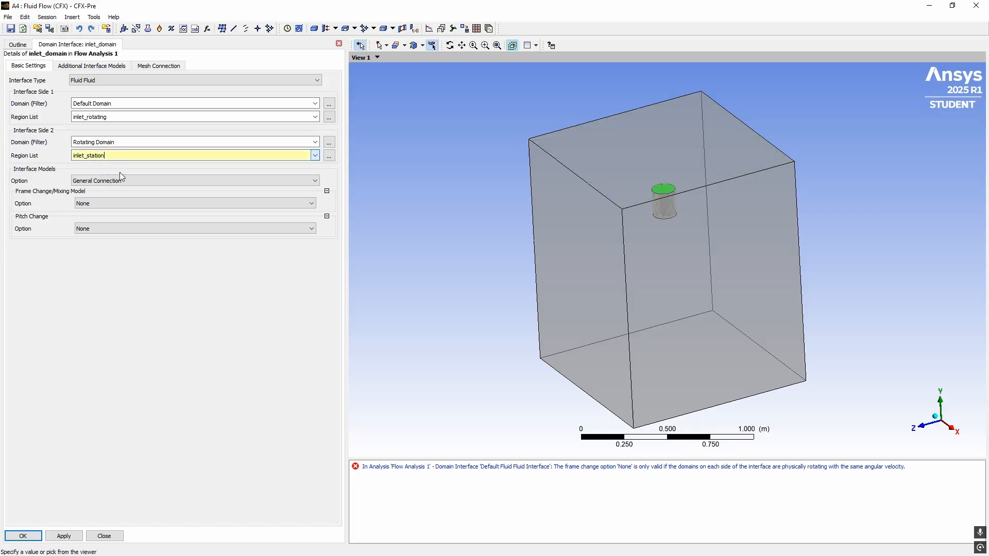
# Set the interface's frame change model to Frozen Rotor and its pitch change to Specified Pitch Angles of 360 degrees on both sides
pyautogui.click(128, 203)
pyautogui.click(125, 222)
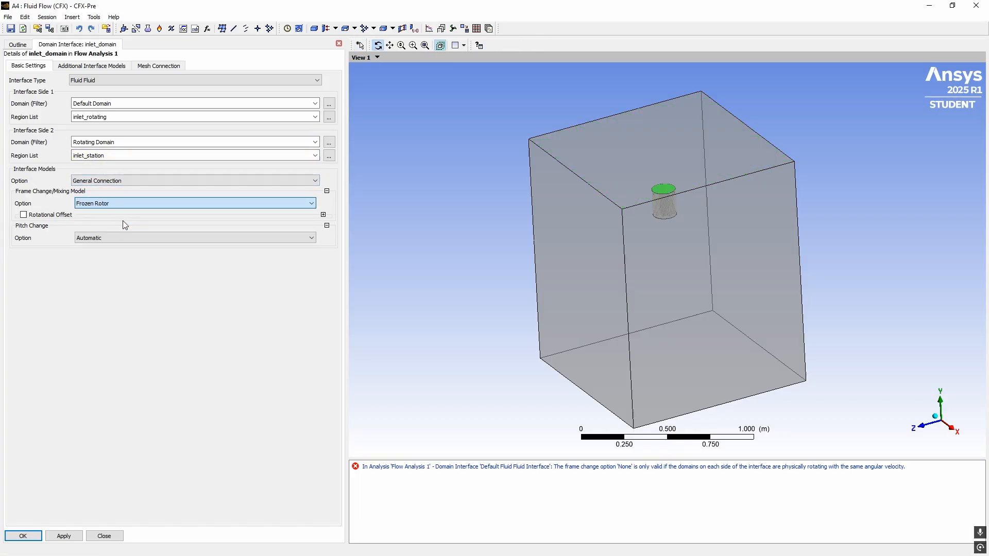
pyautogui.click(115, 237)
pyautogui.click(120, 257)
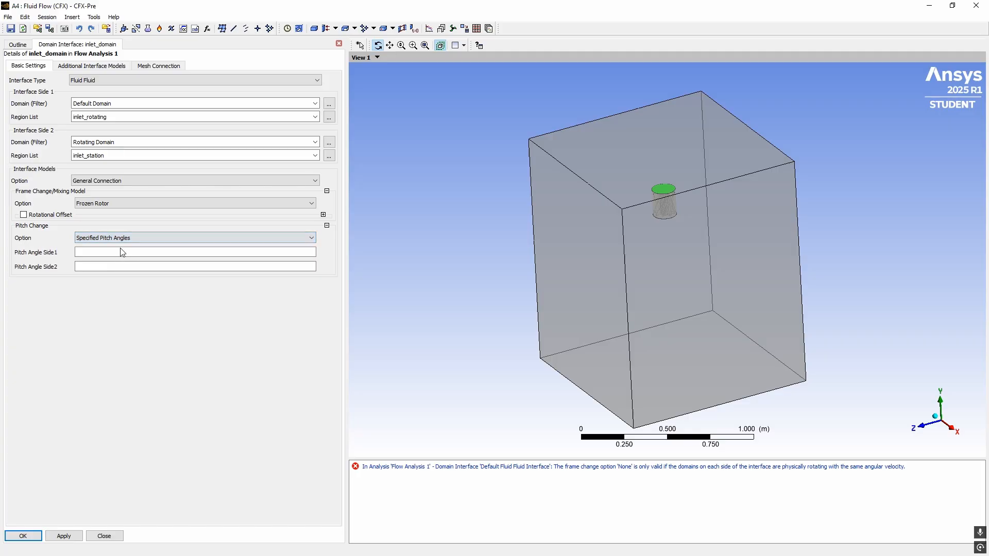
pyautogui.click(120, 252)
pyautogui.write('360')
pyautogui.click(121, 266)
pyautogui.write('360')
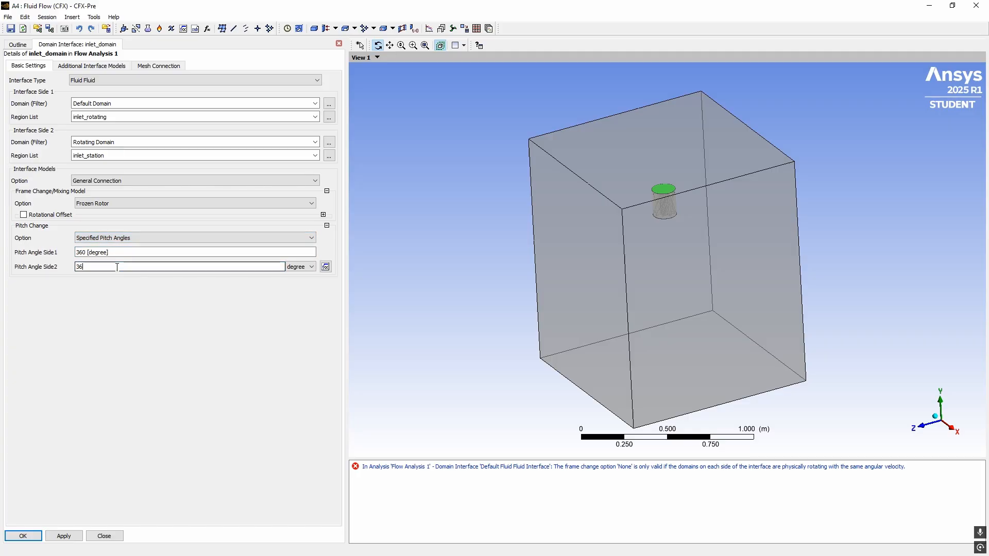
pyautogui.click(135, 298)
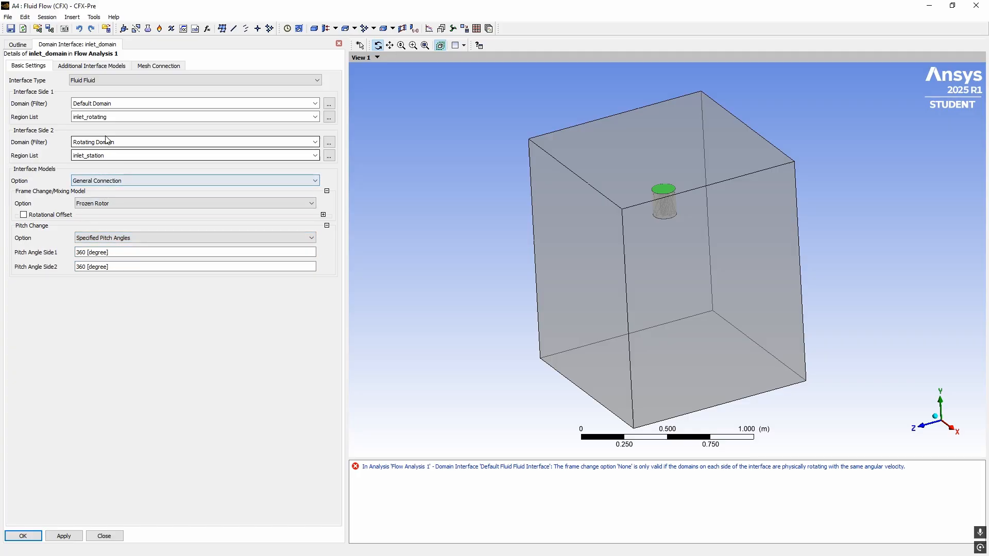
# Save the inlet_domain interface settings and insert a new domain interface named shroud
pyautogui.click(65, 535)
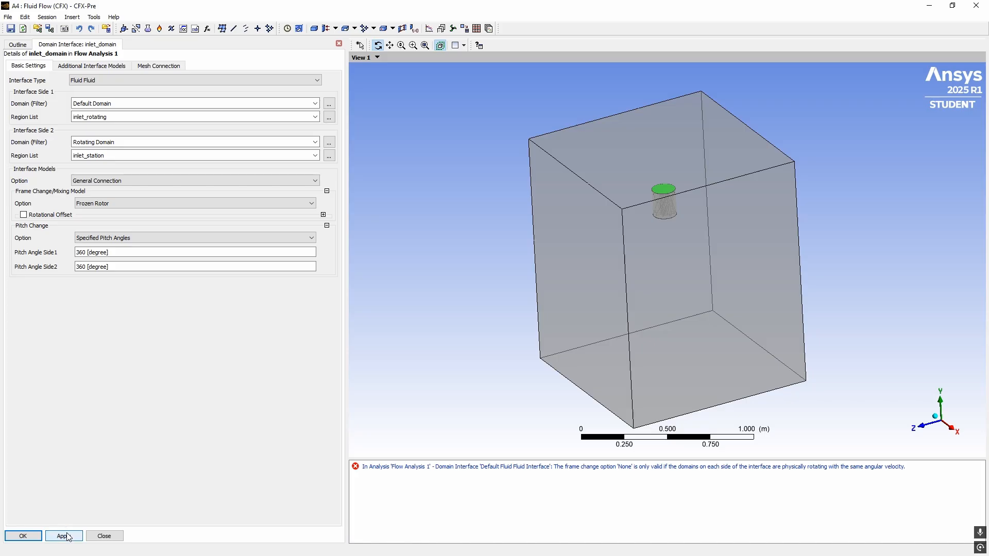
pyautogui.click(22, 535)
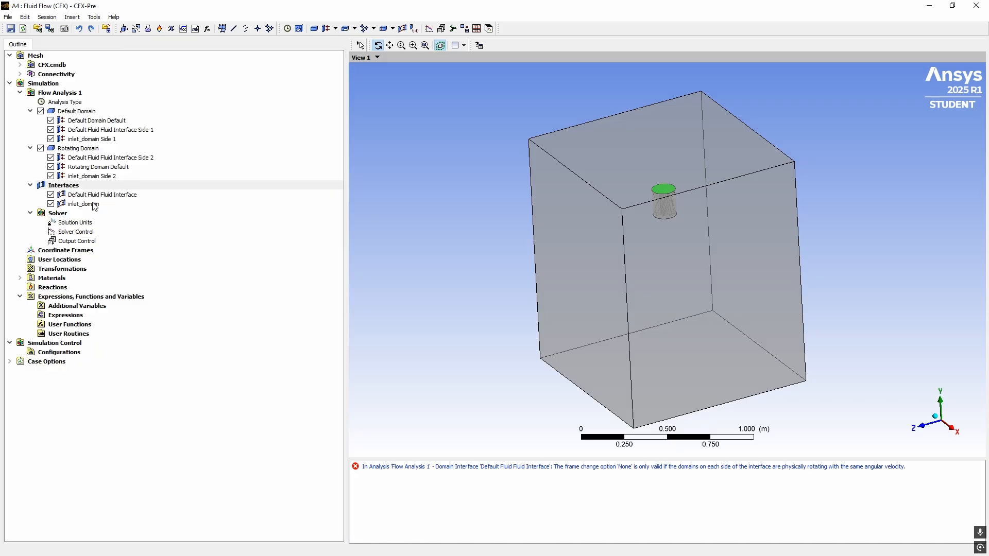
pyautogui.click(81, 186)
pyautogui.rightClick(81, 187)
pyautogui.moveTo(154, 192)
pyautogui.click(221, 194)
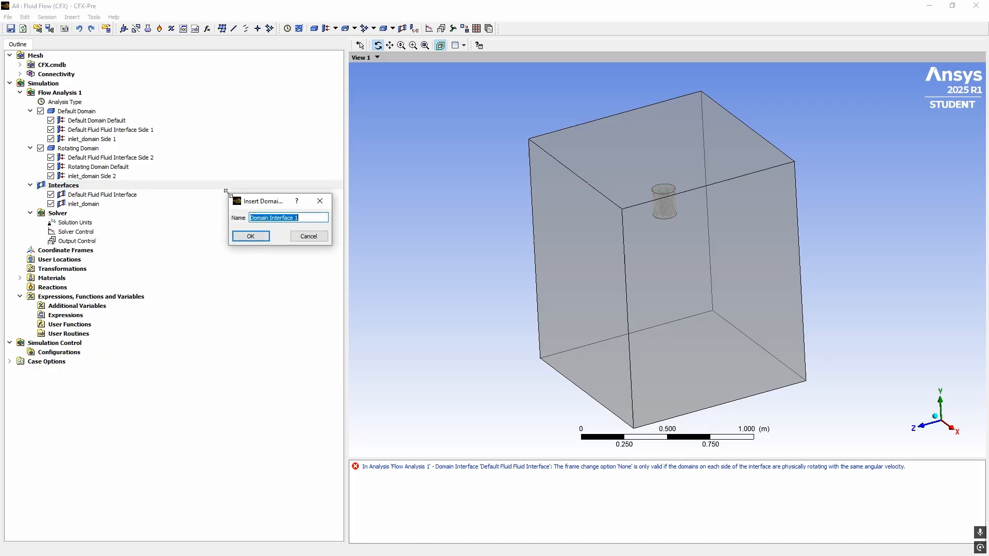
pyautogui.write('shroud')
pyautogui.press('Return')
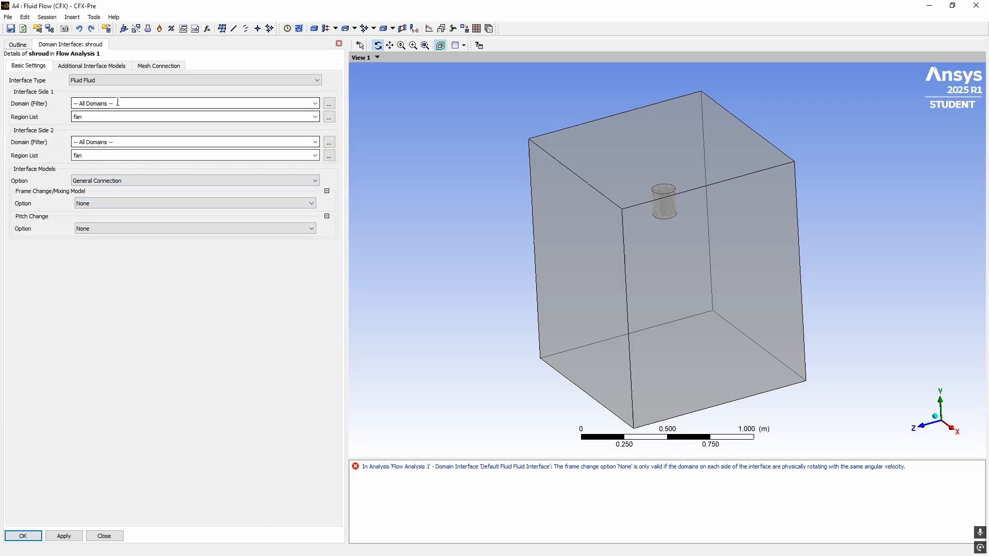
# Assign shroud_rotating in Default Domain to the shroud interface's side 1 and shorud_station in Rotating Domain to side 2
pyautogui.click(305, 103)
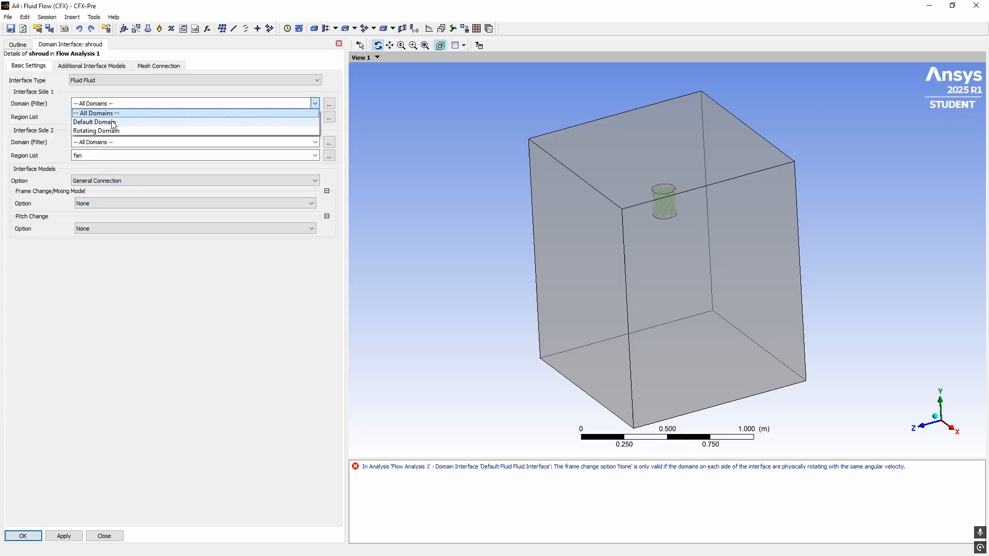
pyautogui.click(190, 117)
pyautogui.click(314, 117)
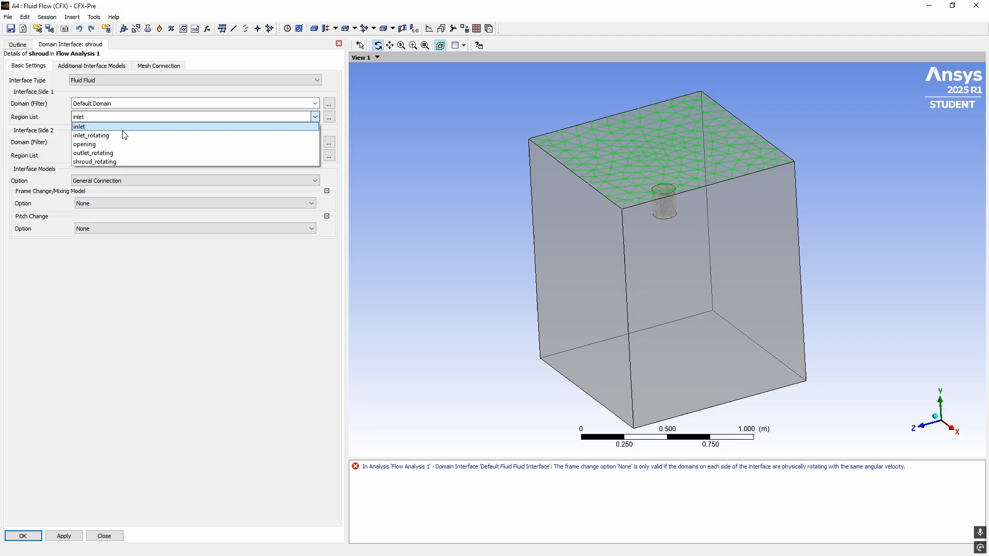
pyautogui.click(116, 161)
pyautogui.click(303, 142)
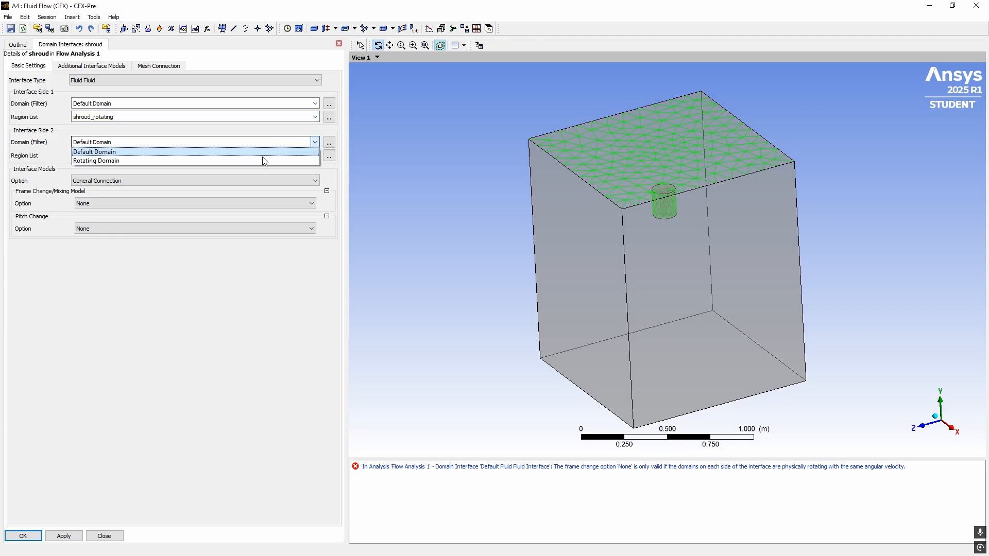
pyautogui.click(110, 161)
pyautogui.click(315, 155)
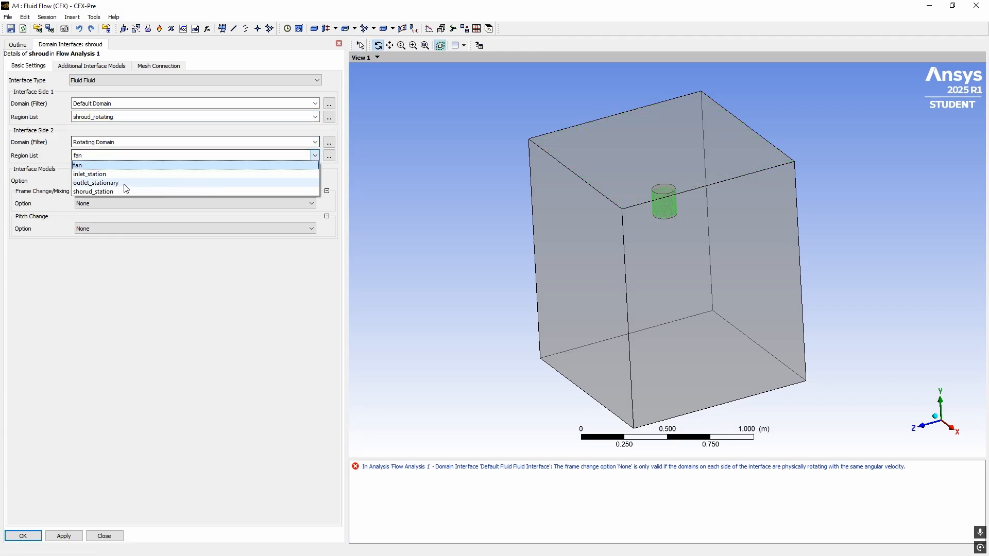
pyautogui.click(99, 192)
# Set the shroud interface to Frozen Rotor with Specified Pitch Angles of 360 degrees on both sides and save it
pyautogui.click(122, 204)
pyautogui.click(115, 222)
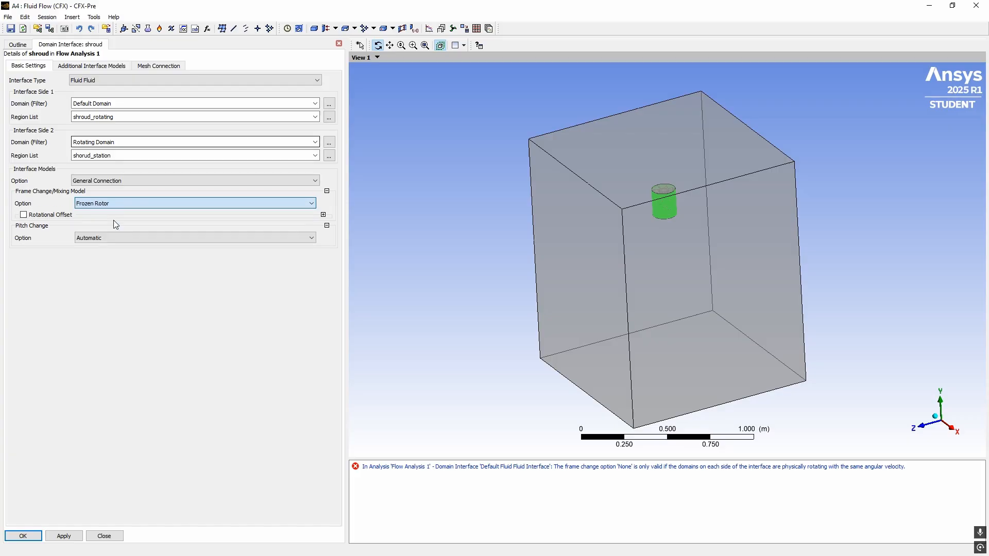
pyautogui.click(105, 237)
pyautogui.click(106, 260)
pyautogui.click(115, 253)
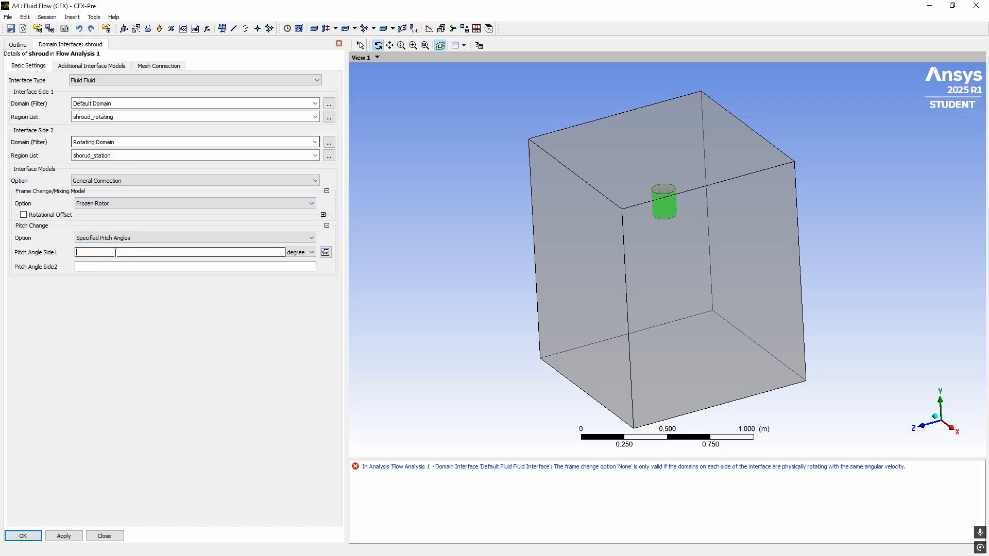
pyautogui.write('360')
pyautogui.click(121, 267)
pyautogui.write('360')
pyautogui.click(122, 297)
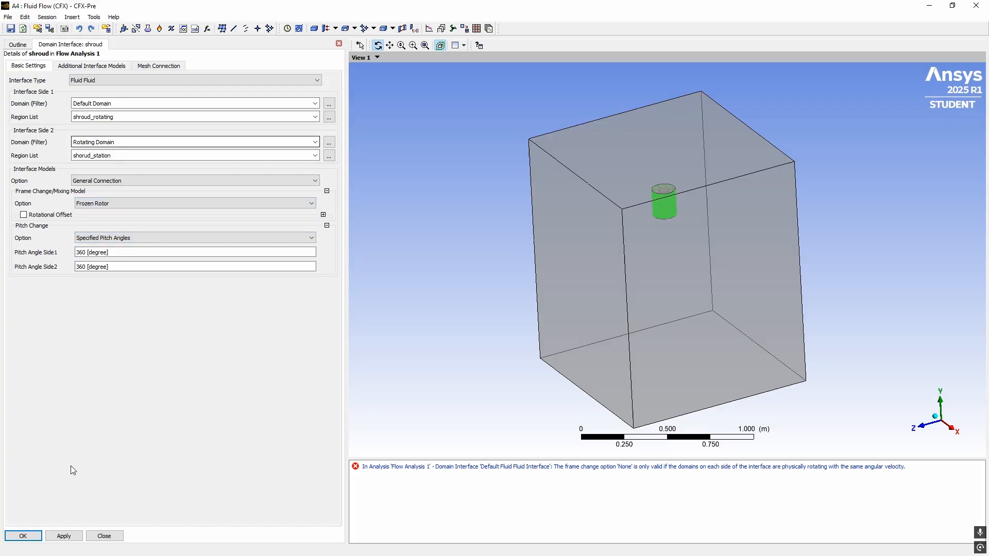
pyautogui.click(22, 536)
# Insert another domain interface named outlet_domain
pyautogui.rightClick(135, 203)
pyautogui.moveTo(155, 212)
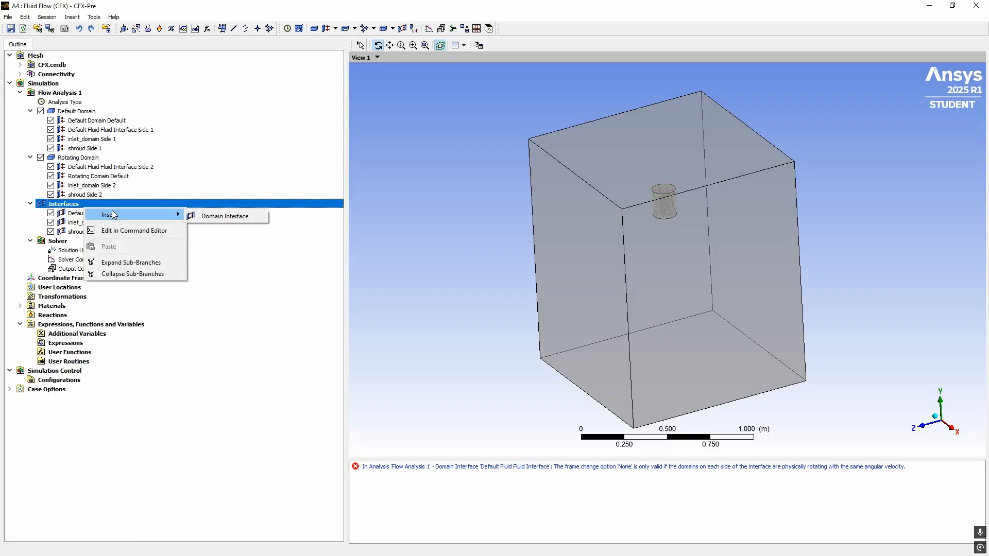
pyautogui.click(210, 216)
pyautogui.write('outlet_')
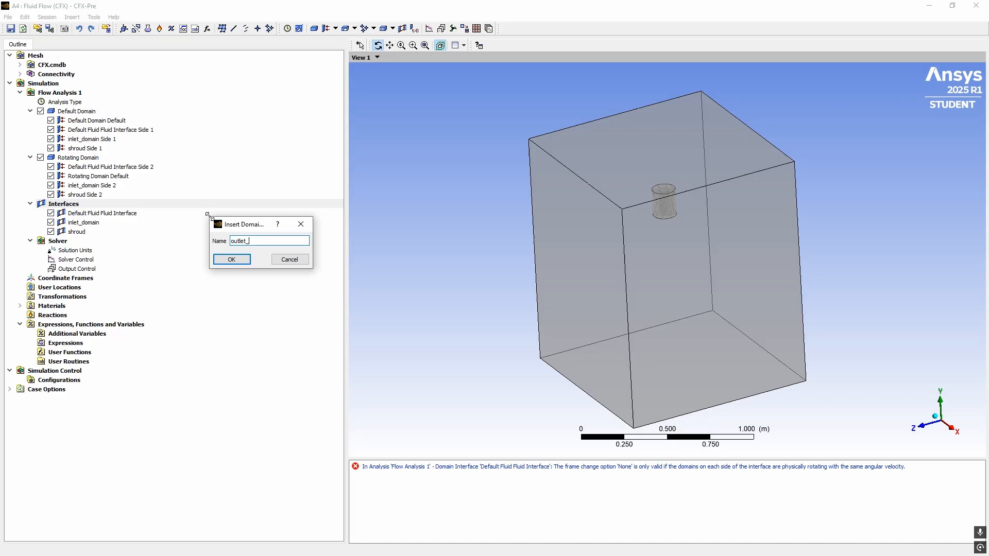
pyautogui.write('domain')
pyautogui.press('Return')
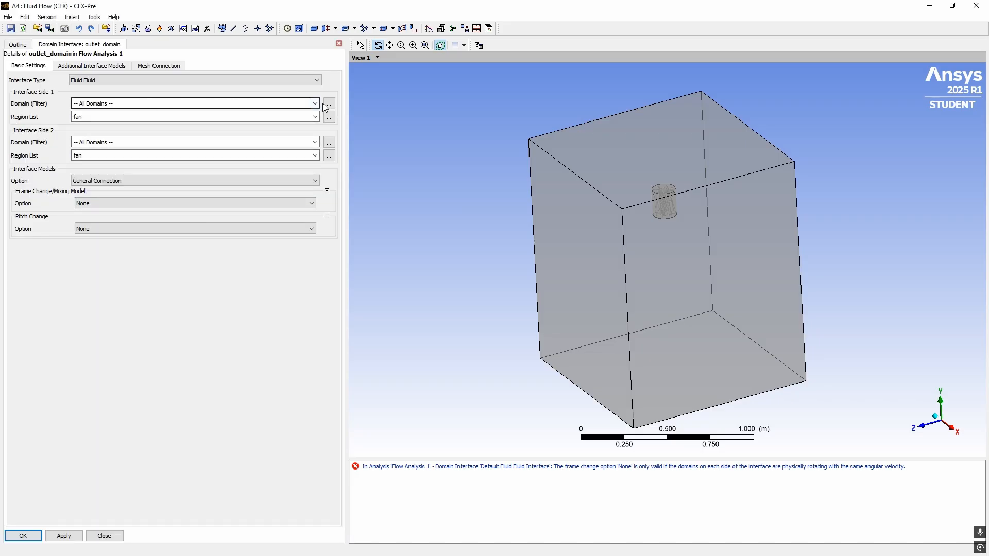
# Assign outlet_rotating in Default Domain to the outlet_domain interface's side 1 and outlet_stationary in Rotating Domain to side 2
pyautogui.click(315, 103)
pyautogui.click(155, 125)
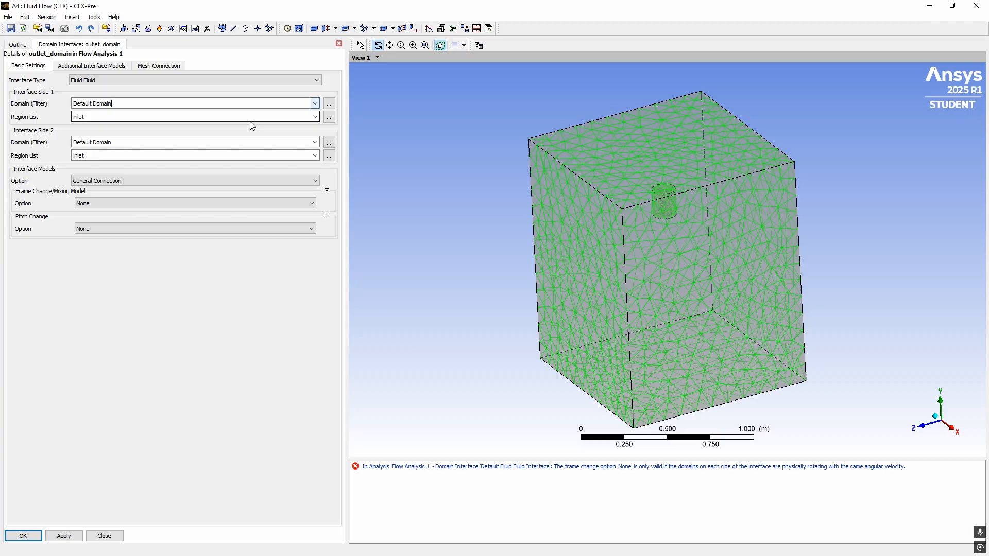
pyautogui.click(311, 118)
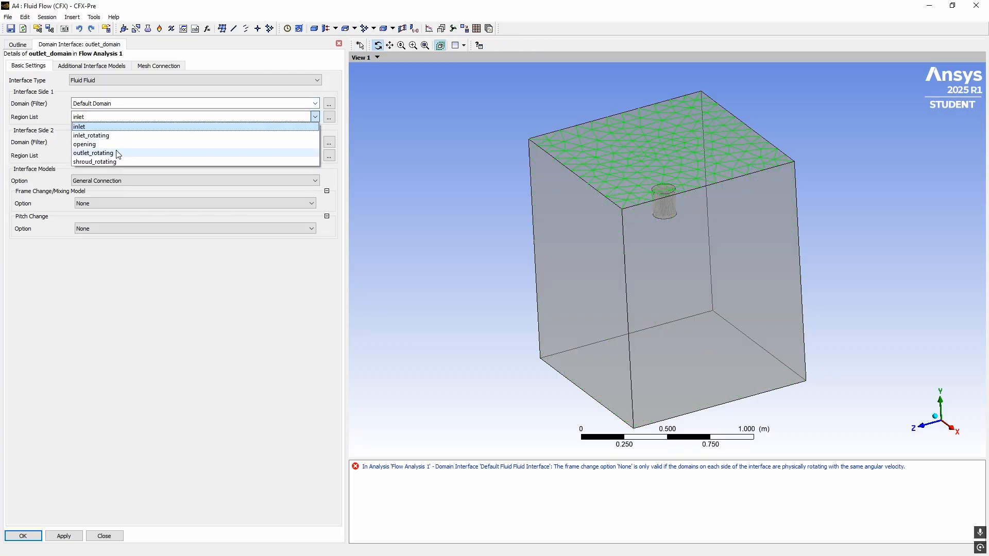
pyautogui.click(94, 153)
pyautogui.click(315, 142)
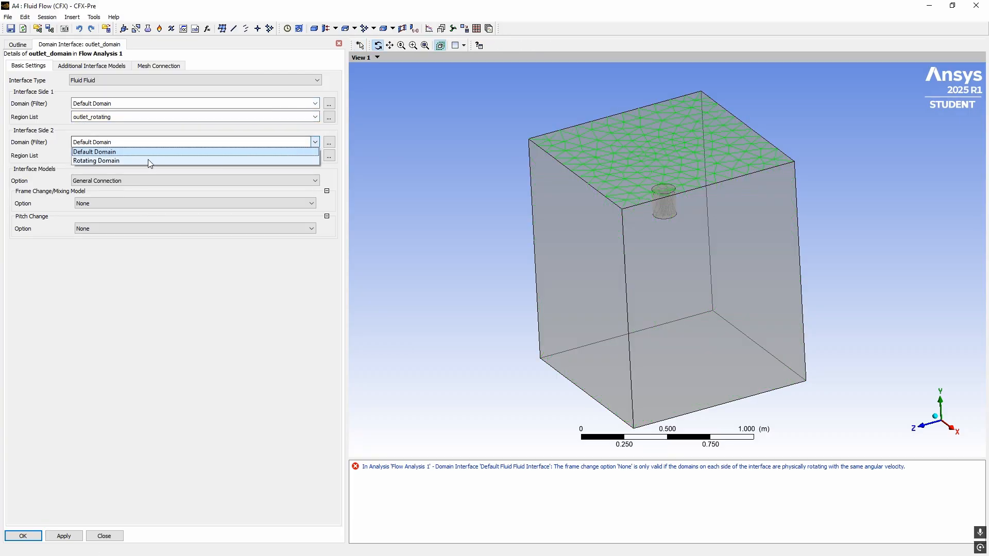
pyautogui.click(149, 161)
pyautogui.click(314, 155)
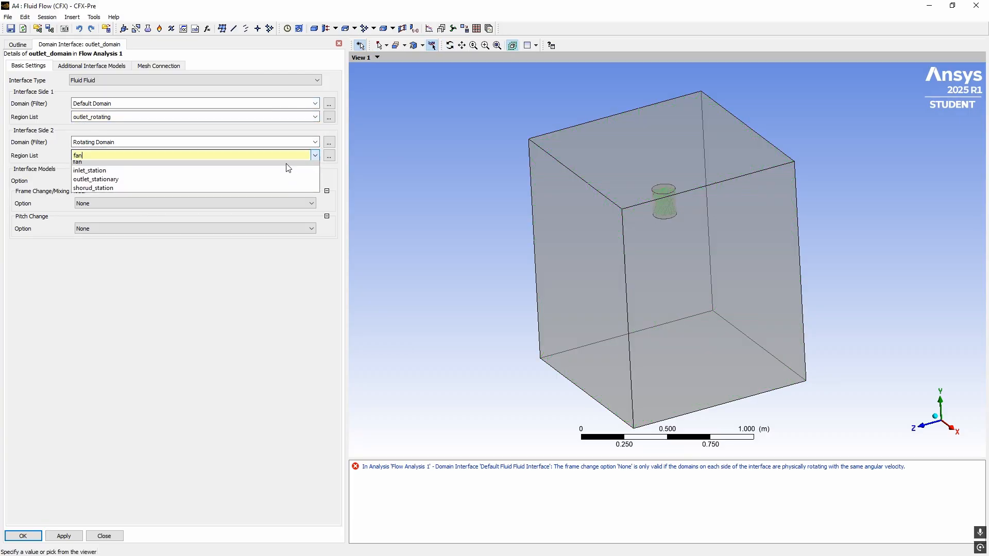
pyautogui.click(118, 184)
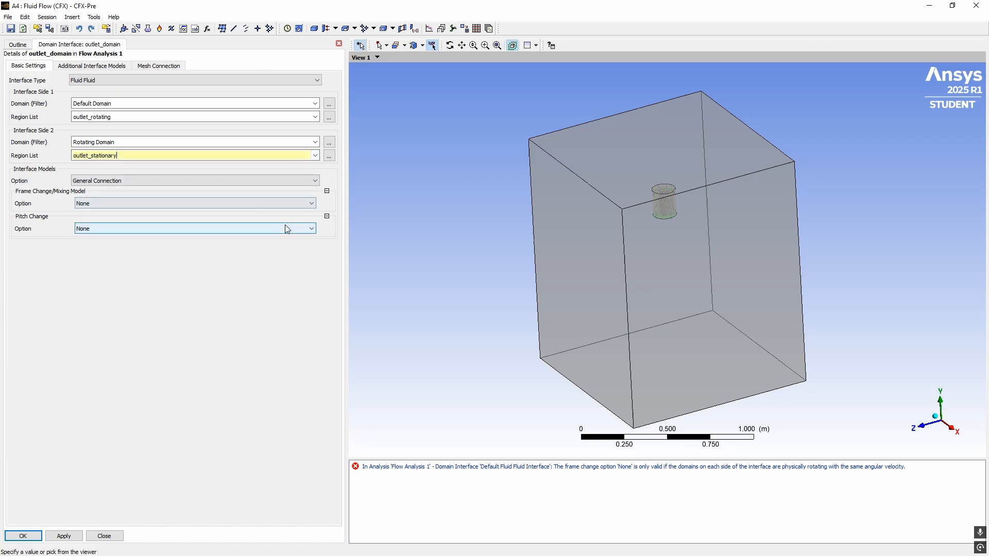
# Set the outlet_domain interface to Frozen Rotor with Specified Pitch Angles of 360 degrees on both sides and save it
pyautogui.click(125, 204)
pyautogui.click(117, 219)
pyautogui.click(132, 237)
pyautogui.click(135, 257)
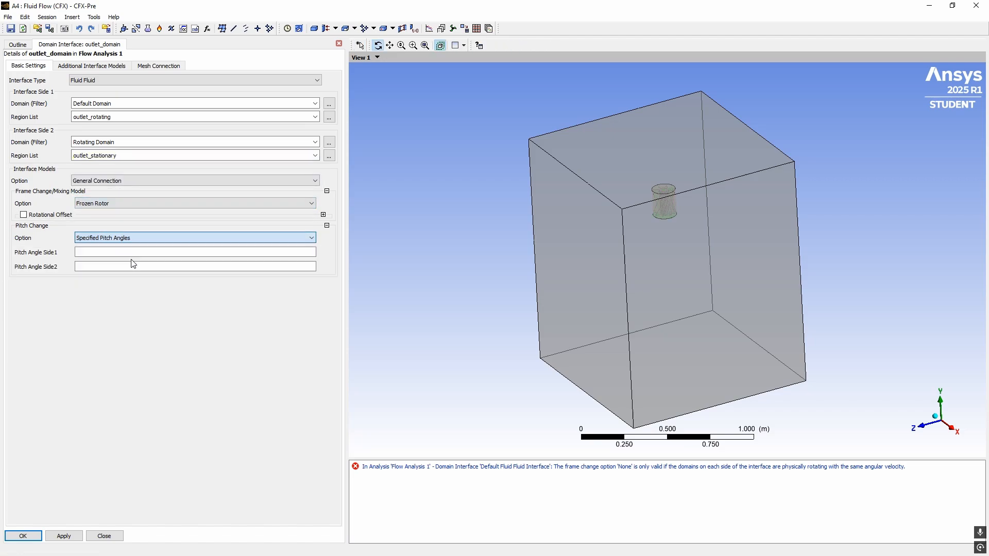
pyautogui.click(149, 253)
pyautogui.write('36')
pyautogui.click(140, 266)
pyautogui.write('36')
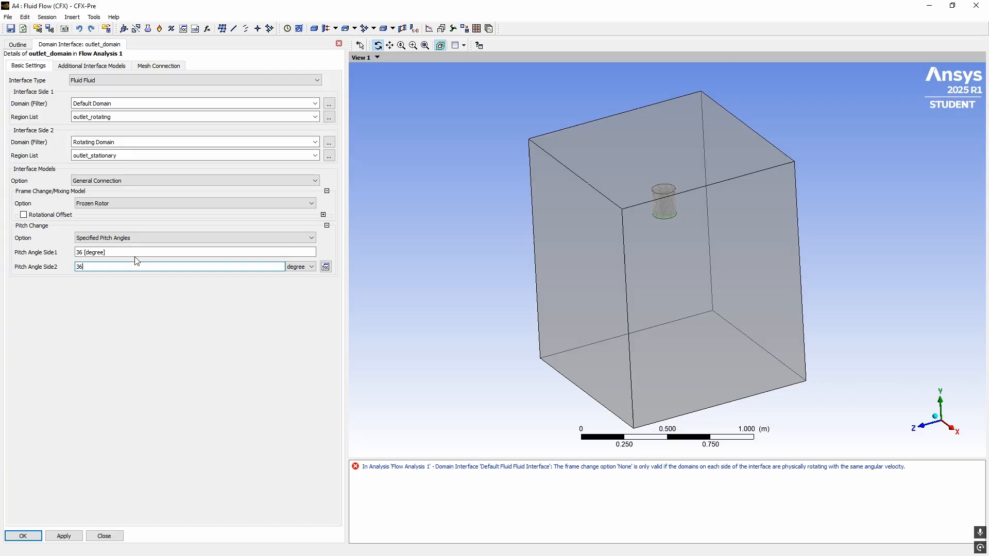
pyautogui.click(117, 252)
pyautogui.click(117, 267)
pyautogui.write('360')
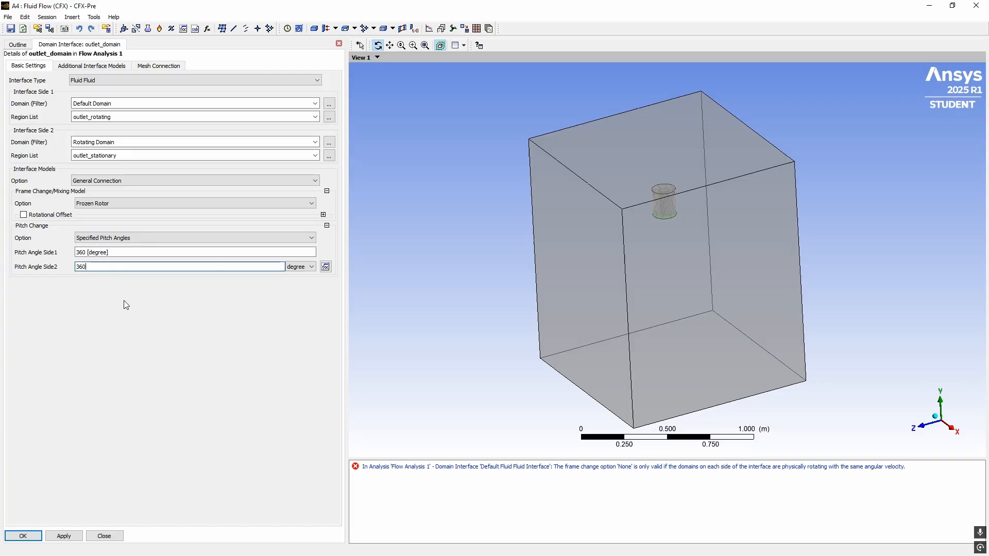
pyautogui.click(138, 382)
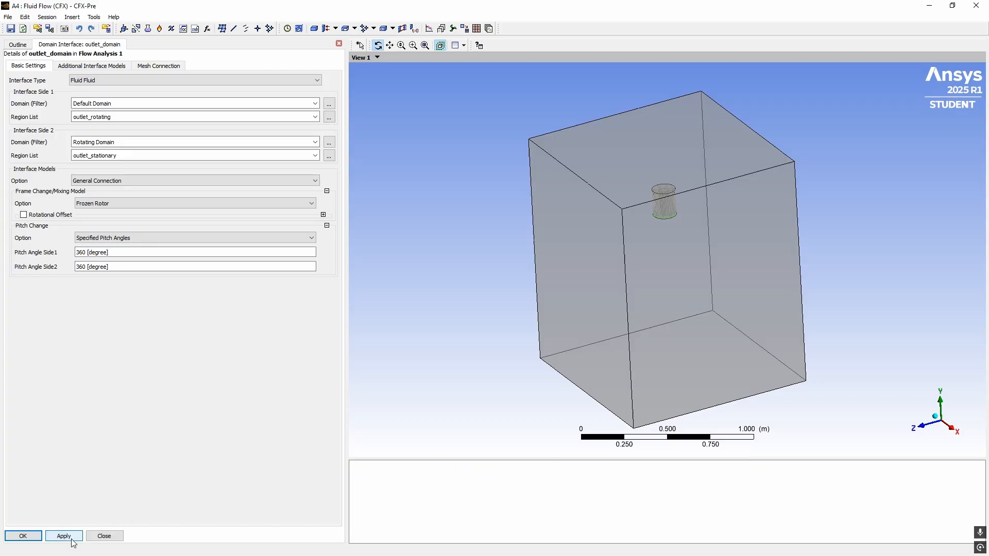
pyautogui.click(24, 537)
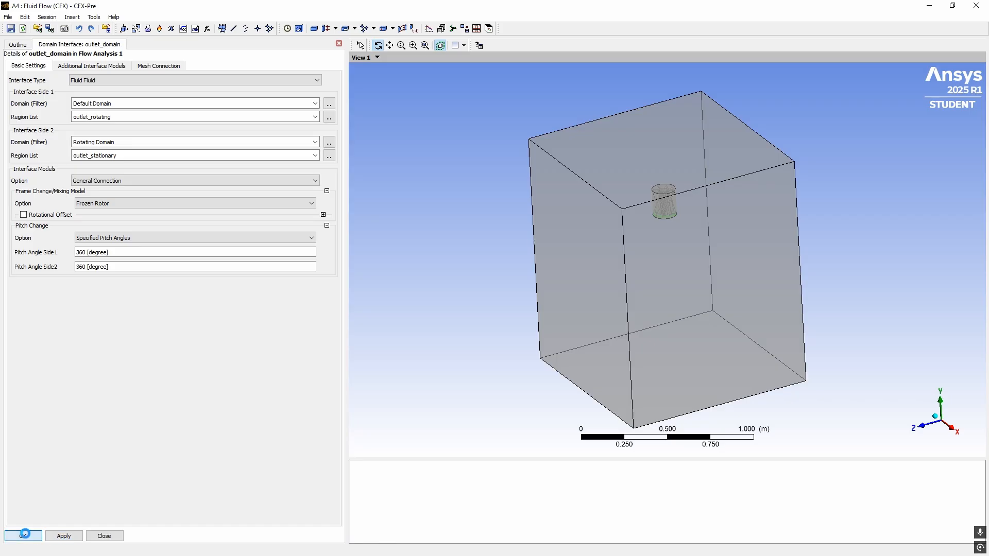
# Review the region and pitch settings of the inlet_domain and outlet_domain interfaces and close their details
pyautogui.rightClick(116, 45)
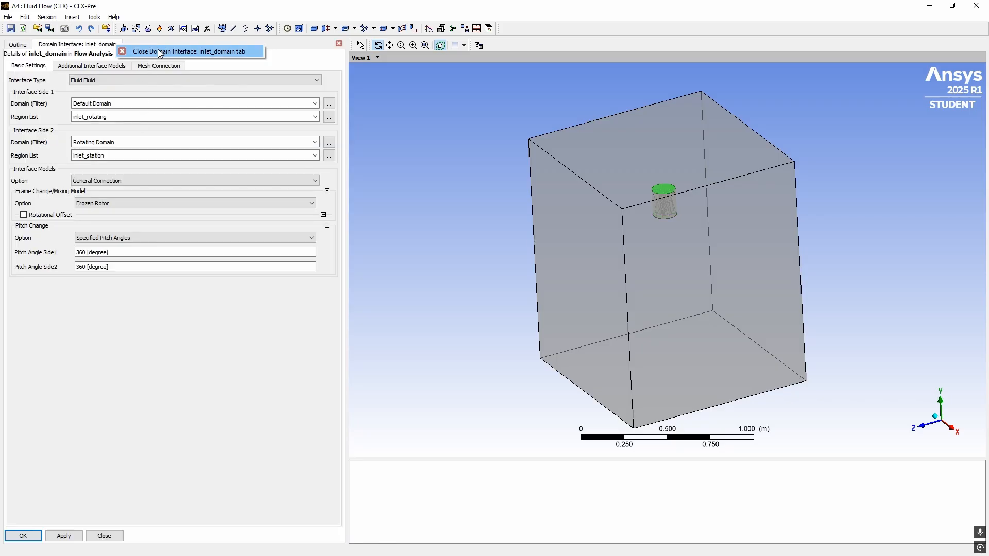
pyautogui.click(158, 52)
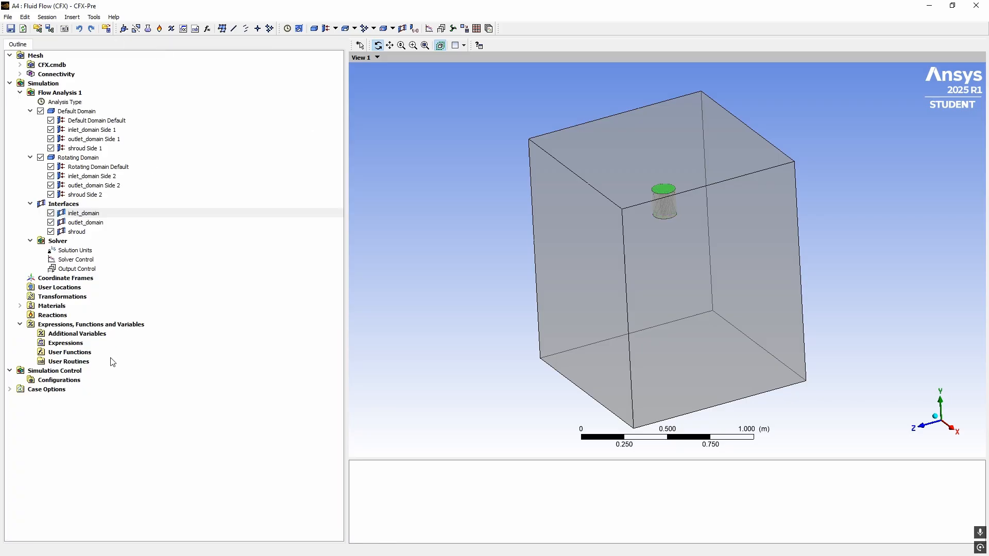
pyautogui.rightClick(82, 227)
pyautogui.click(111, 233)
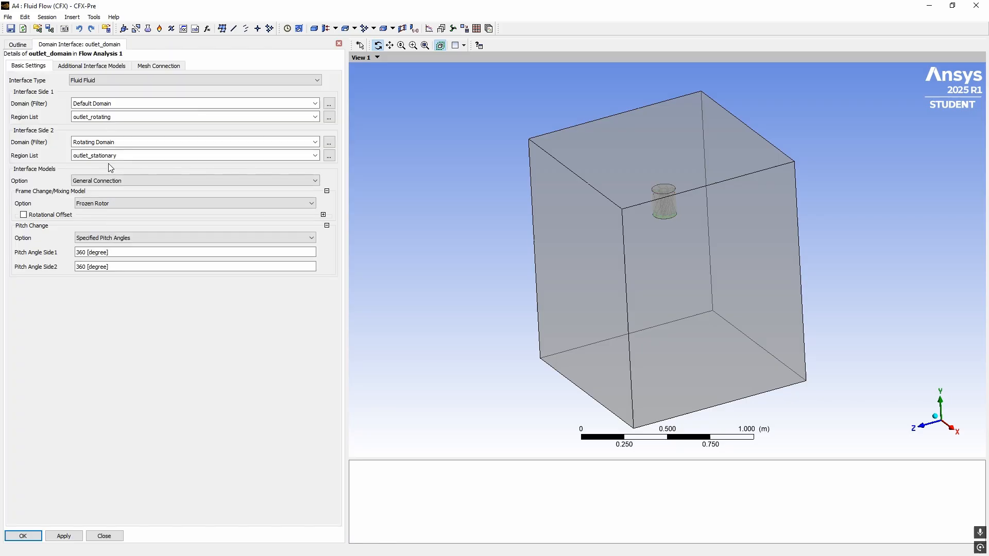
pyautogui.rightClick(86, 45)
pyautogui.click(154, 48)
pyautogui.click(77, 232)
pyautogui.rightClick(92, 231)
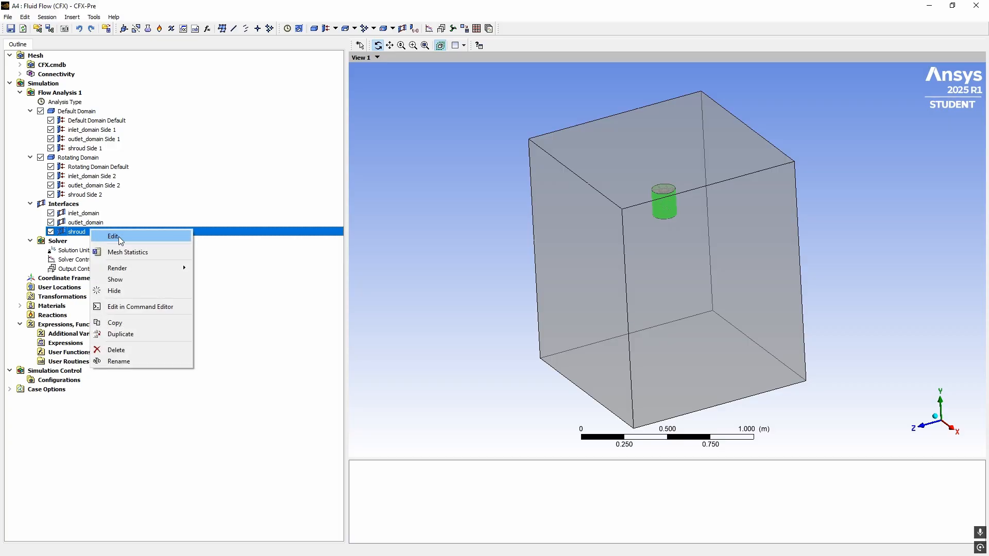
pyautogui.click(93, 133)
# Insert a boundary named inlet in the Default Domain and set its location to the inlet region
pyautogui.click(99, 112)
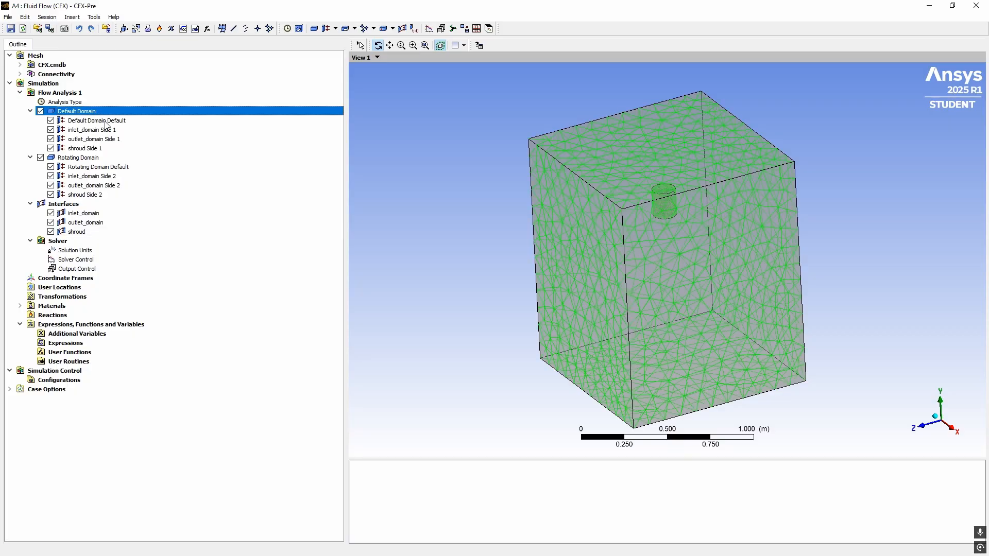
pyautogui.rightClick(109, 112)
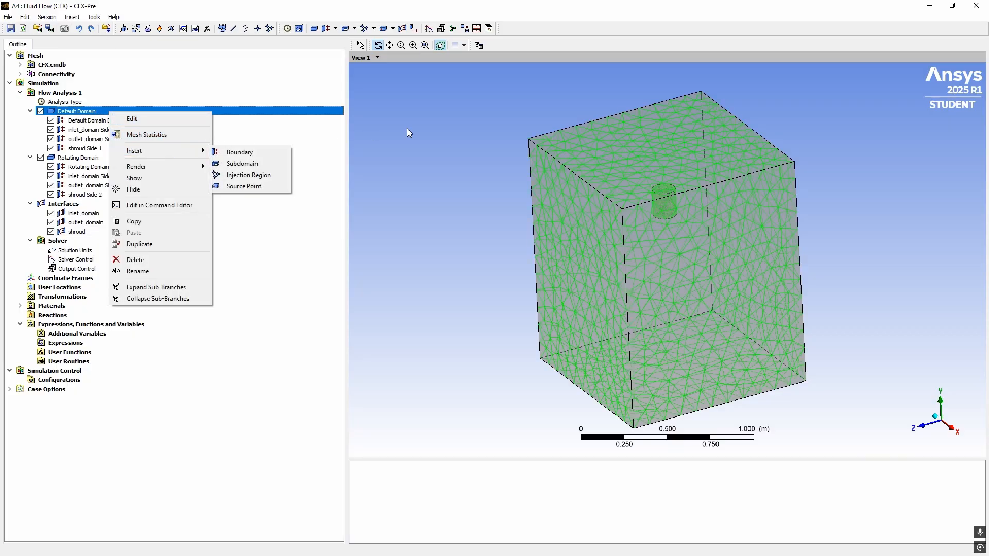
pyautogui.moveTo(166, 150)
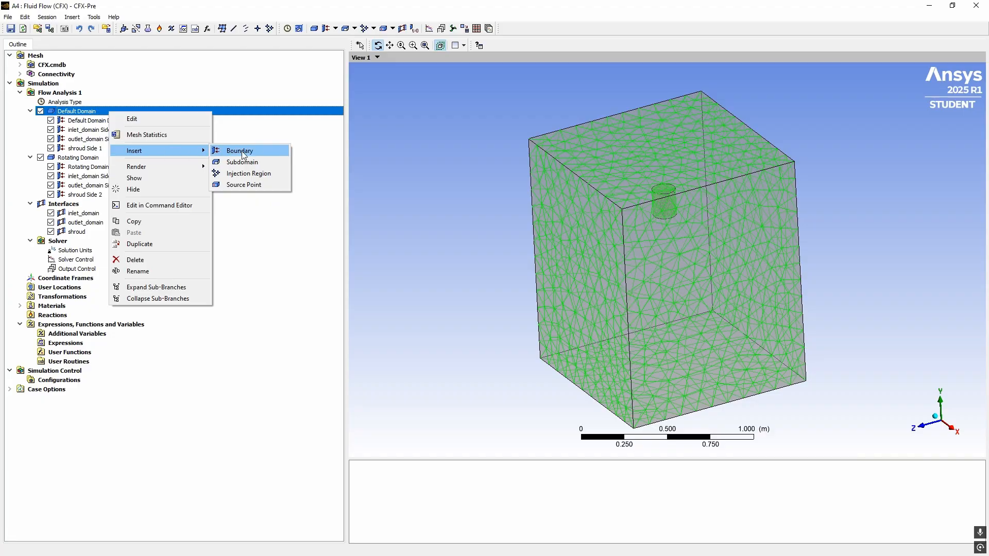
pyautogui.click(283, 154)
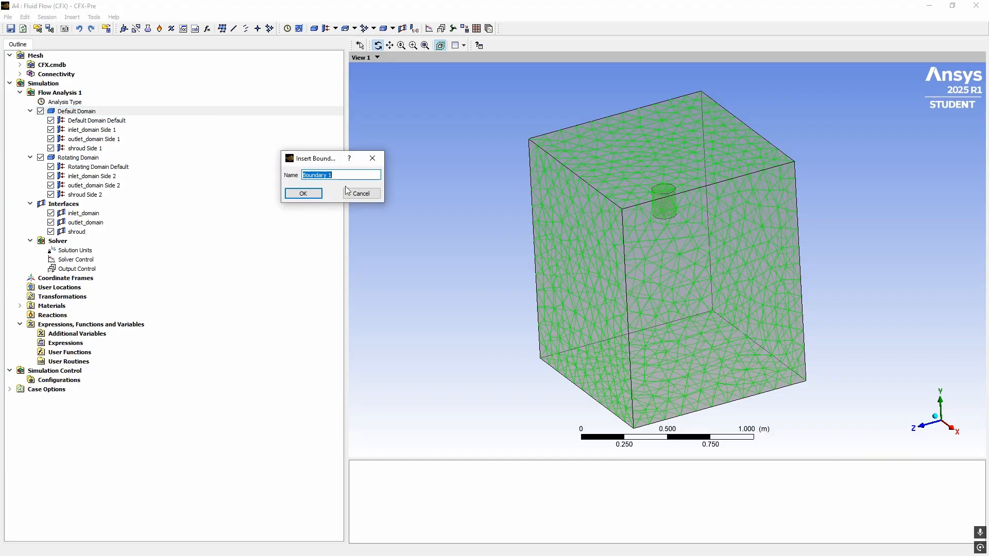
pyautogui.write('inlet')
pyautogui.press('Return')
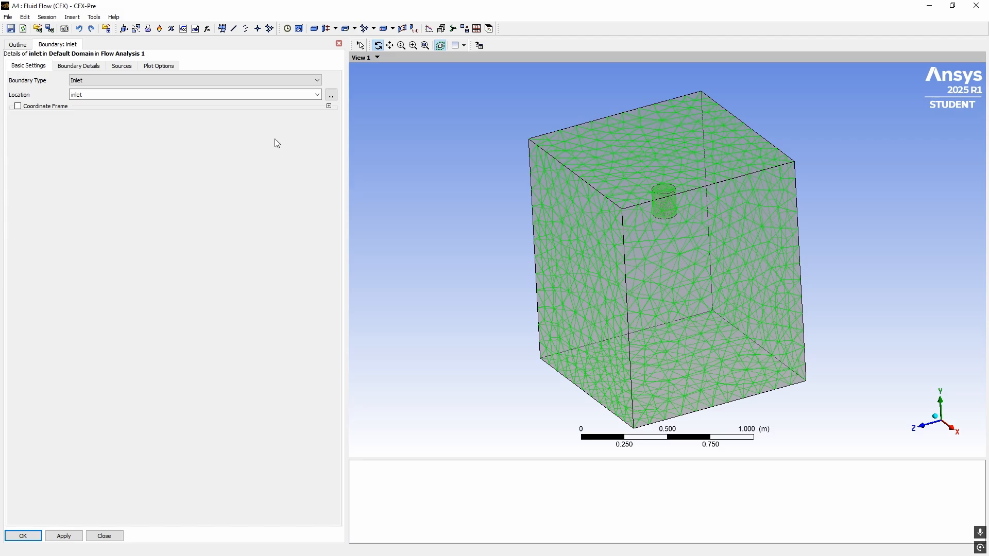
pyautogui.click(317, 94)
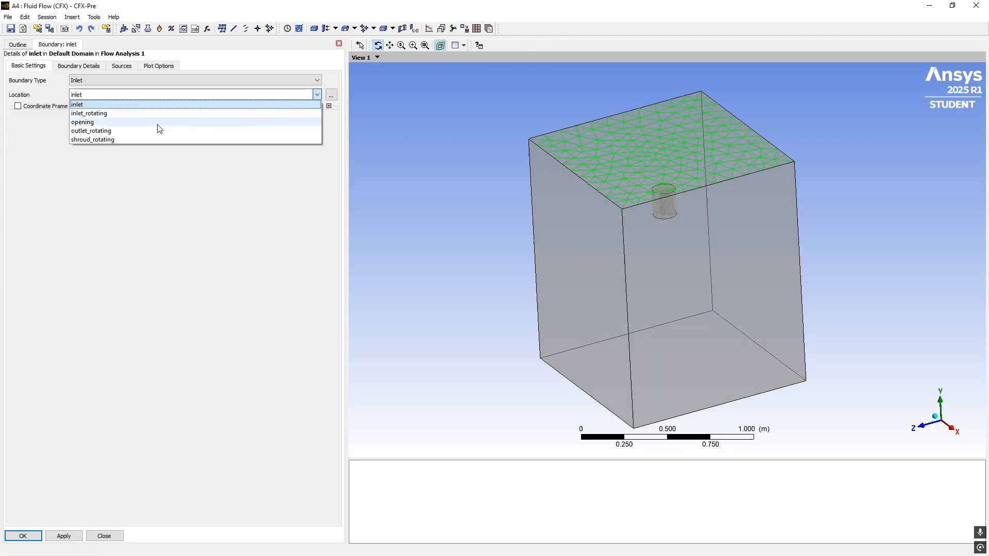
pyautogui.click(83, 105)
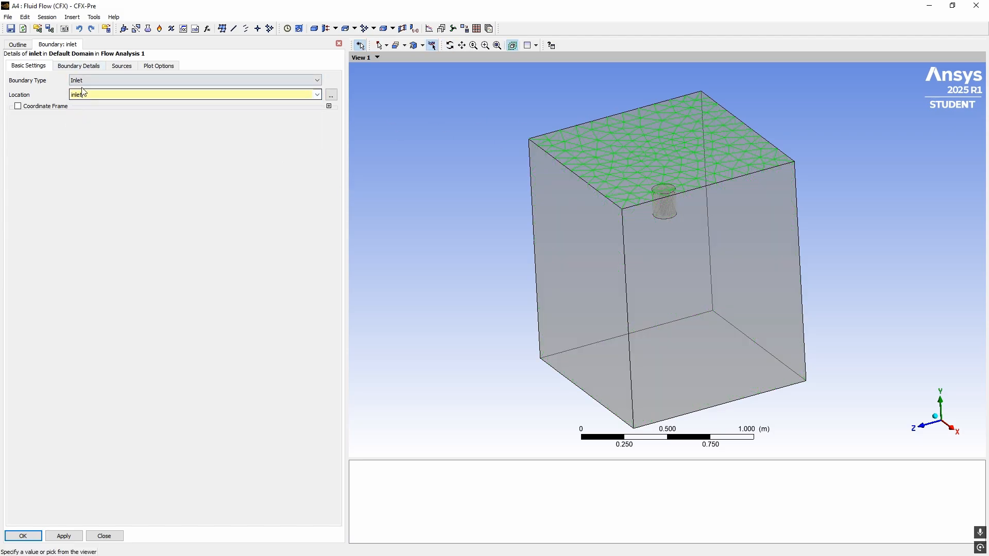
# Set the inlet boundary's mass and momentum to a Normal Speed of 20 m/s and save the boundary
pyautogui.click(80, 65)
pyautogui.click(139, 132)
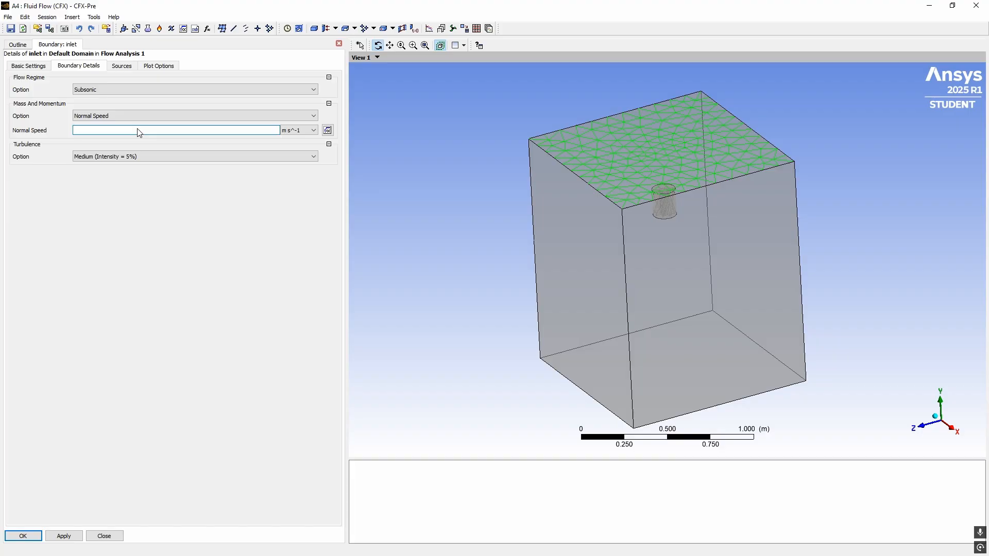
pyautogui.write('20')
pyautogui.click(129, 275)
pyautogui.click(122, 116)
pyautogui.click(120, 117)
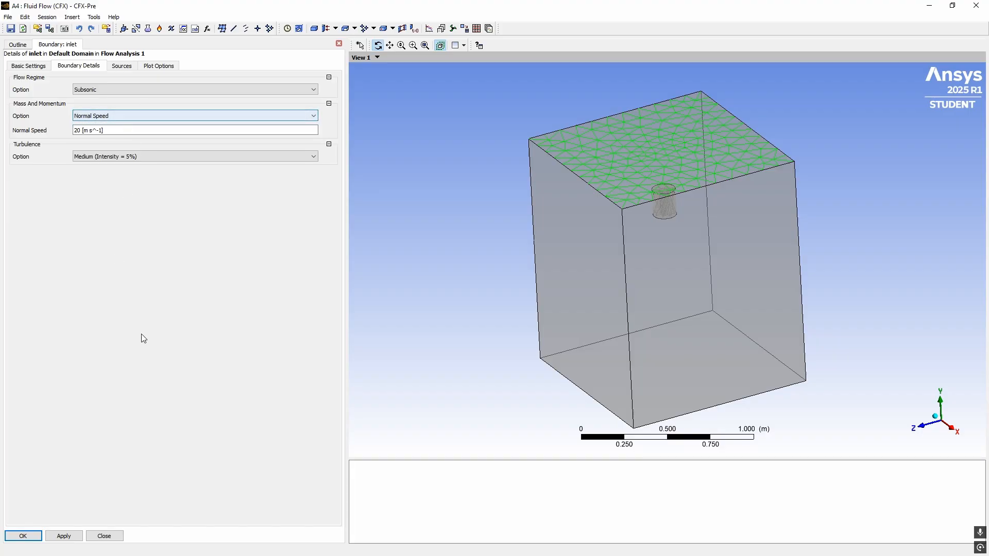
pyautogui.click(62, 535)
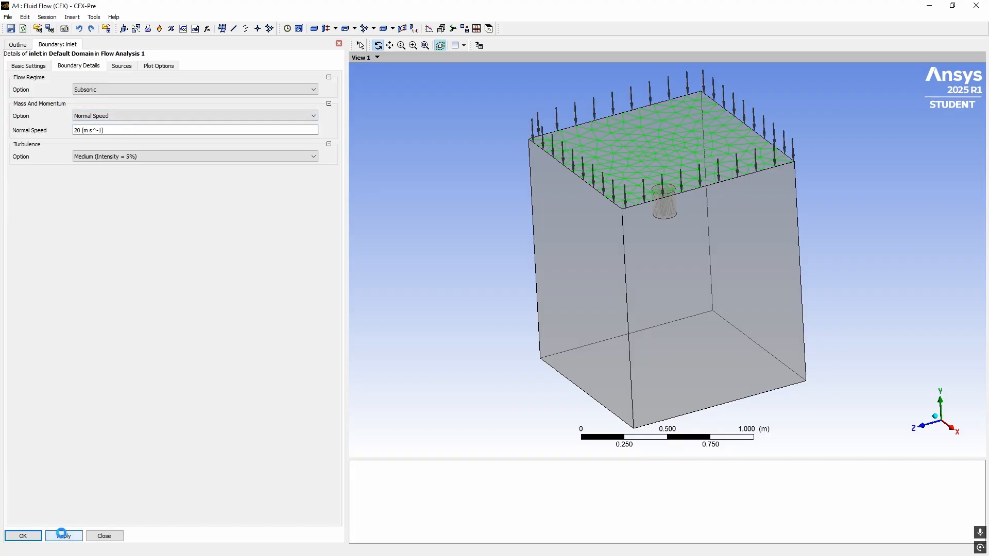
pyautogui.click(32, 536)
# Insert an Opening boundary named opening in the Default Domain, locate it on the opening region and apply it
pyautogui.rightClick(83, 112)
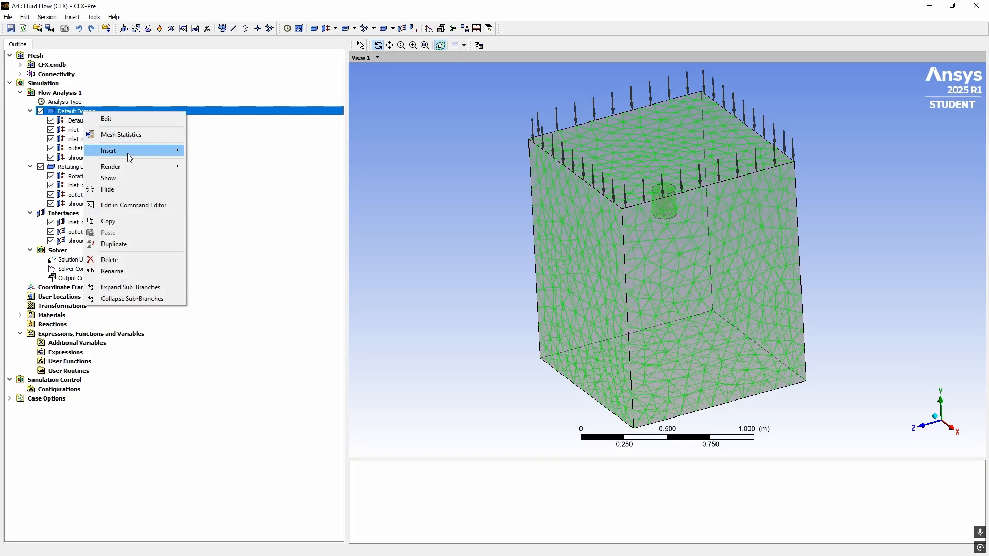
pyautogui.moveTo(127, 151)
pyautogui.click(212, 148)
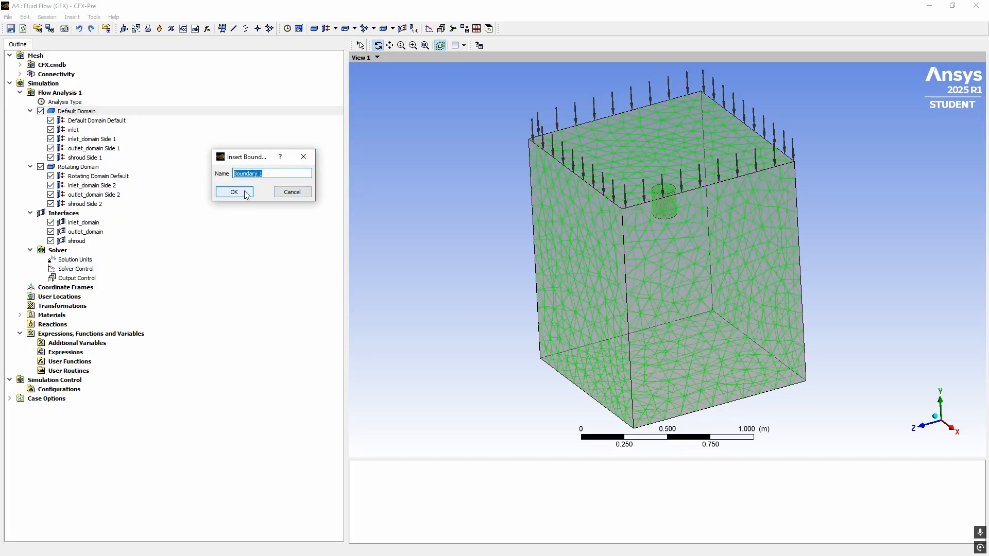
pyautogui.write('sh')
pyautogui.press('BackSpace')
pyautogui.press('BackSpace')
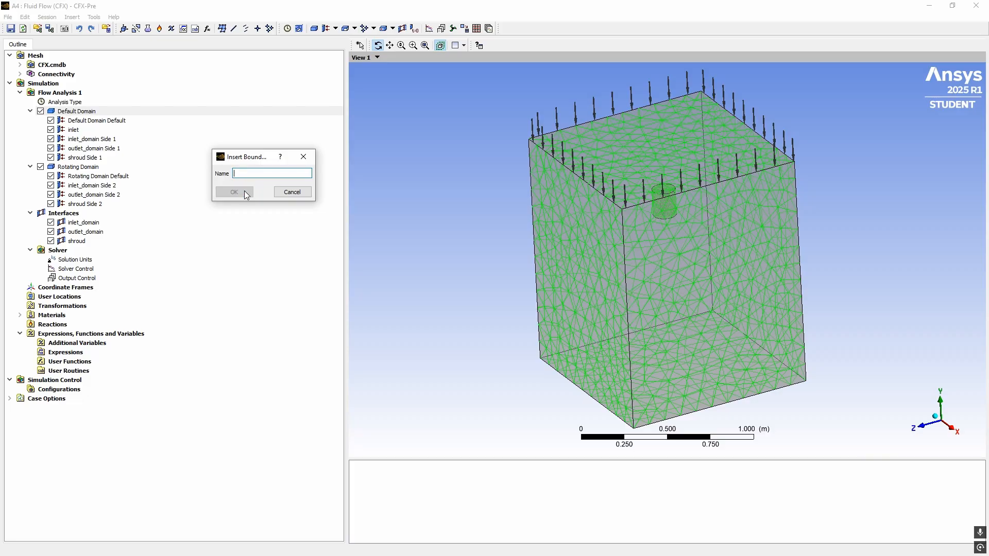
pyautogui.write('opening')
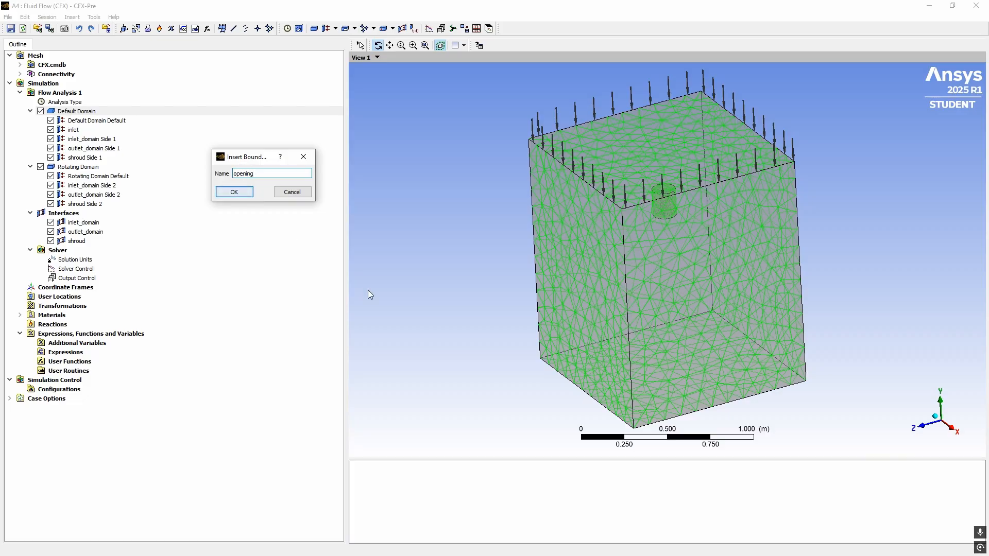
pyautogui.click(243, 193)
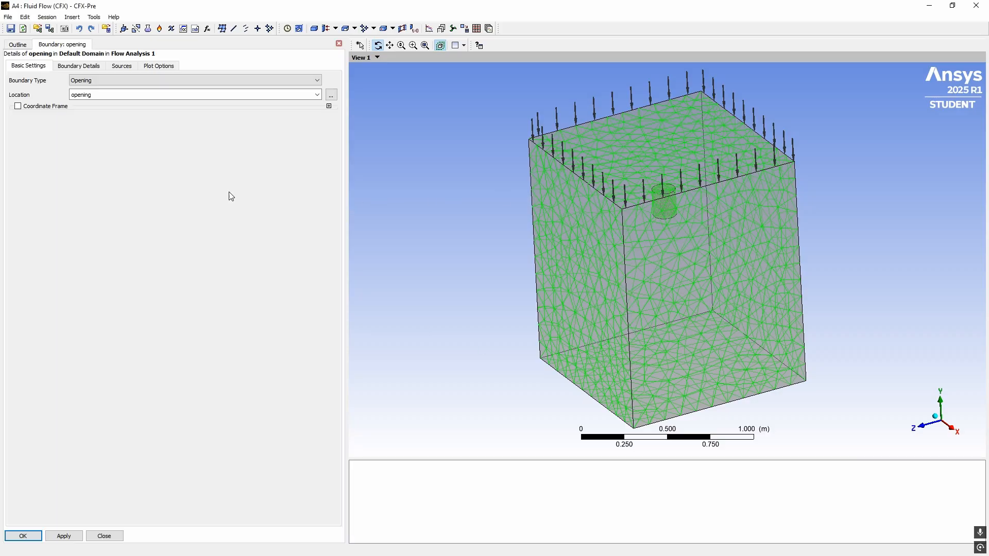
pyautogui.click(316, 95)
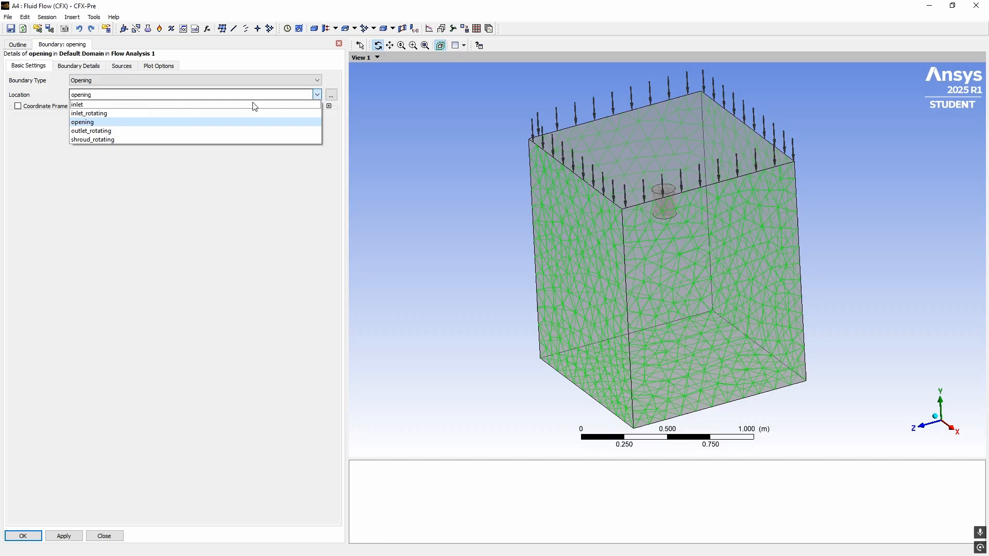
pyautogui.click(88, 124)
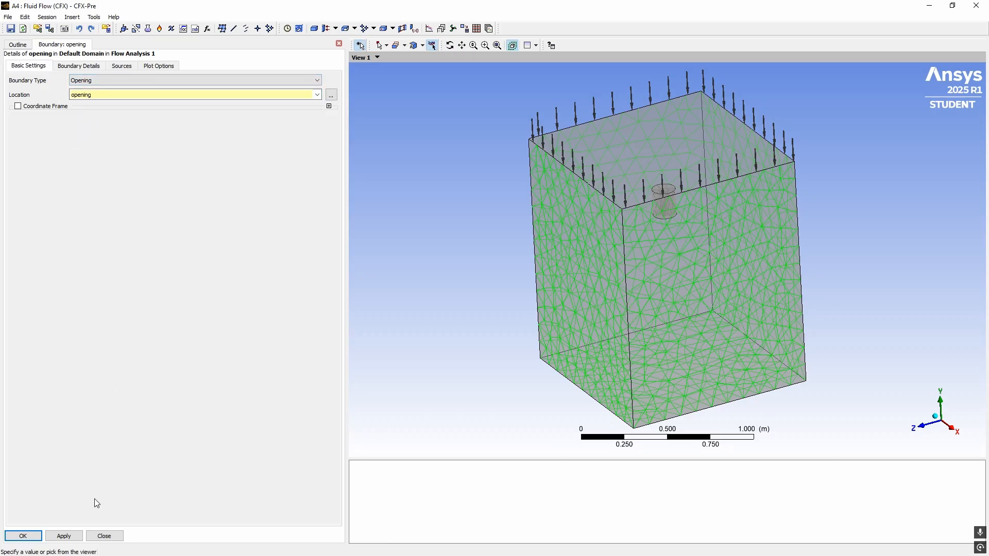
pyautogui.click(68, 537)
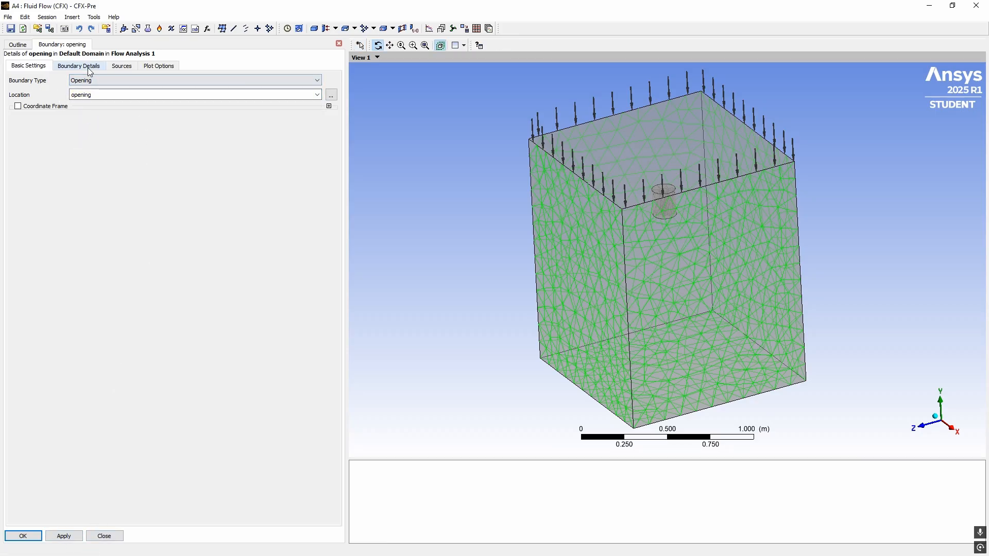
# Set the opening boundary's relative pressure to 1 atm and save the boundary
pyautogui.click(89, 67)
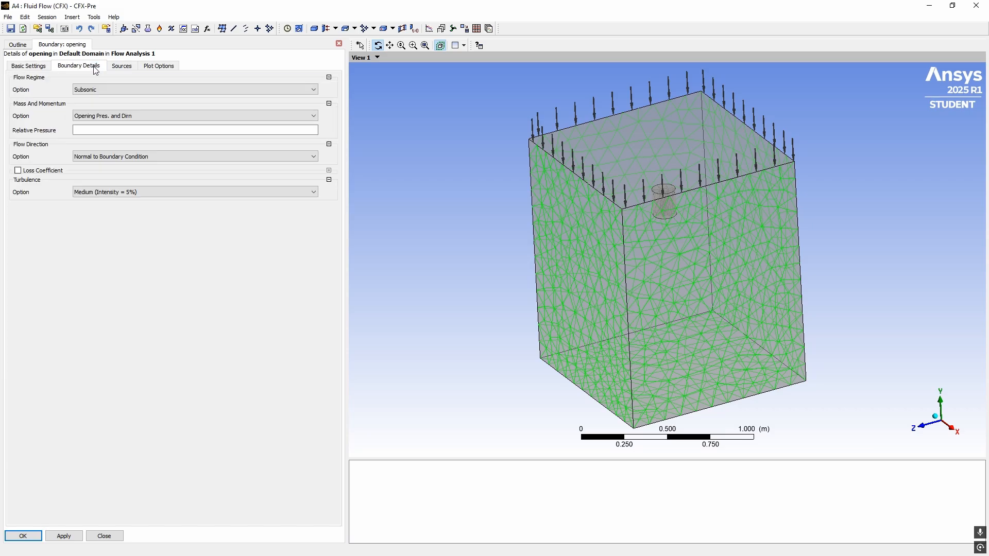
pyautogui.click(313, 131)
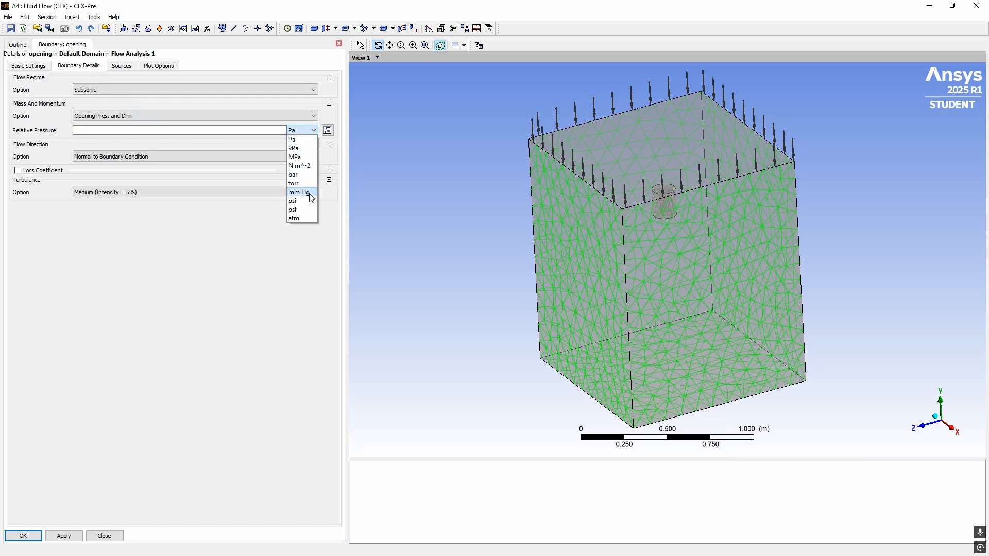
pyautogui.click(304, 219)
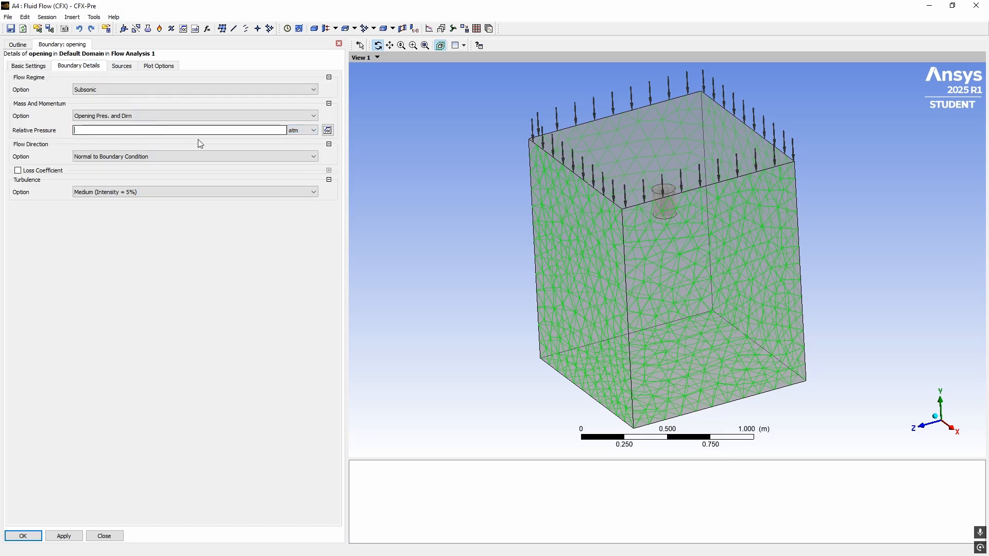
pyautogui.click(137, 281)
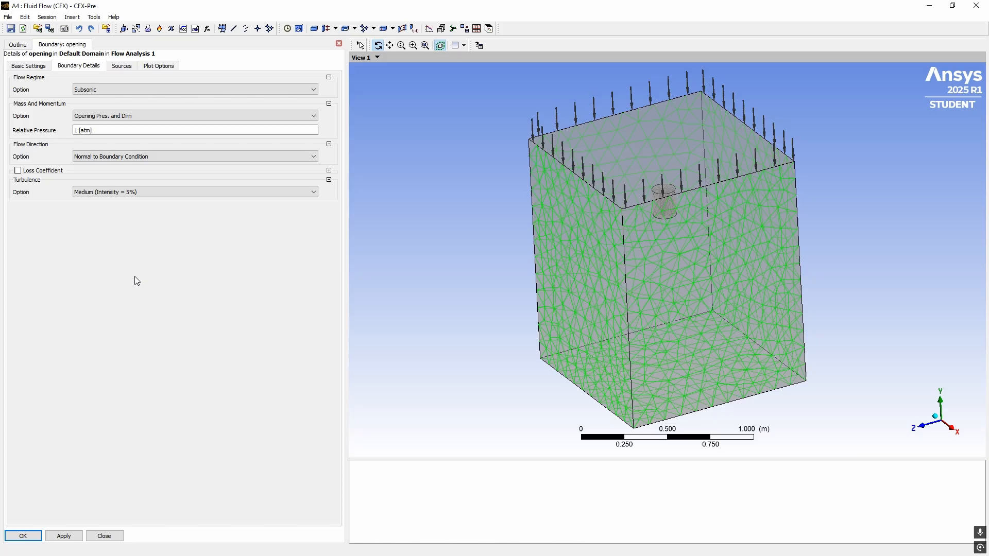
pyautogui.click(58, 535)
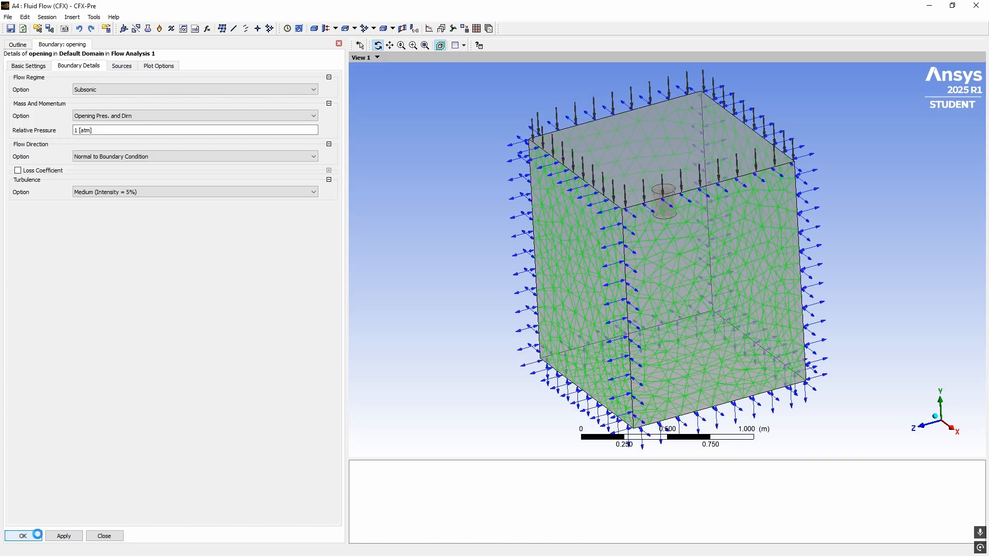
pyautogui.click(23, 535)
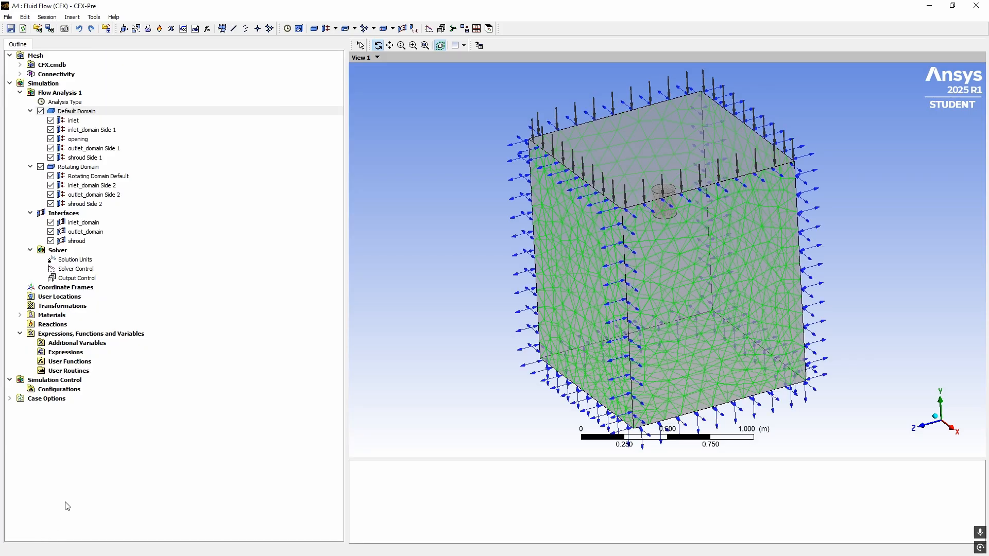
# Examine in the model where the Default Domain, the Rotating Domain and the inlet_domain, outlet_domain and shroud interfaces lie
pyautogui.click(103, 122)
pyautogui.click(110, 167)
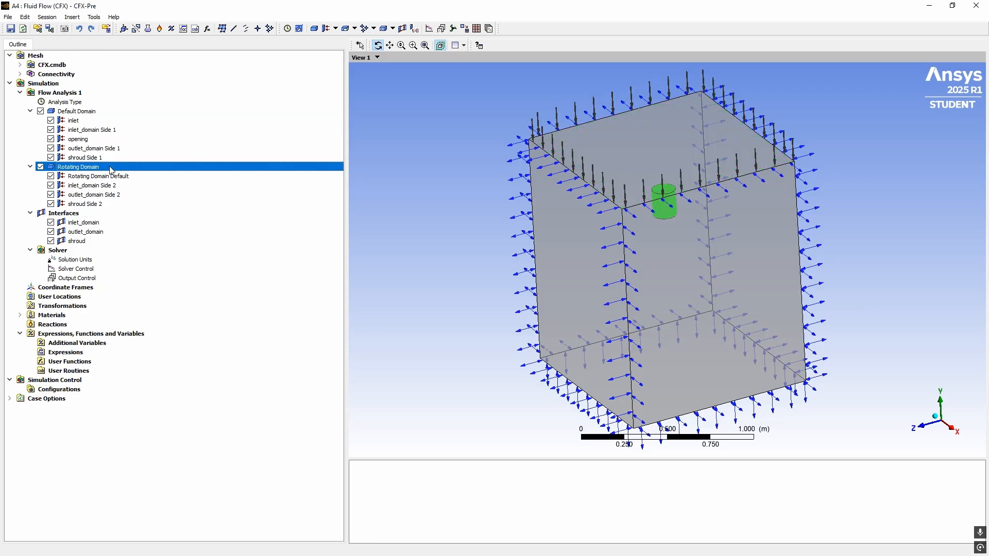
pyautogui.click(102, 214)
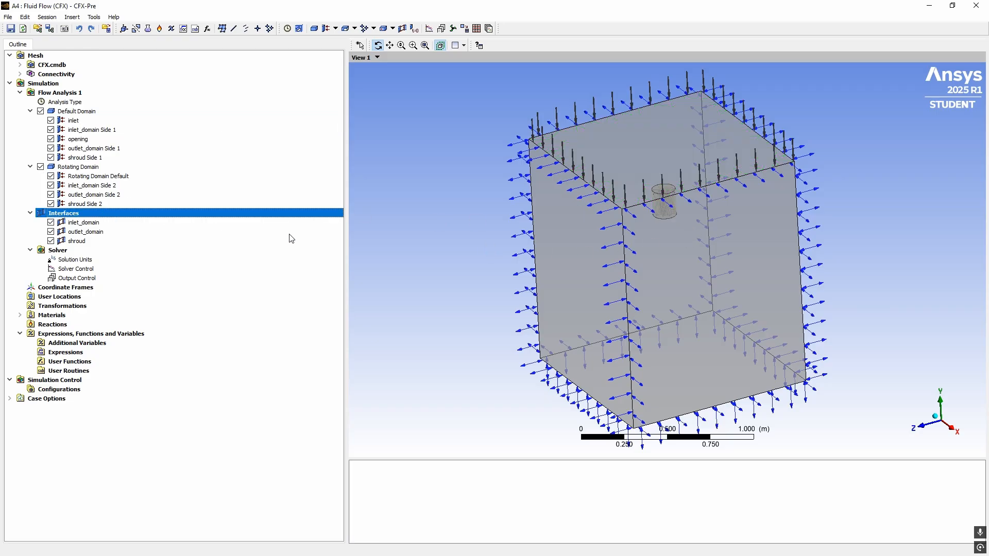
pyautogui.click(97, 225)
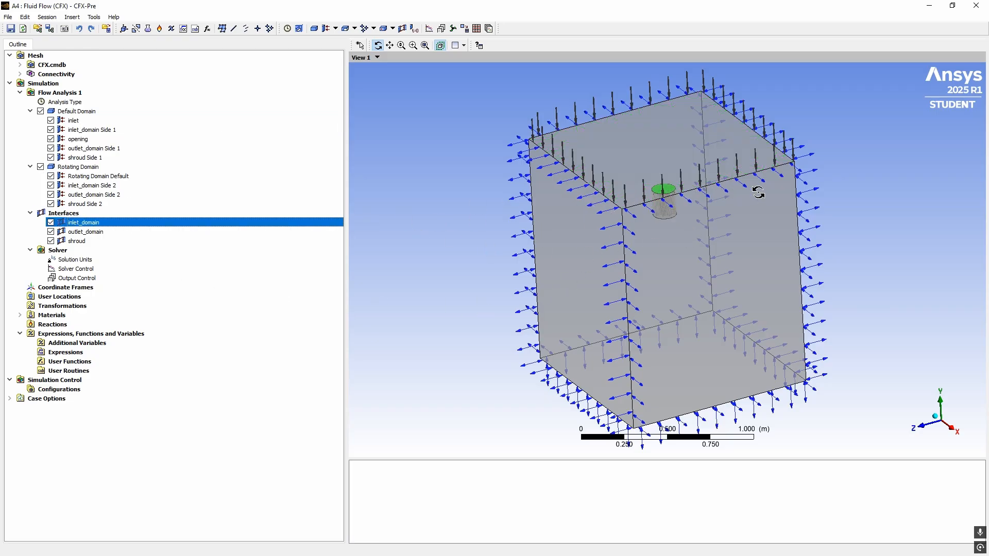
pyautogui.moveTo(758, 193); pyautogui.dragTo(638, 221)
pyautogui.click(109, 225)
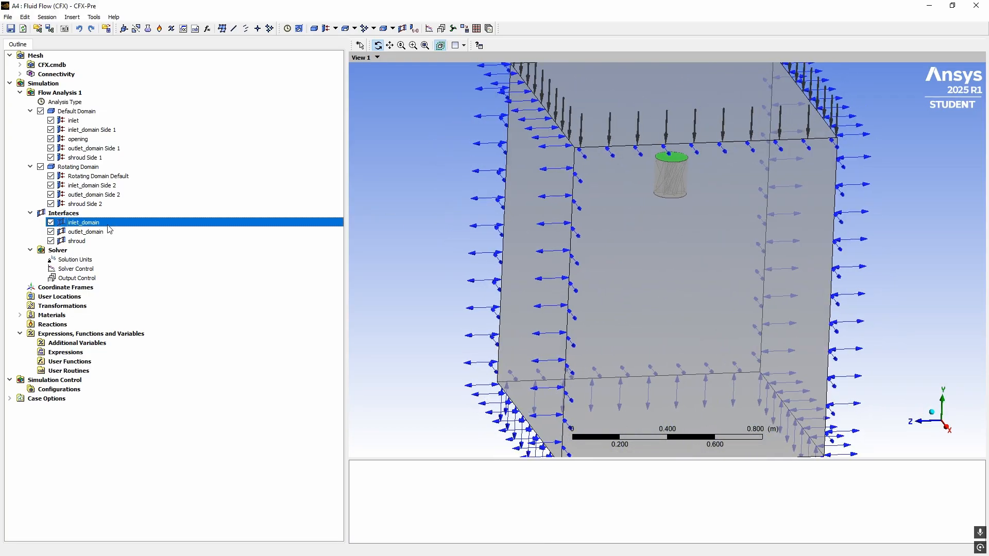
pyautogui.click(149, 232)
pyautogui.click(97, 241)
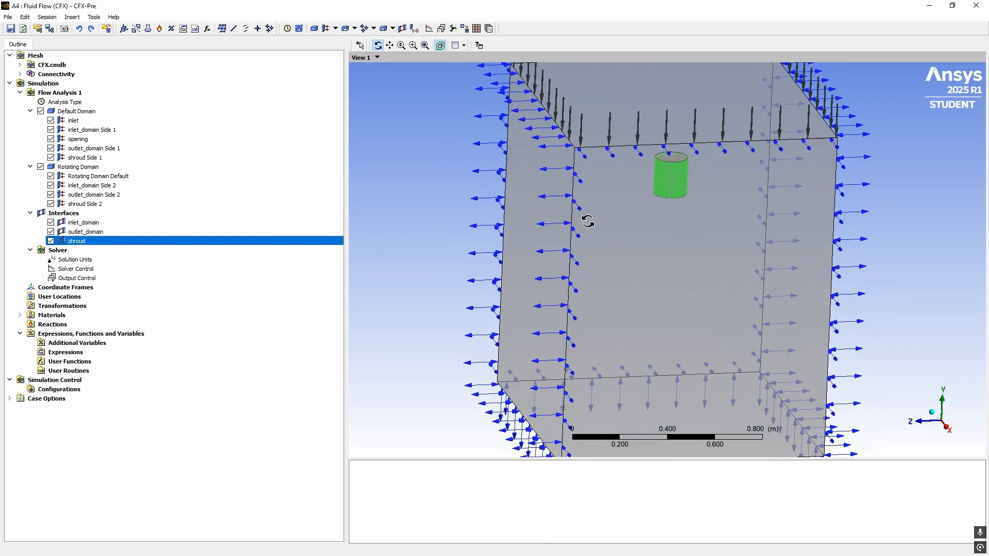
pyautogui.moveTo(589, 218); pyautogui.dragTo(608, 210)
pyautogui.click(103, 168)
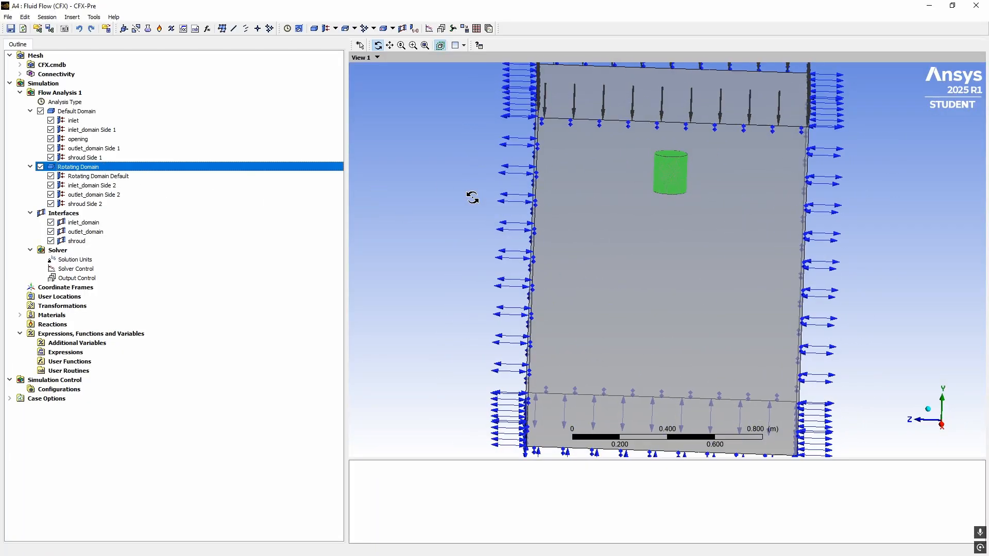
pyautogui.click(81, 112)
pyautogui.moveTo(392, 175); pyautogui.dragTo(598, 200)
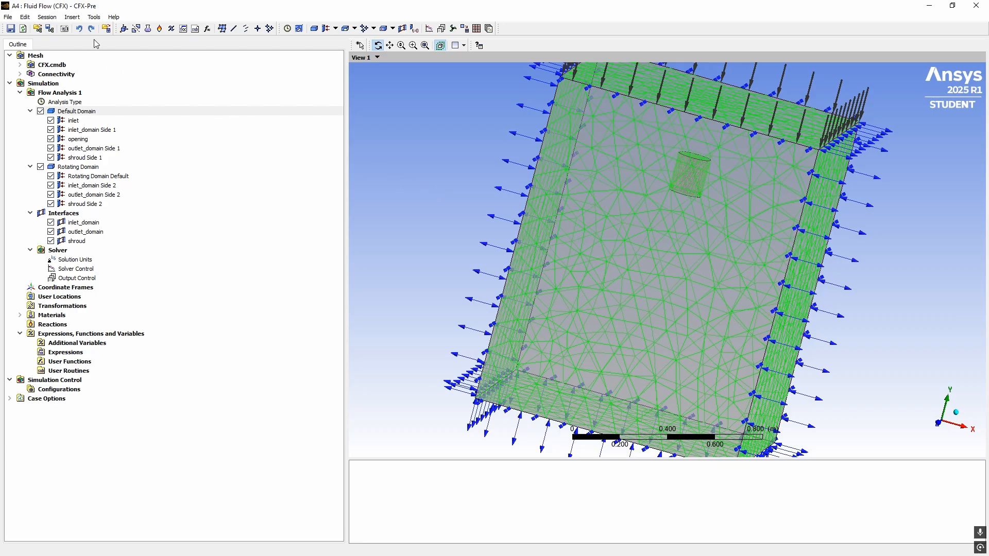
pyautogui.click(103, 223)
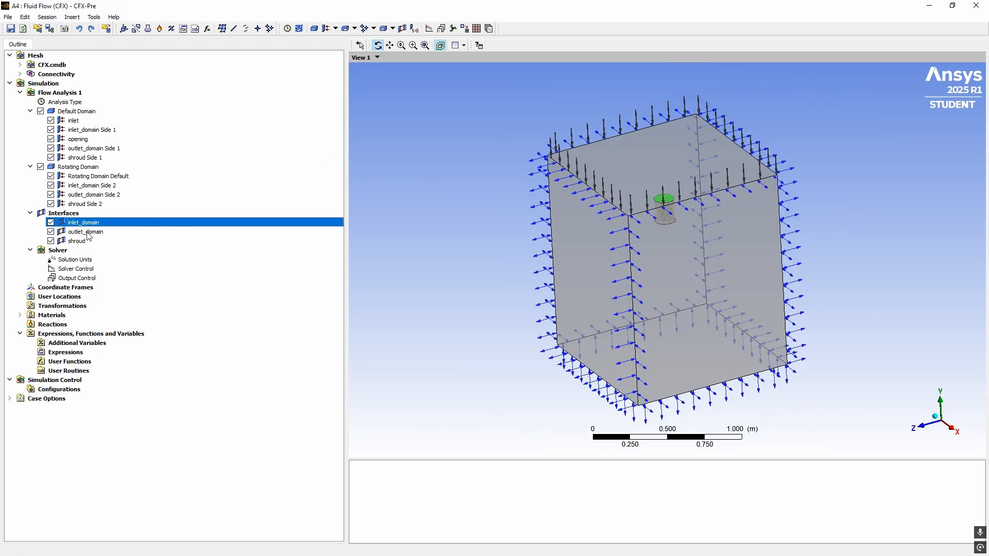
pyautogui.click(88, 232)
pyautogui.click(86, 241)
pyautogui.click(77, 259)
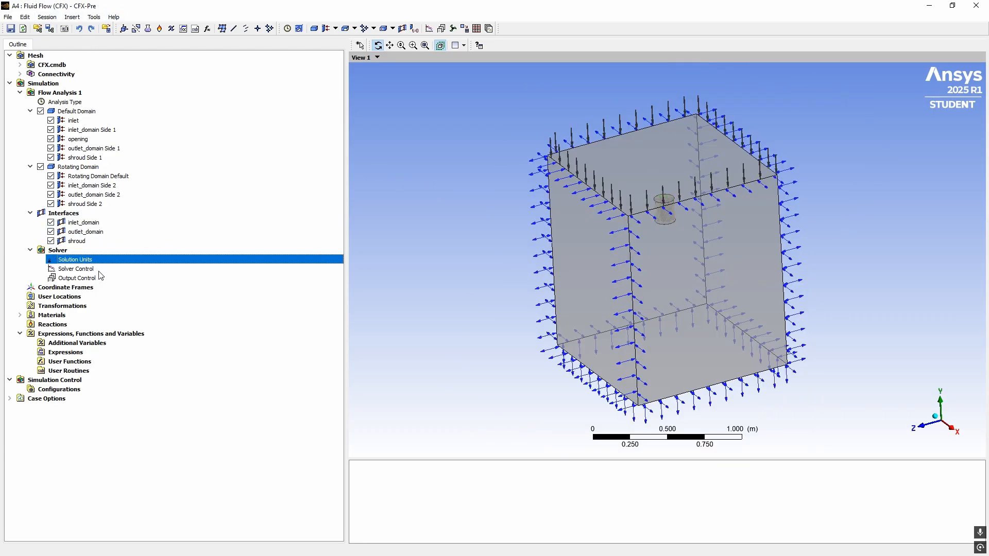
# Open the Solver Control settings for editing and review the advection scheme, turbulence numerics, iteration limits and convergence criteria
pyautogui.rightClick(82, 267)
pyautogui.click(118, 272)
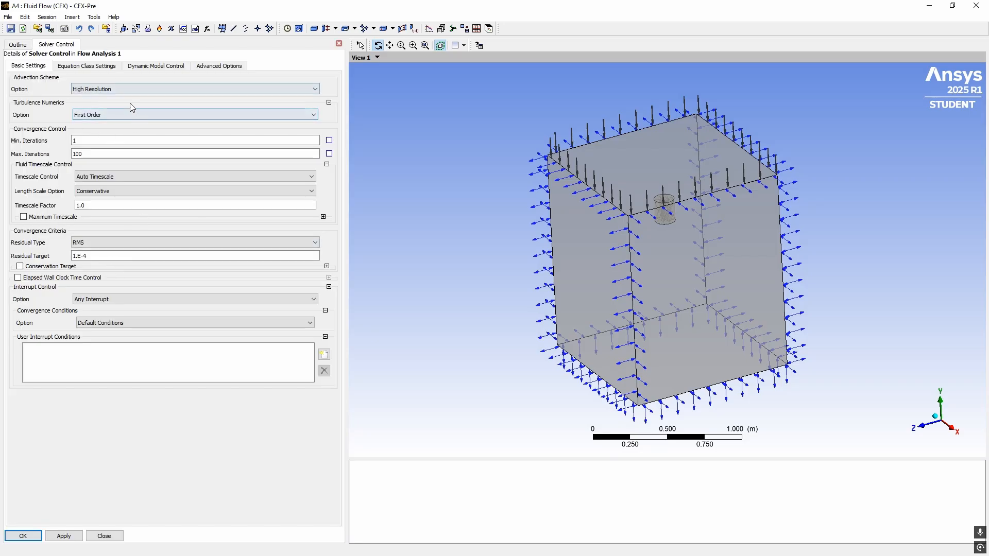
pyautogui.click(101, 113)
pyautogui.click(100, 114)
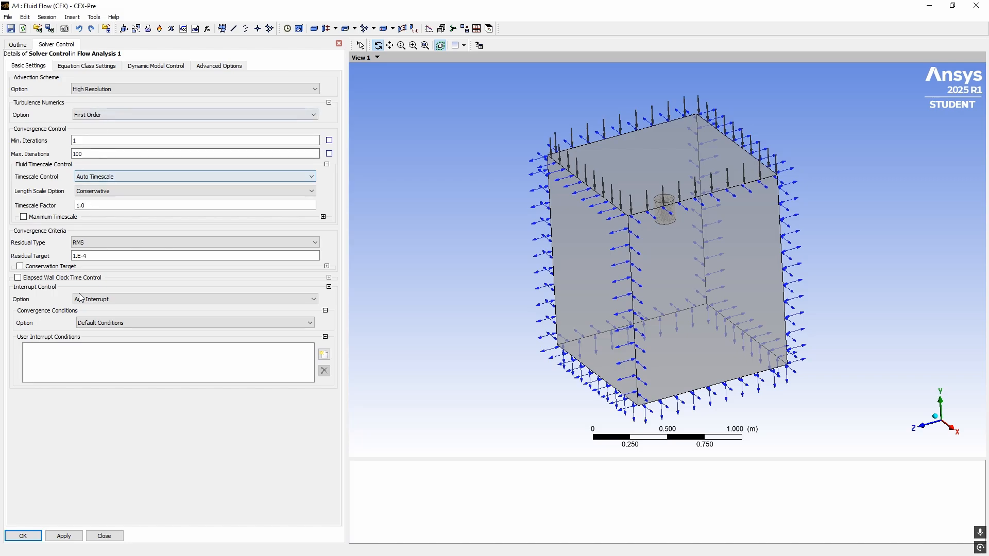
pyautogui.click(78, 66)
pyautogui.click(37, 66)
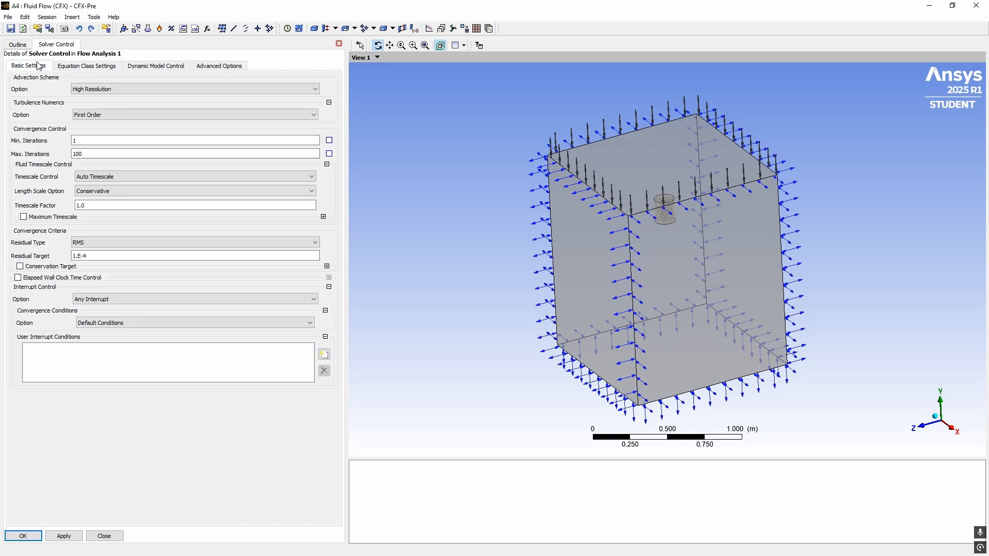
pyautogui.click(18, 44)
pyautogui.click(60, 45)
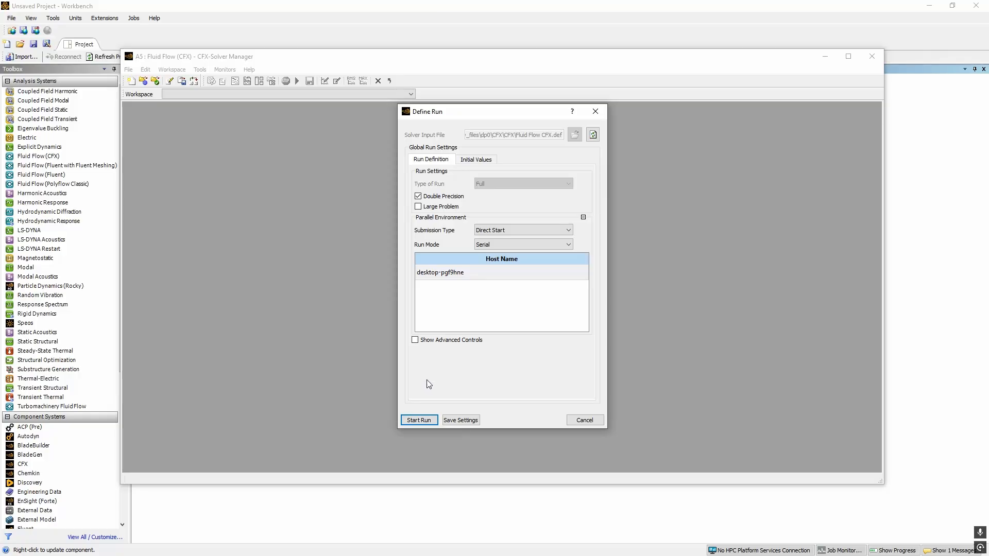
# In CFX-Solver Manager, keep the run mode on Serial with Direct Start submission and start the solver run
pyautogui.click(510, 245)
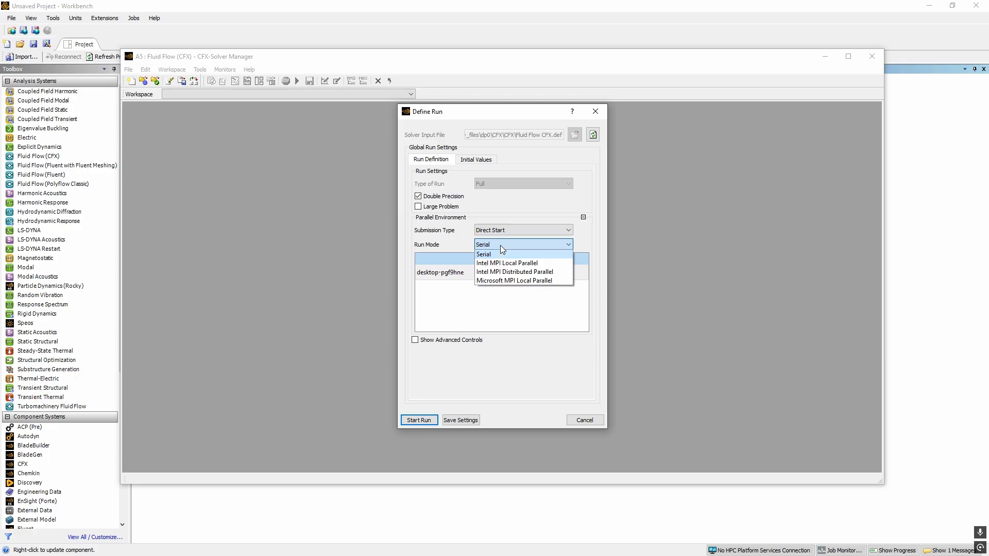
pyautogui.click(499, 246)
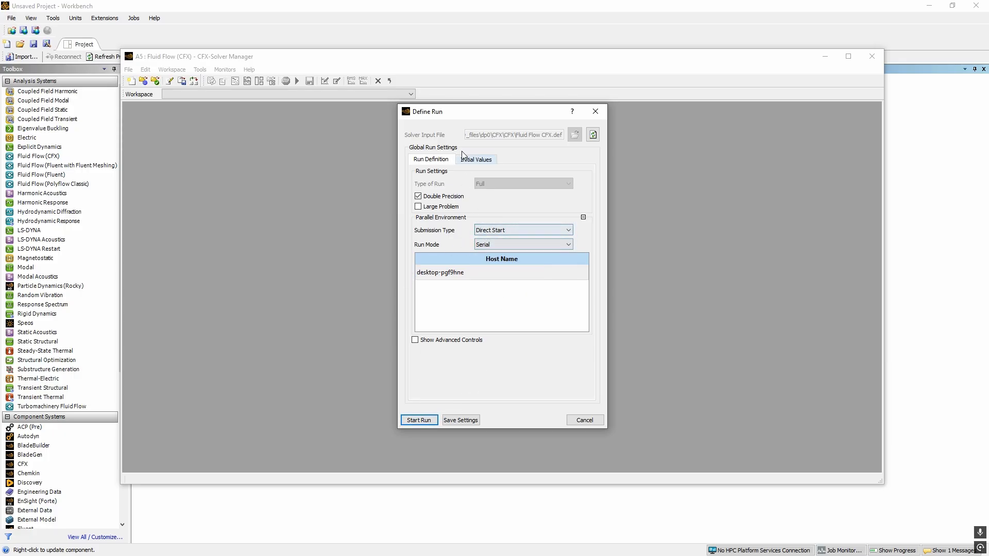
pyautogui.click(431, 424)
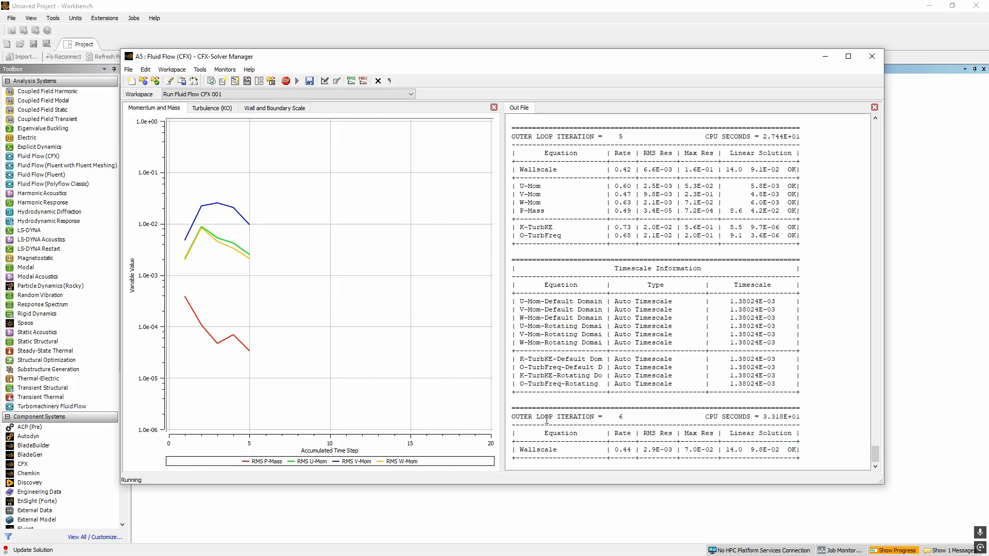
# Check the outer loop iteration progress and the end-of-solution message in the solver's out file
pyautogui.moveTo(532, 418); pyautogui.dragTo(623, 418)
pyautogui.click(644, 420)
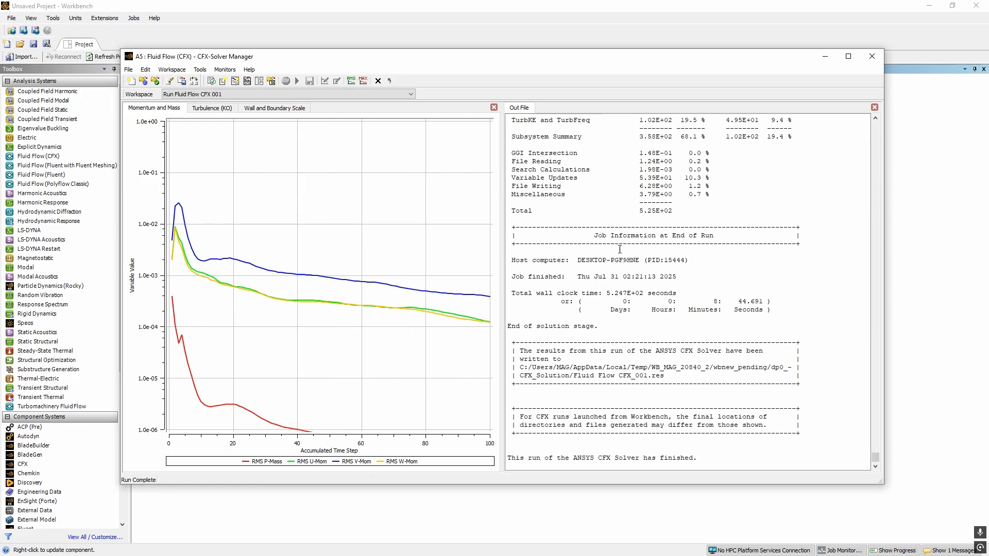
pyautogui.moveTo(509, 327)
pyautogui.mouseDown()
pyautogui.moveTo(601, 326)
pyautogui.moveTo(508, 327)
pyautogui.mouseUp()
pyautogui.click(783, 202)
pyautogui.click(644, 323)
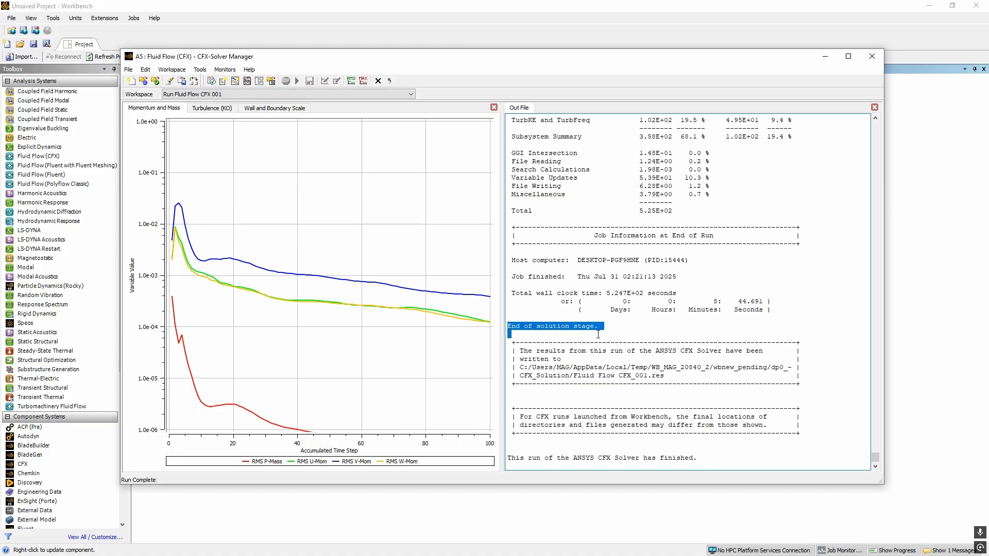
# Close the solver manager and open the Results cell of the Fluid Flow (CFX) system in CFD-Post
pyautogui.click(601, 333)
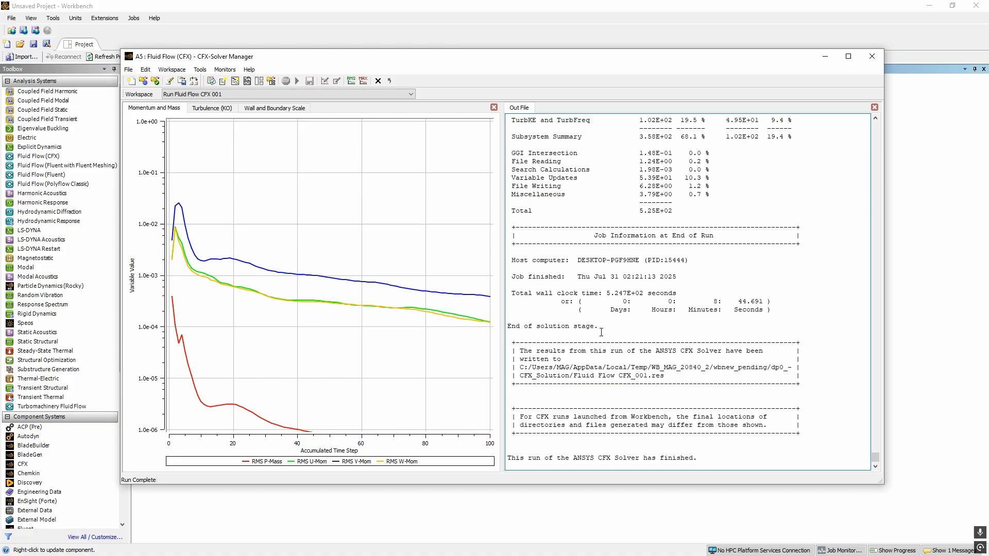
pyautogui.click(868, 57)
pyautogui.rightClick(216, 168)
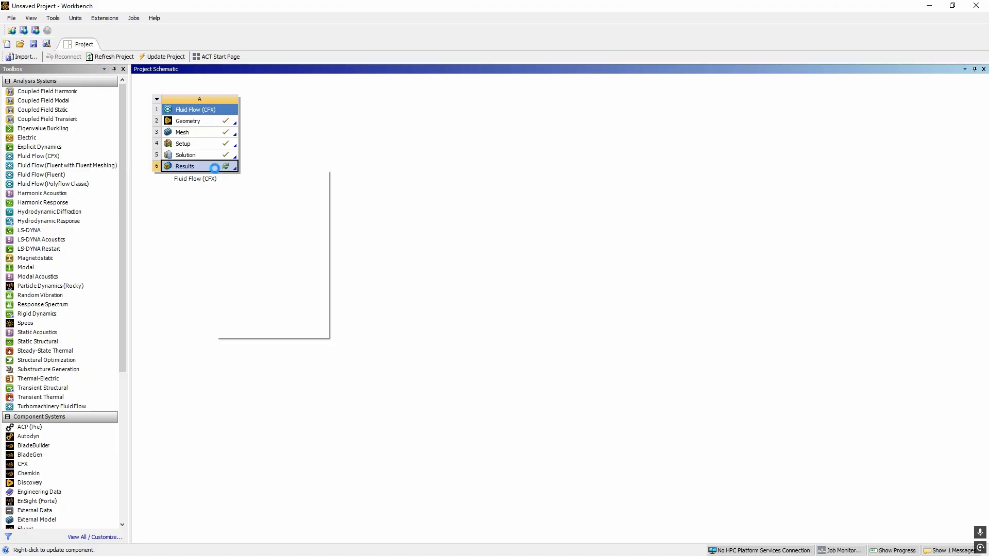
pyautogui.click(237, 175)
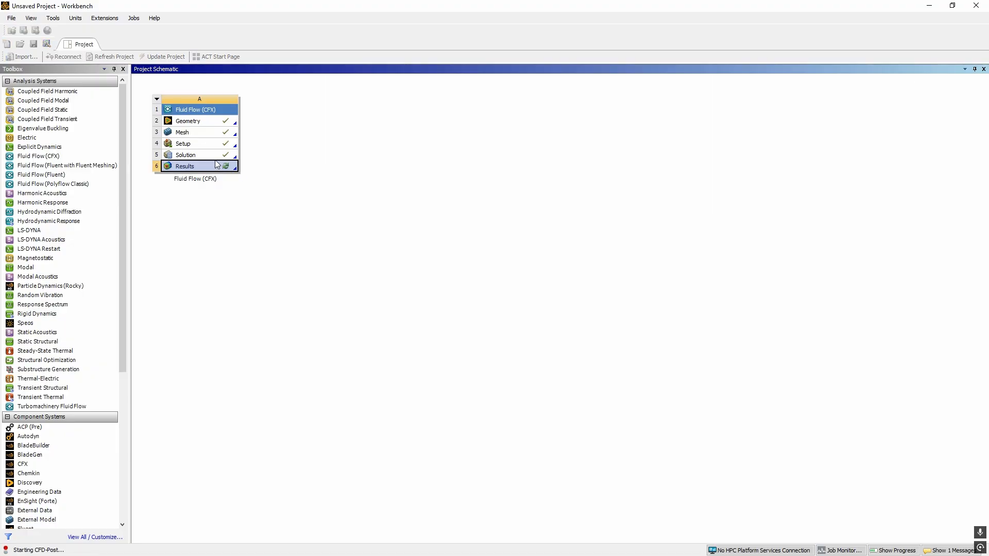
# Create an XY plane at Z = 0.0 m through all domains, as a slice without bounds
pyautogui.click(131, 29)
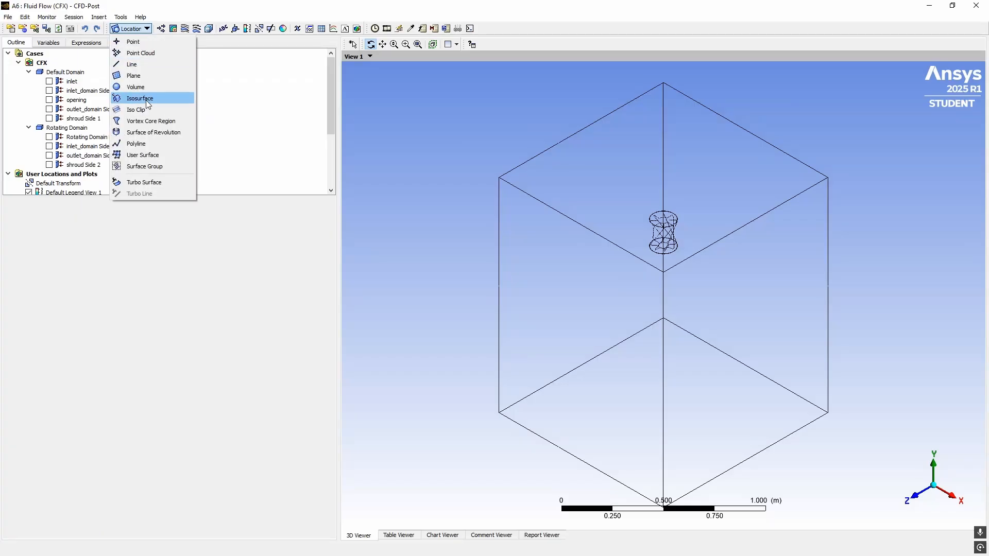
pyautogui.click(140, 76)
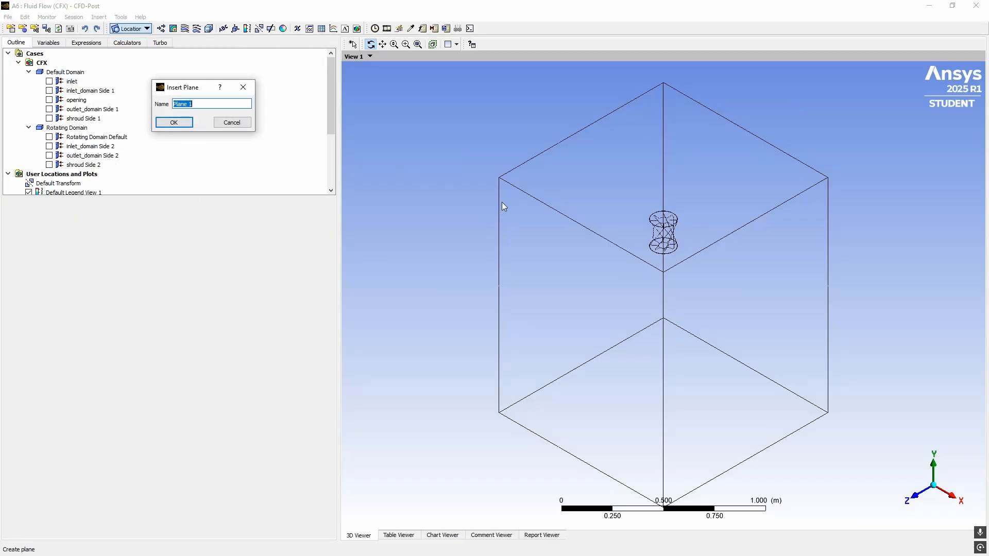
pyautogui.click(177, 122)
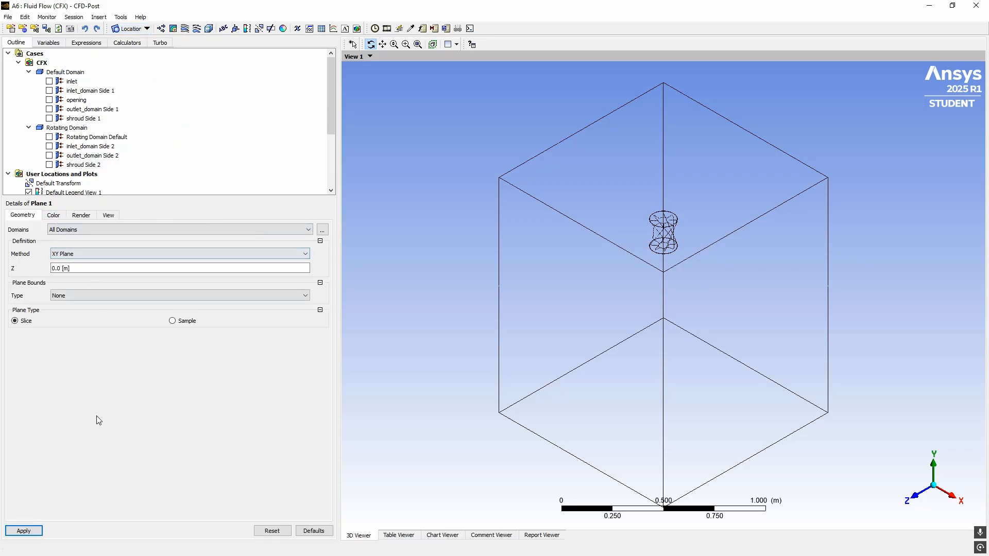
pyautogui.click(24, 530)
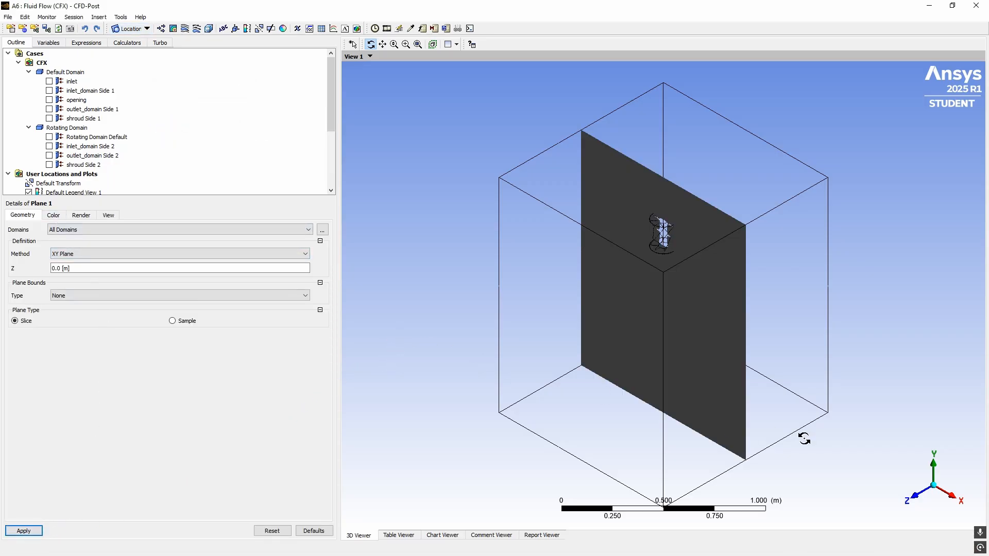
# Create a Velocity contour on Plane 1 with global range and 200 contours, and hide the plane itself
pyautogui.click(914, 495)
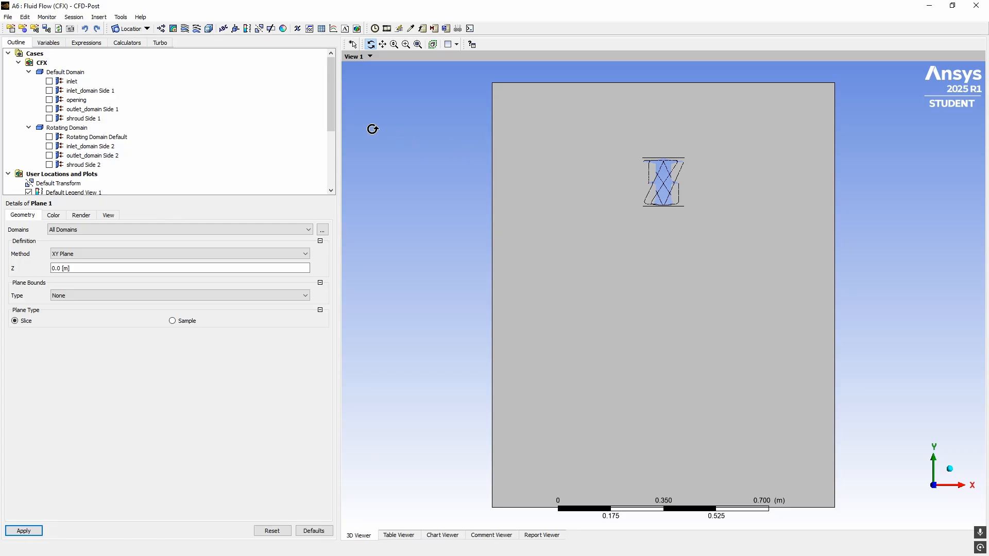
pyautogui.click(173, 28)
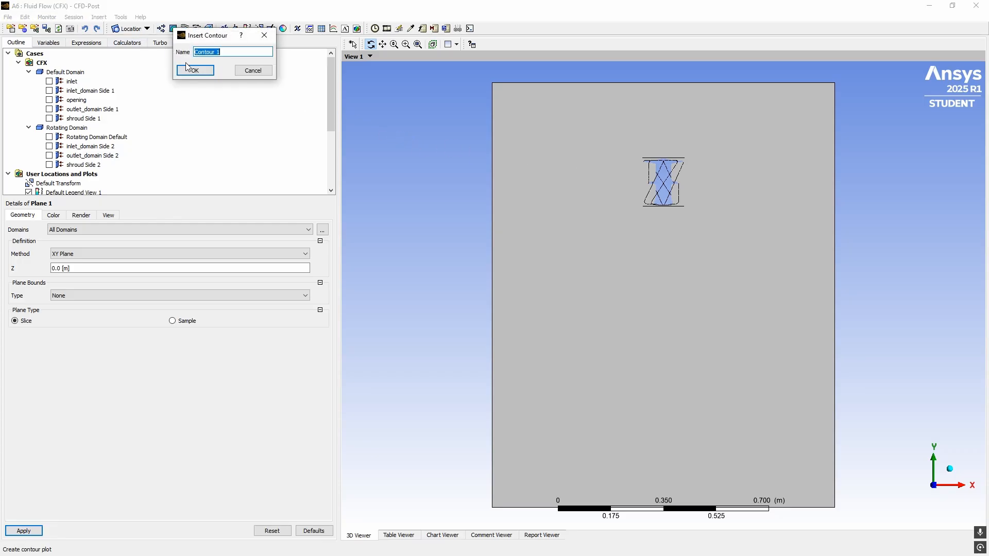
pyautogui.press('Return')
pyautogui.click(163, 262)
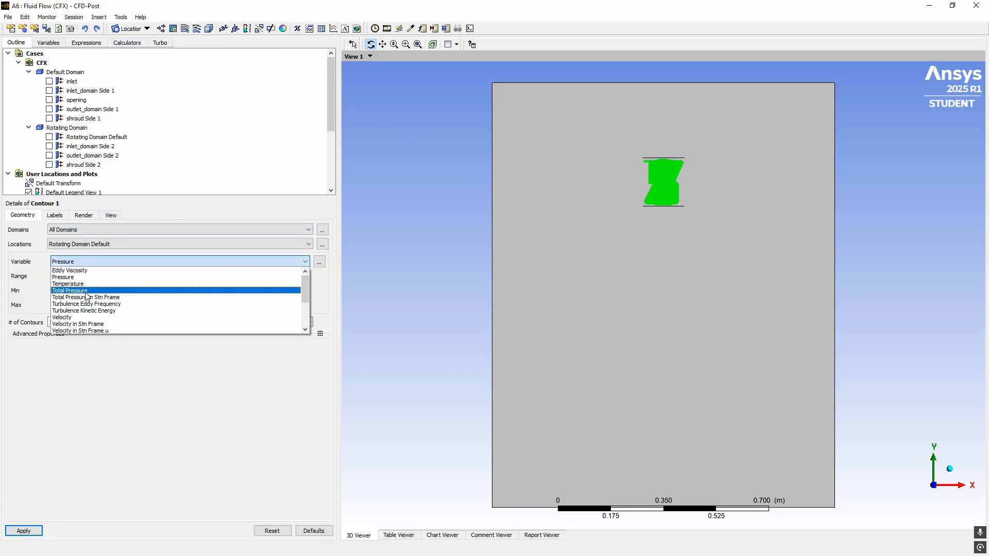
pyautogui.click(86, 318)
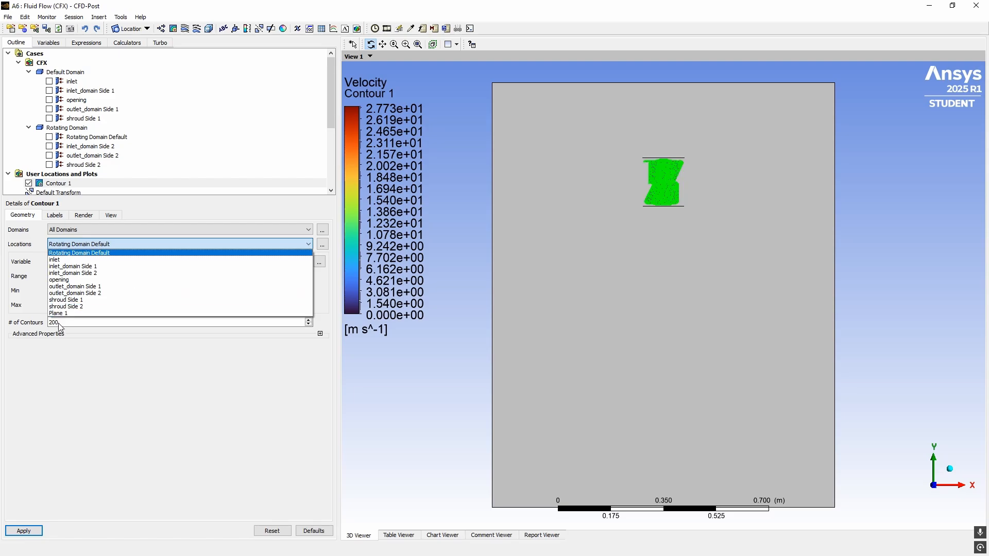
pyautogui.click(72, 313)
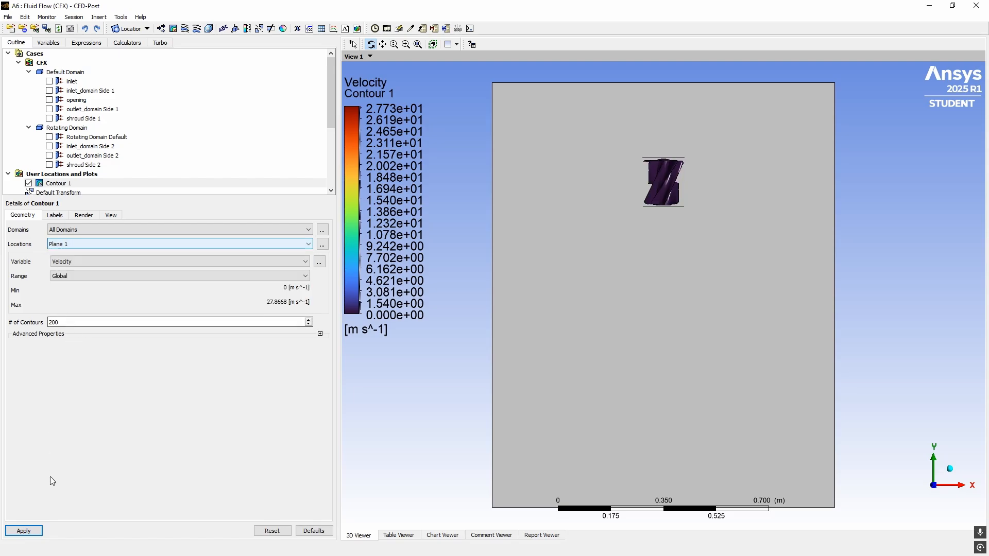
pyautogui.click(30, 535)
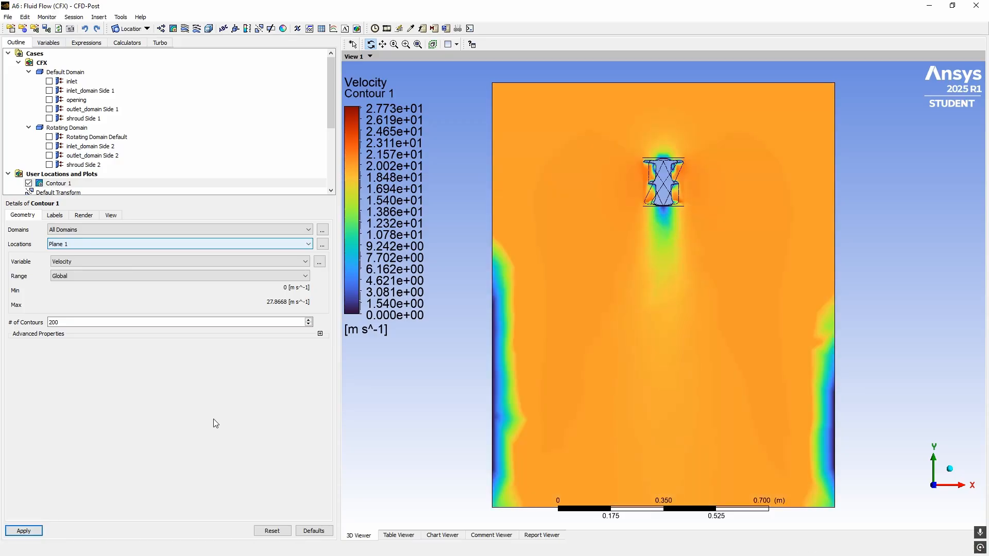
pyautogui.click(578, 194)
pyautogui.moveTo(579, 194); pyautogui.dragTo(649, 248)
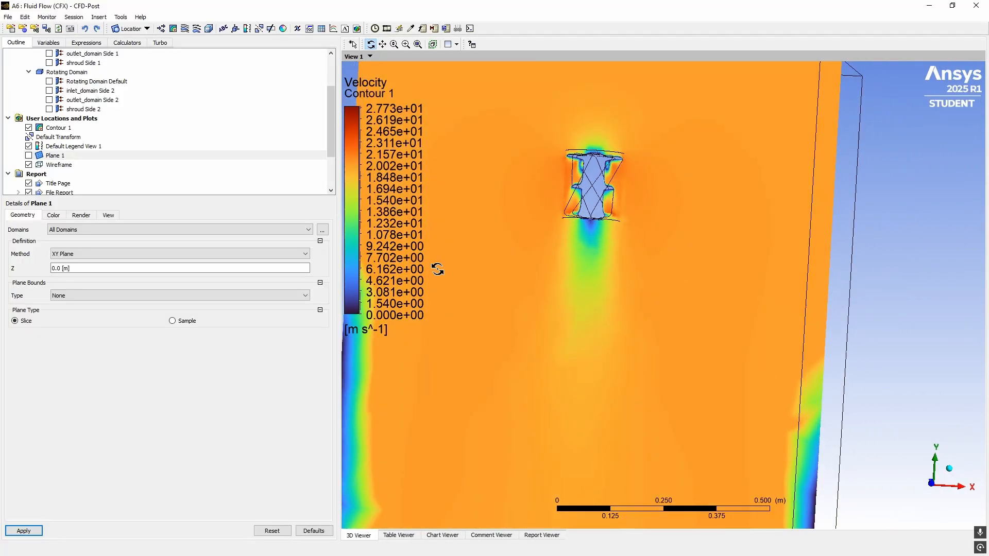
# Create a 3D velocity streamline starting from inlet_domain Side 1 with 100 equally spaced points, and hide the velocity contour
pyautogui.click(185, 29)
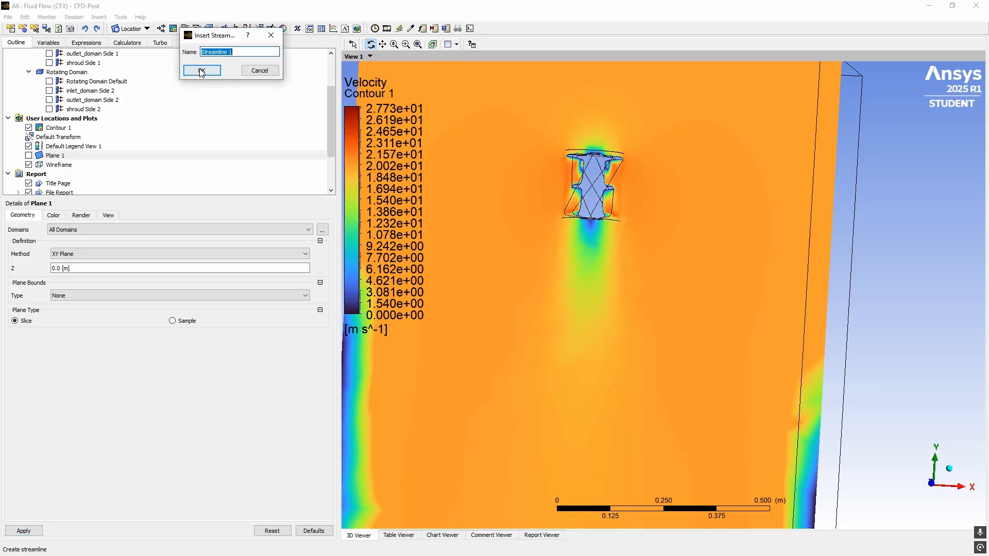
pyautogui.click(198, 74)
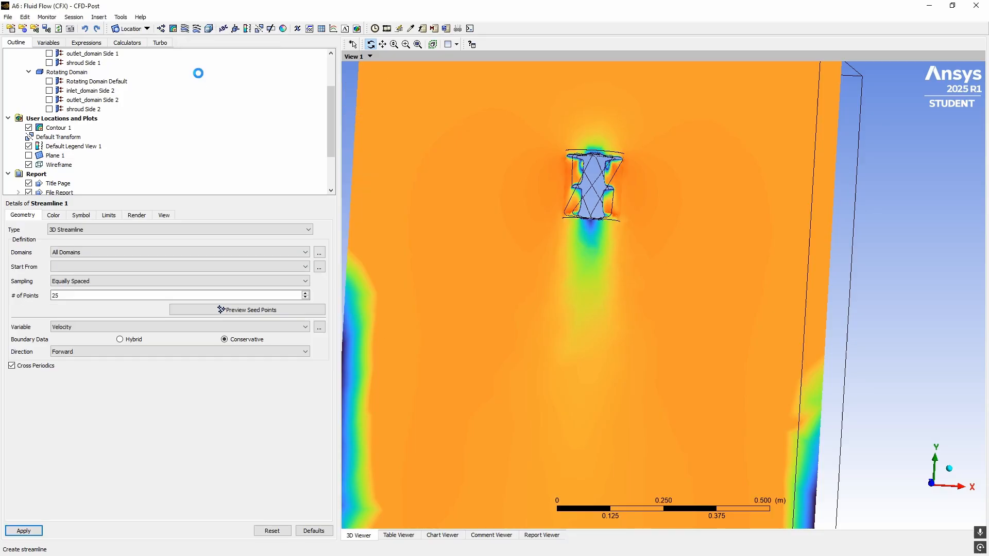
pyautogui.click(83, 267)
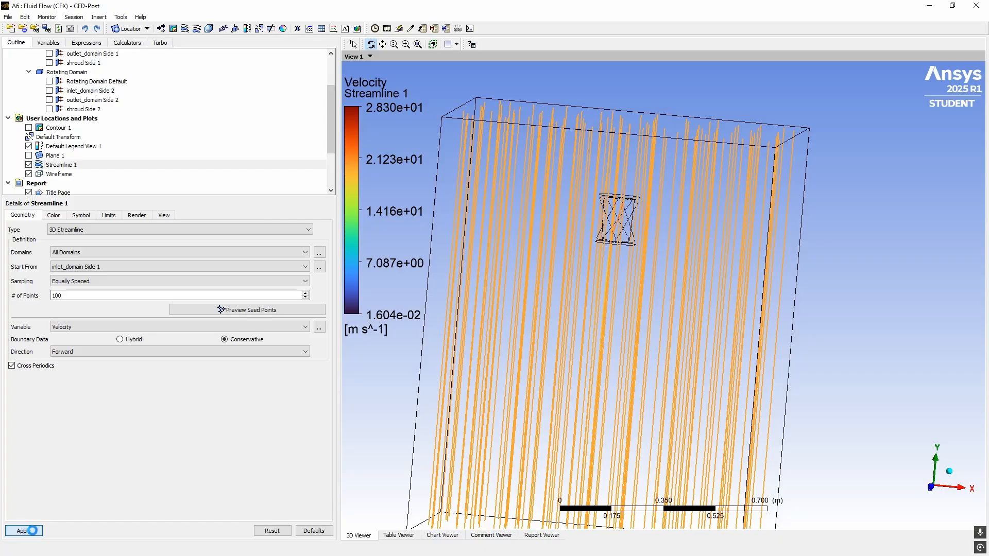
pyautogui.moveTo(585, 304); pyautogui.dragTo(555, 276)
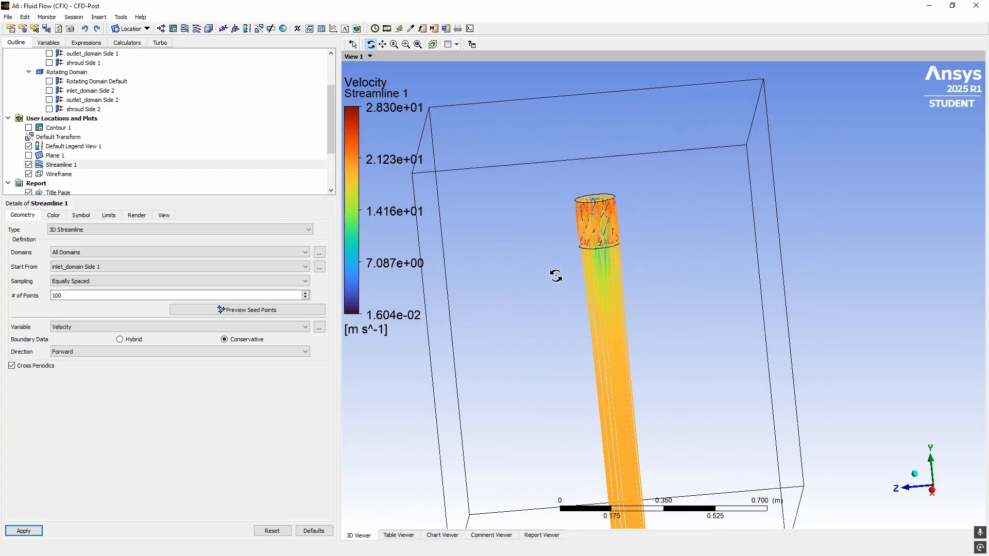
pyautogui.scroll(5, 577, 261)
pyautogui.scroll(1, 577, 260)
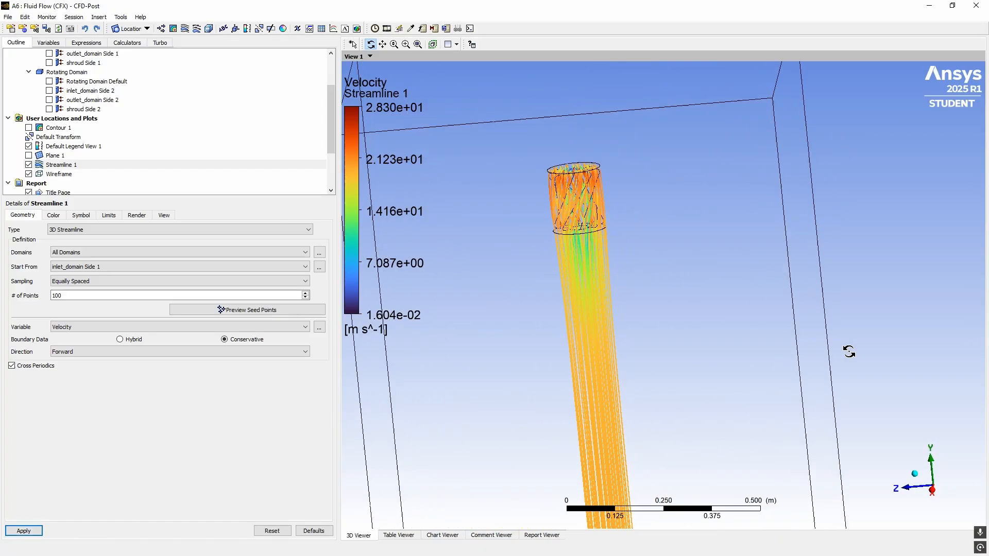
# Set the streamline's number of points to 50 and its direction to Forward and Backward
pyautogui.click(905, 481)
pyautogui.doubleClick(139, 296)
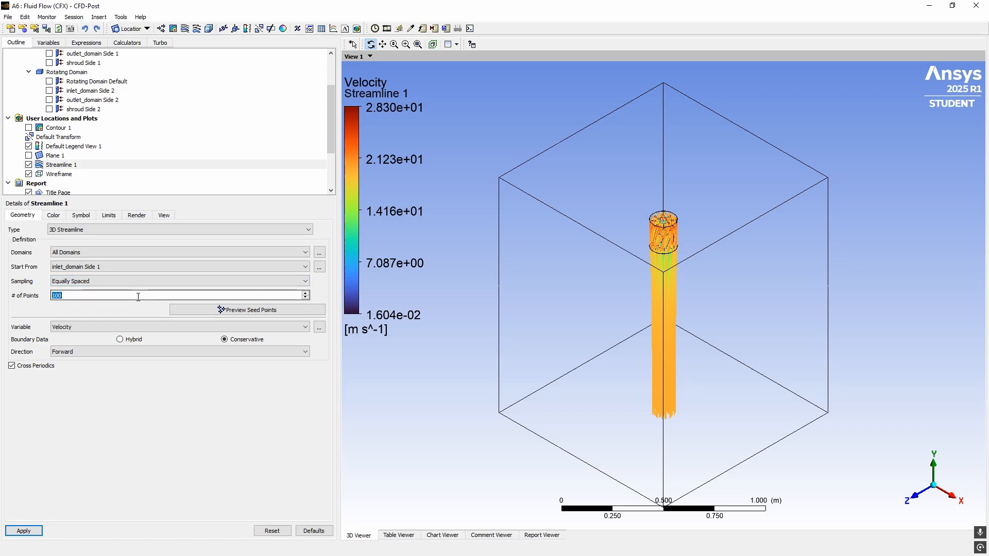
pyautogui.click(24, 530)
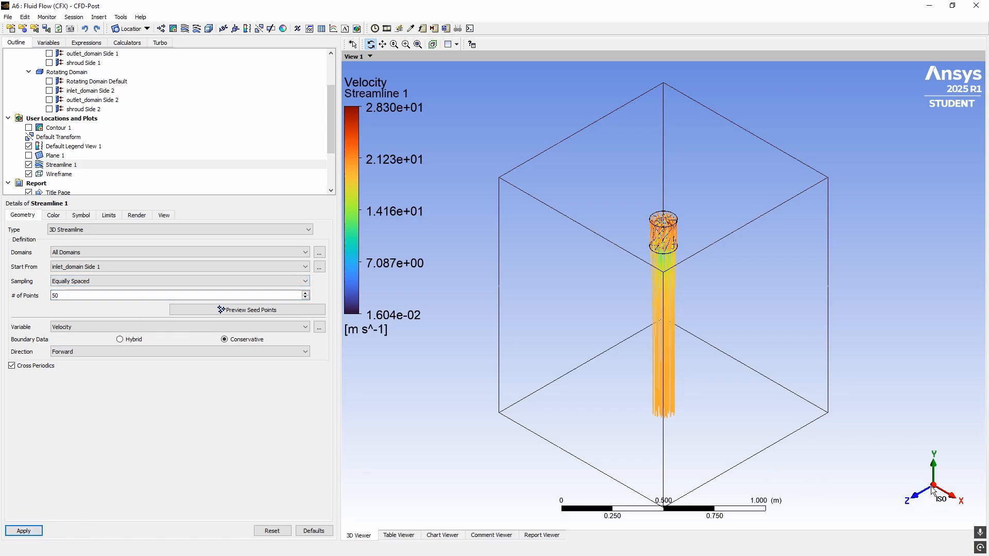
pyautogui.scroll(6, 666, 261)
pyautogui.moveTo(642, 265); pyautogui.dragTo(662, 167)
pyautogui.click(83, 355)
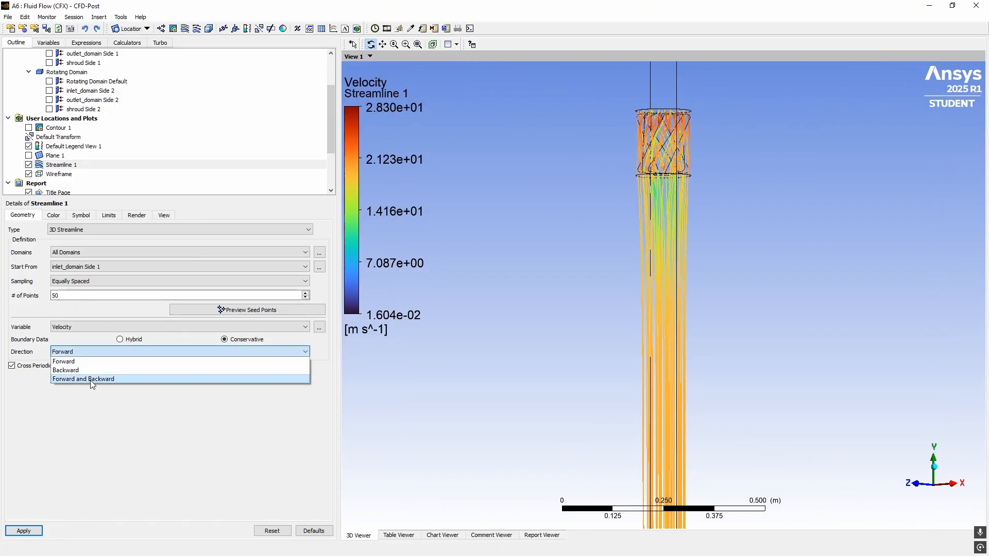
pyautogui.click(91, 380)
pyautogui.click(23, 531)
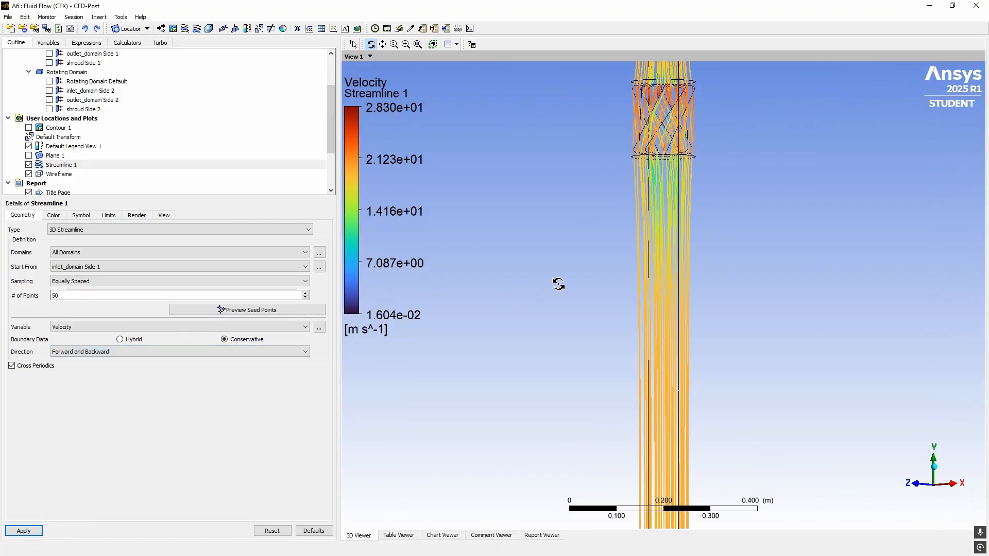
# Inspect the streamlines around the rotating domain and set their number of points to 25
pyautogui.scroll(-5, 621, 237)
pyautogui.scroll(-1, 622, 236)
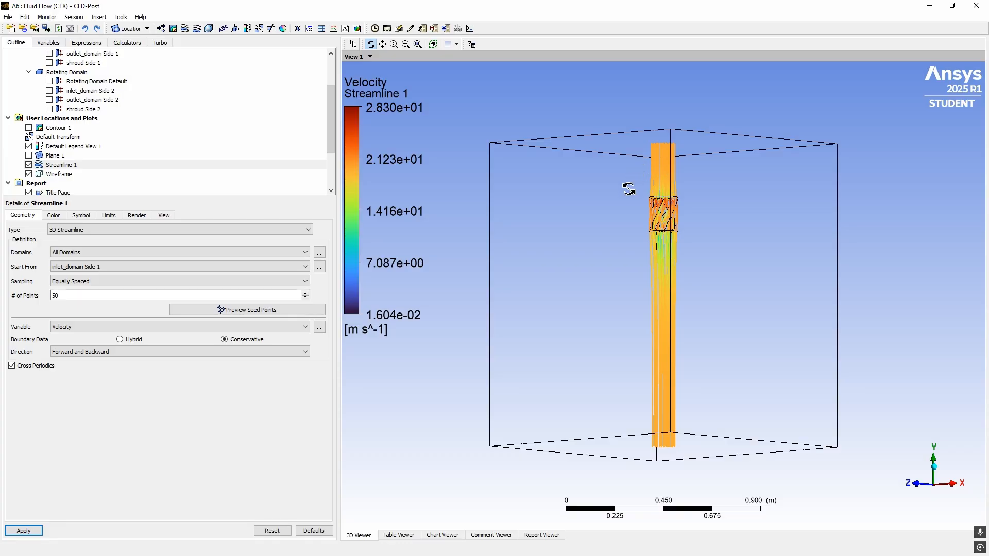
pyautogui.keyDown('ctrl'); pyautogui.moveTo(671, 200); pyautogui.dragTo(604, 267, button='middle'); pyautogui.keyUp('ctrl')
pyautogui.scroll(10, 604, 267)
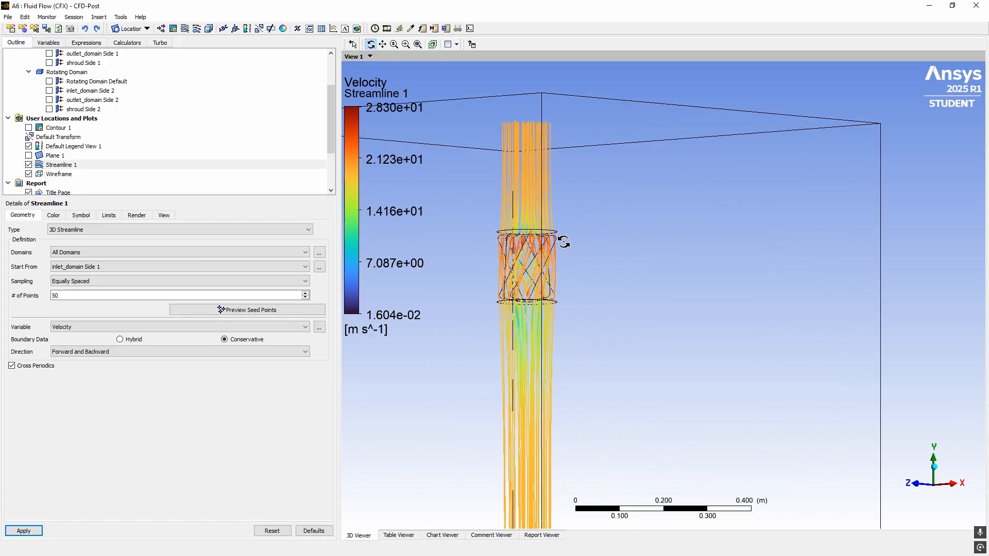
pyautogui.moveTo(640, 159); pyautogui.dragTo(614, 237)
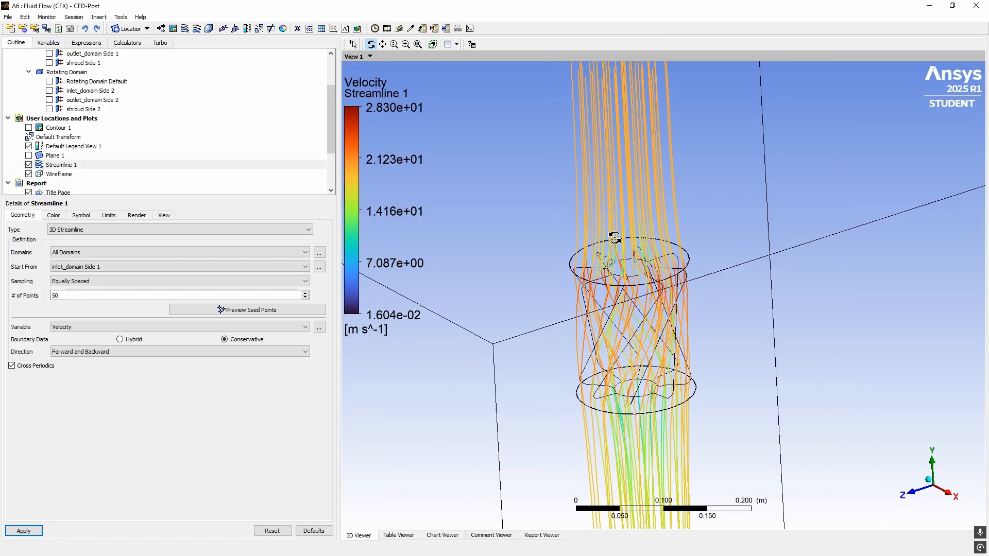
pyautogui.doubleClick(68, 294)
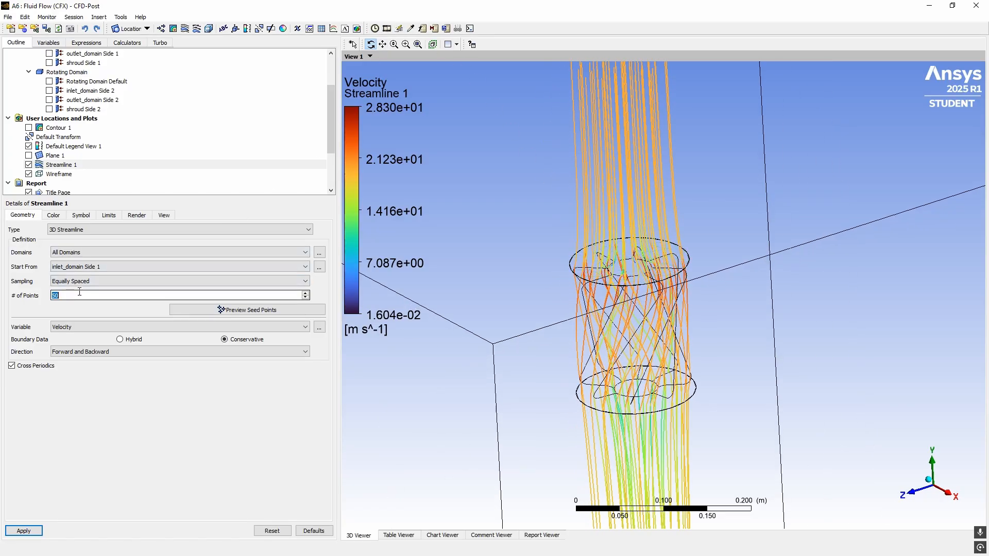
pyautogui.write('25')
pyautogui.click(23, 530)
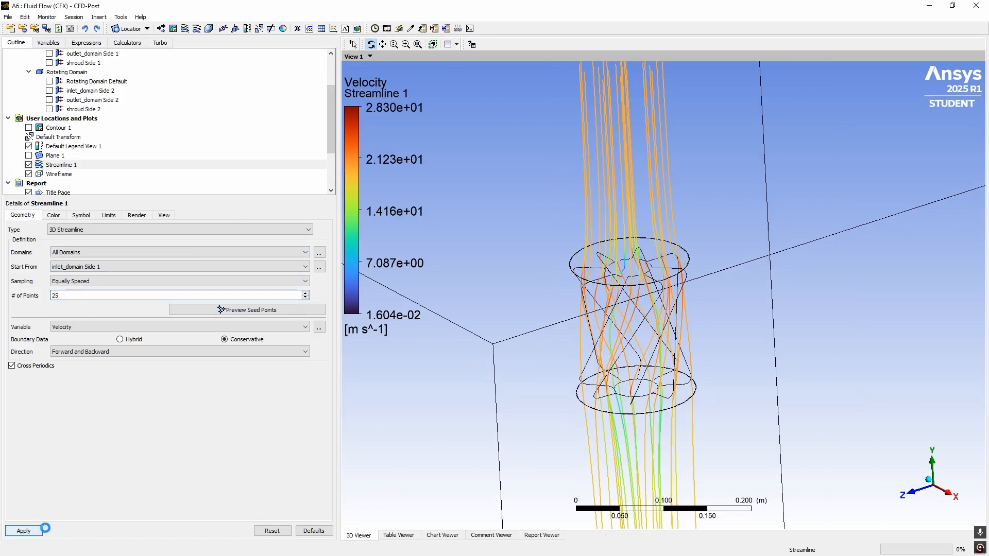
# Play a sweep animation of Streamline 1, stop it, and replay it at the slowest speed
pyautogui.click(390, 31)
pyautogui.click(39, 145)
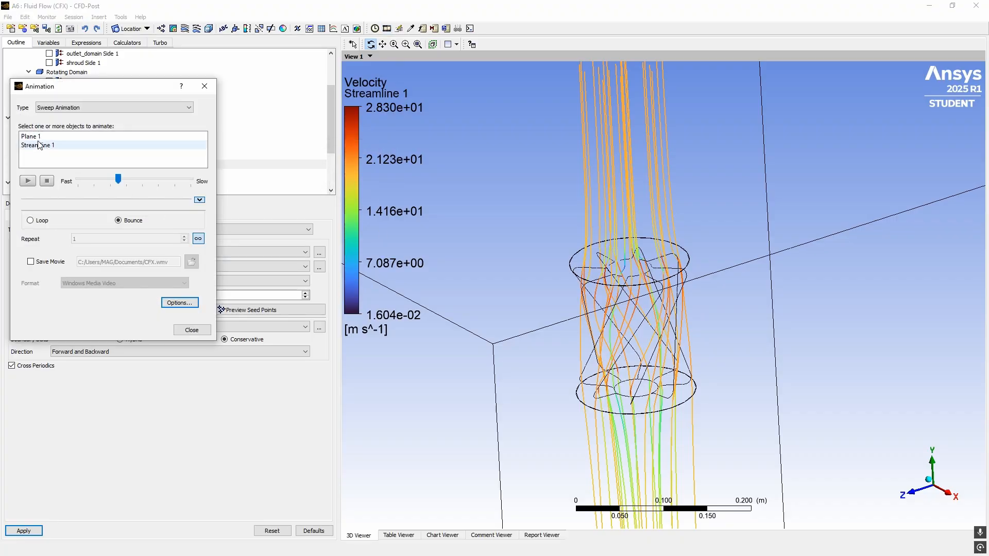
pyautogui.click(41, 146)
pyautogui.click(28, 182)
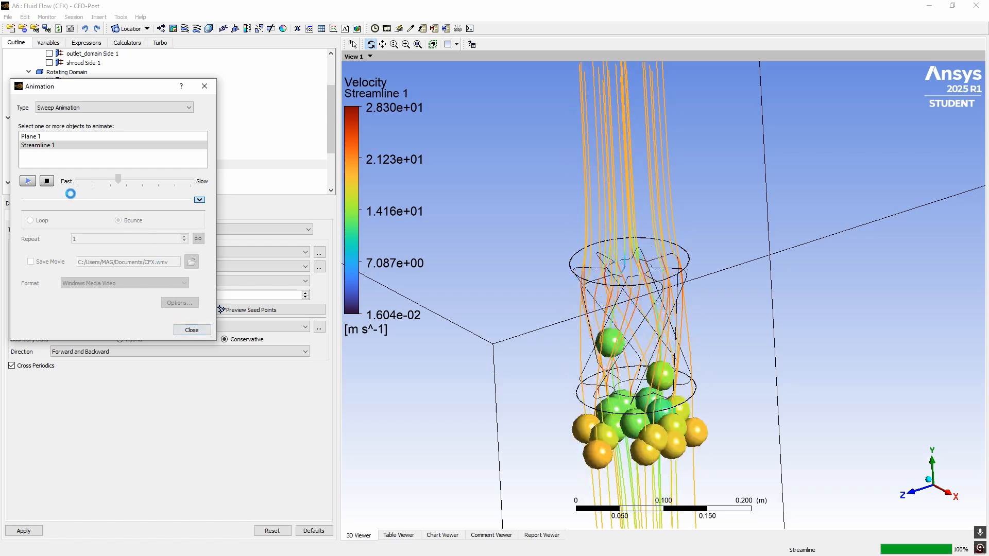
pyautogui.click(47, 181)
pyautogui.moveTo(118, 179); pyautogui.dragTo(198, 184)
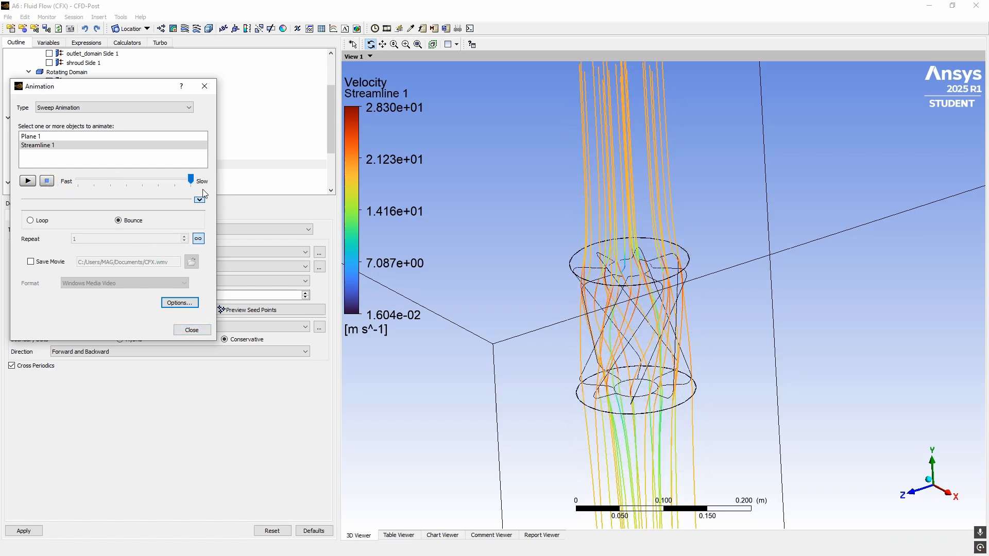
pyautogui.click(28, 181)
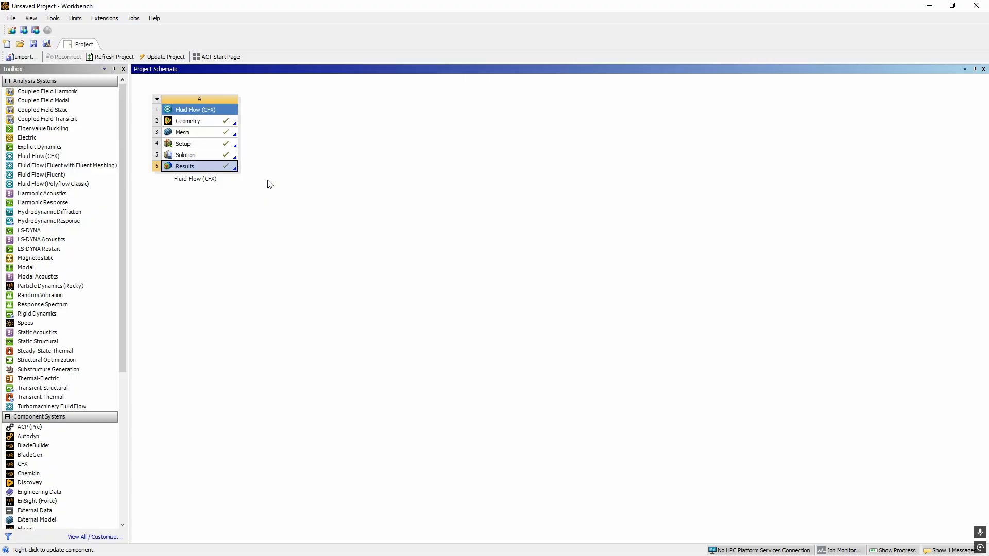
pyautogui.click(283, 168)
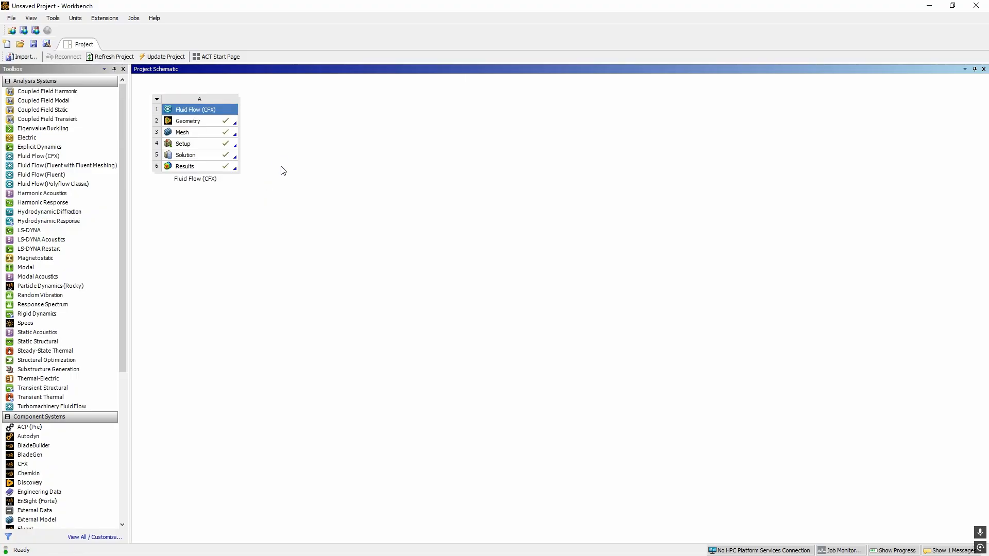
pyautogui.moveTo(328, 211); pyautogui.dragTo(148, 82)
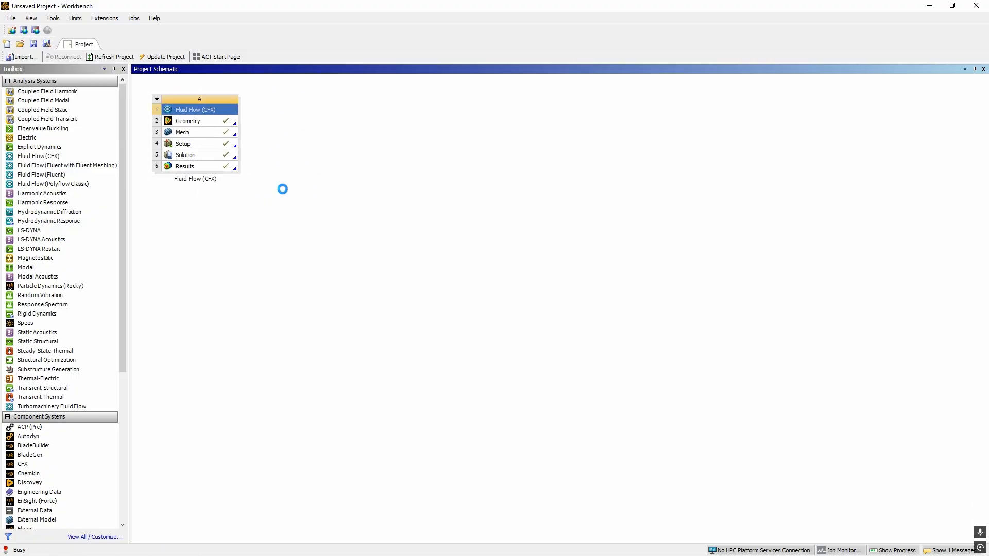